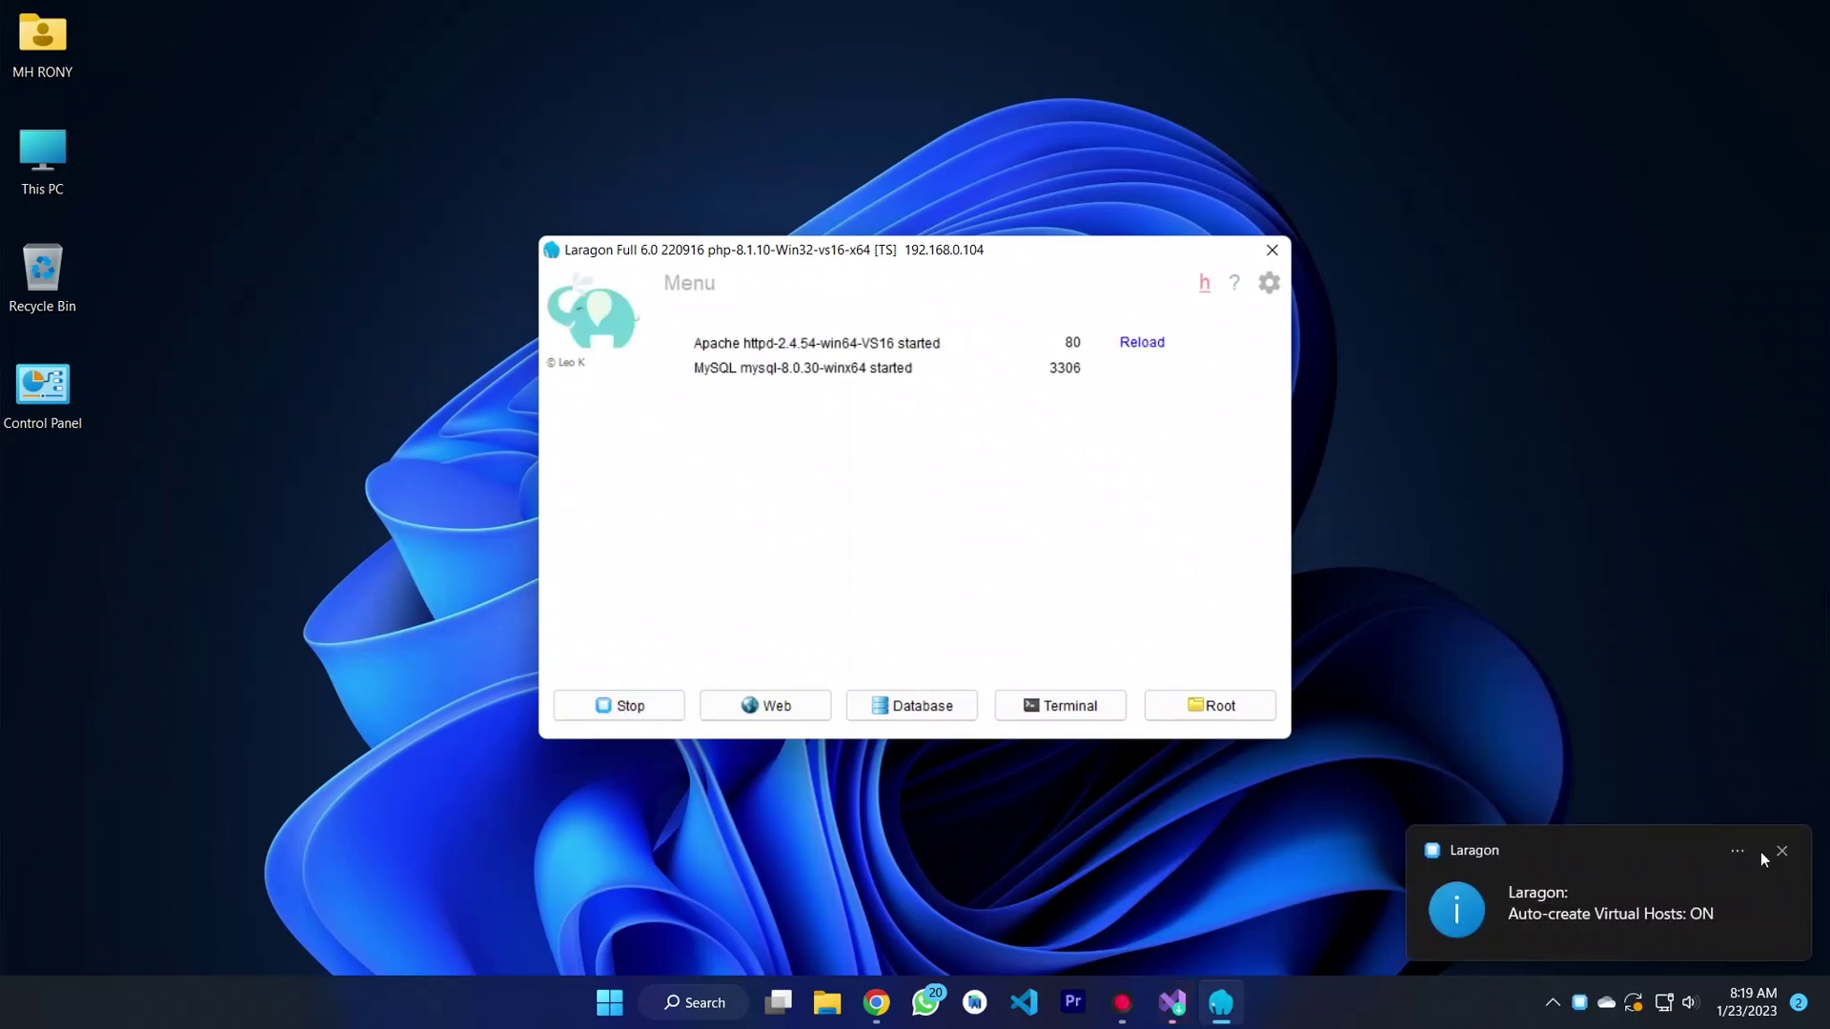
Step: Dismiss the Laragon notification, switch to Chrome and load localhost/phpmyadmin
{"action": "left_click", "coordinate": [1777, 852]}
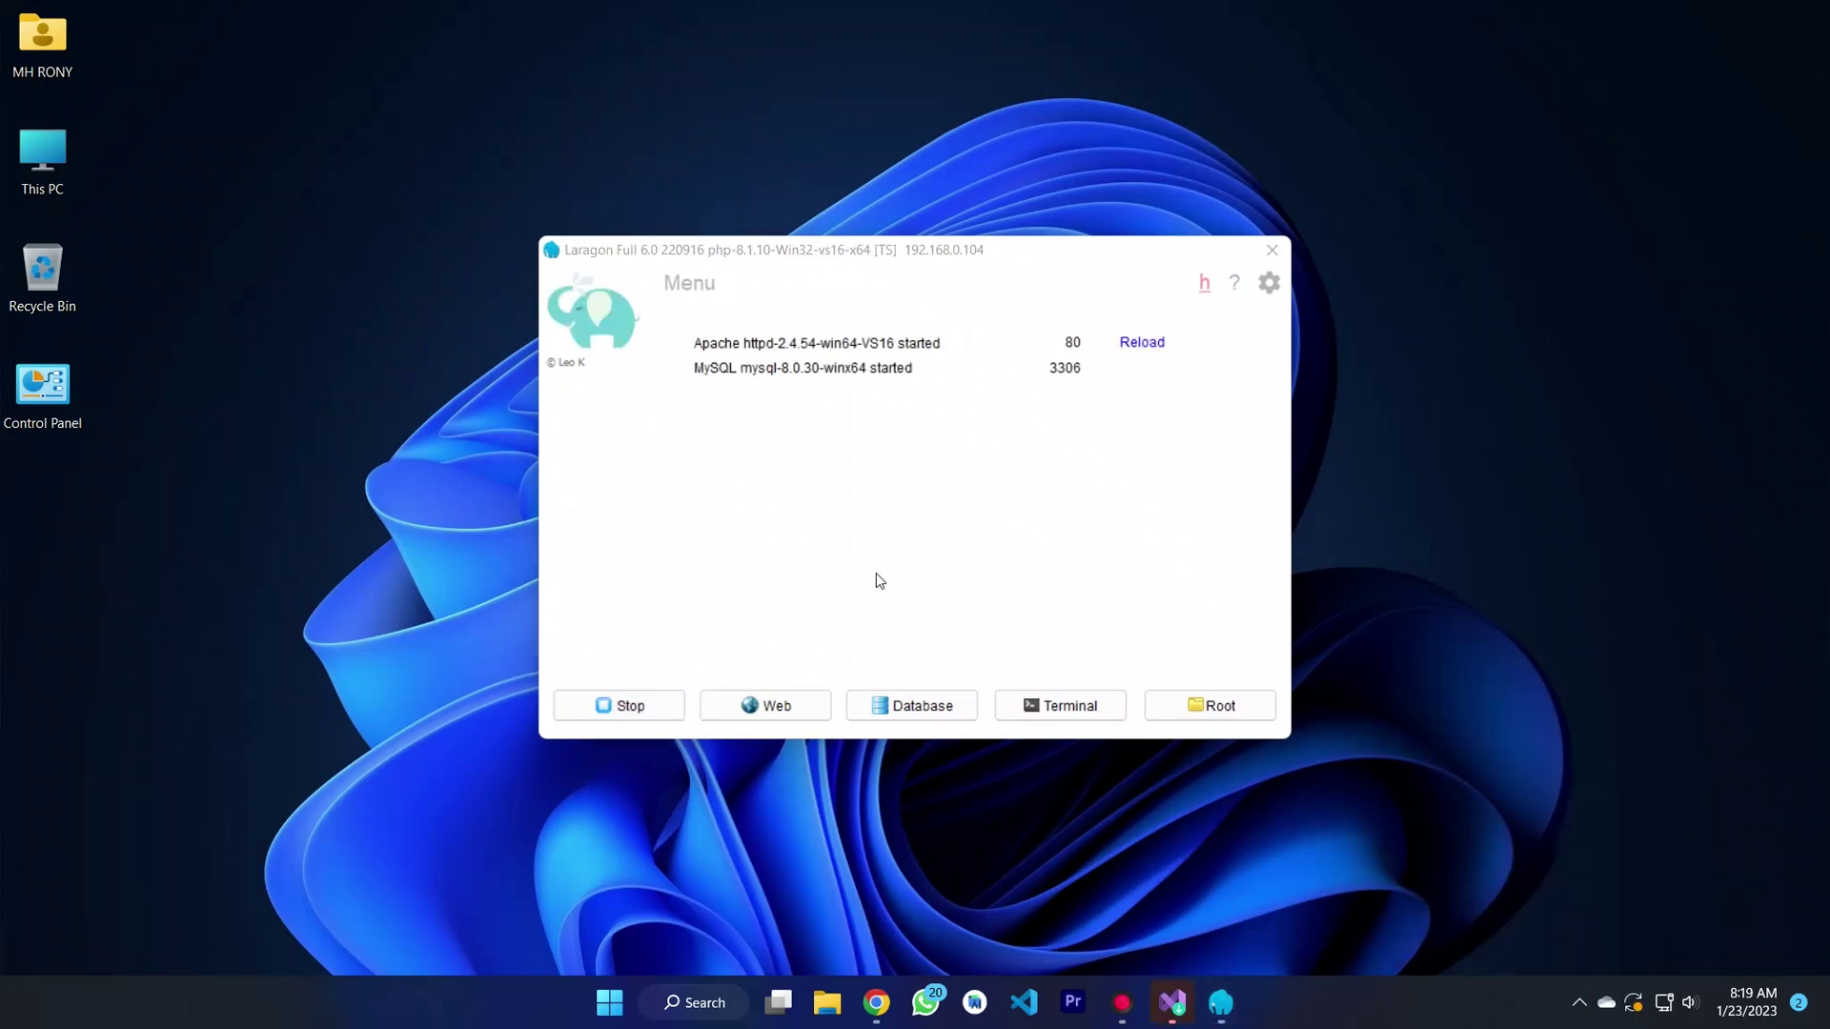
{"action": "left_click", "coordinate": [874, 1003]}
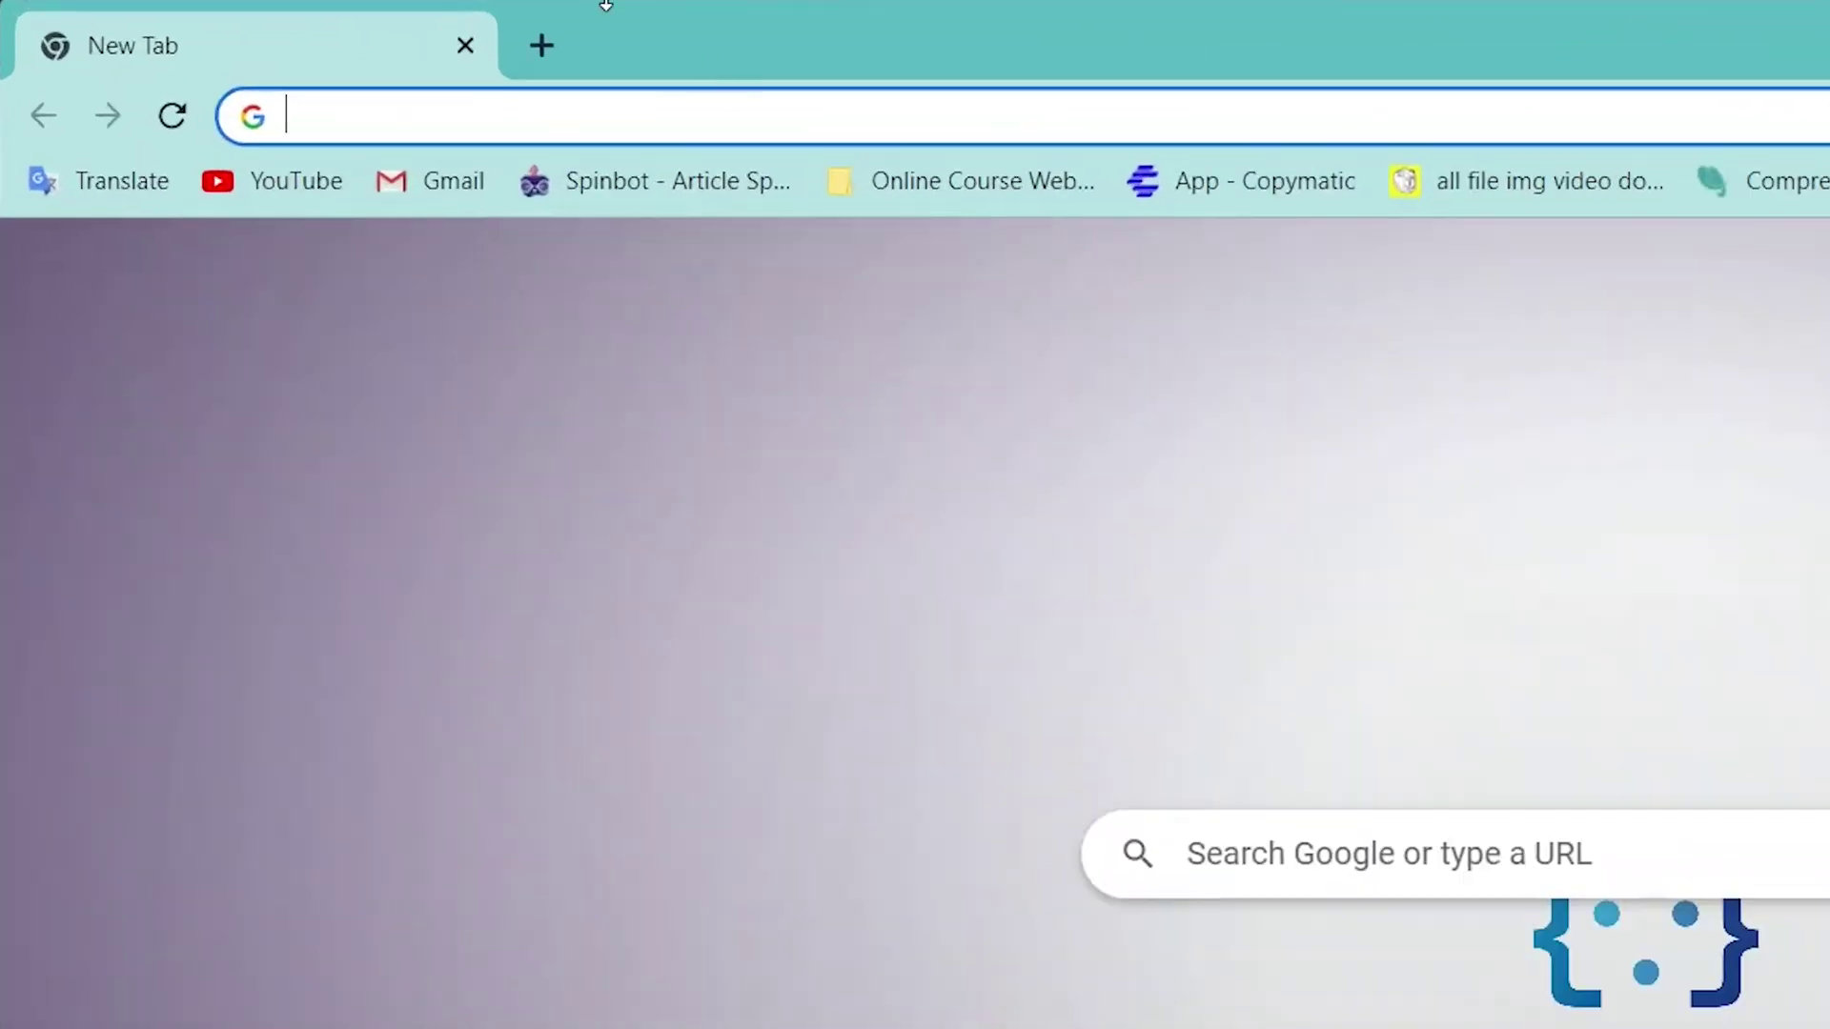
{"action": "left_click", "coordinate": [450, 120]}
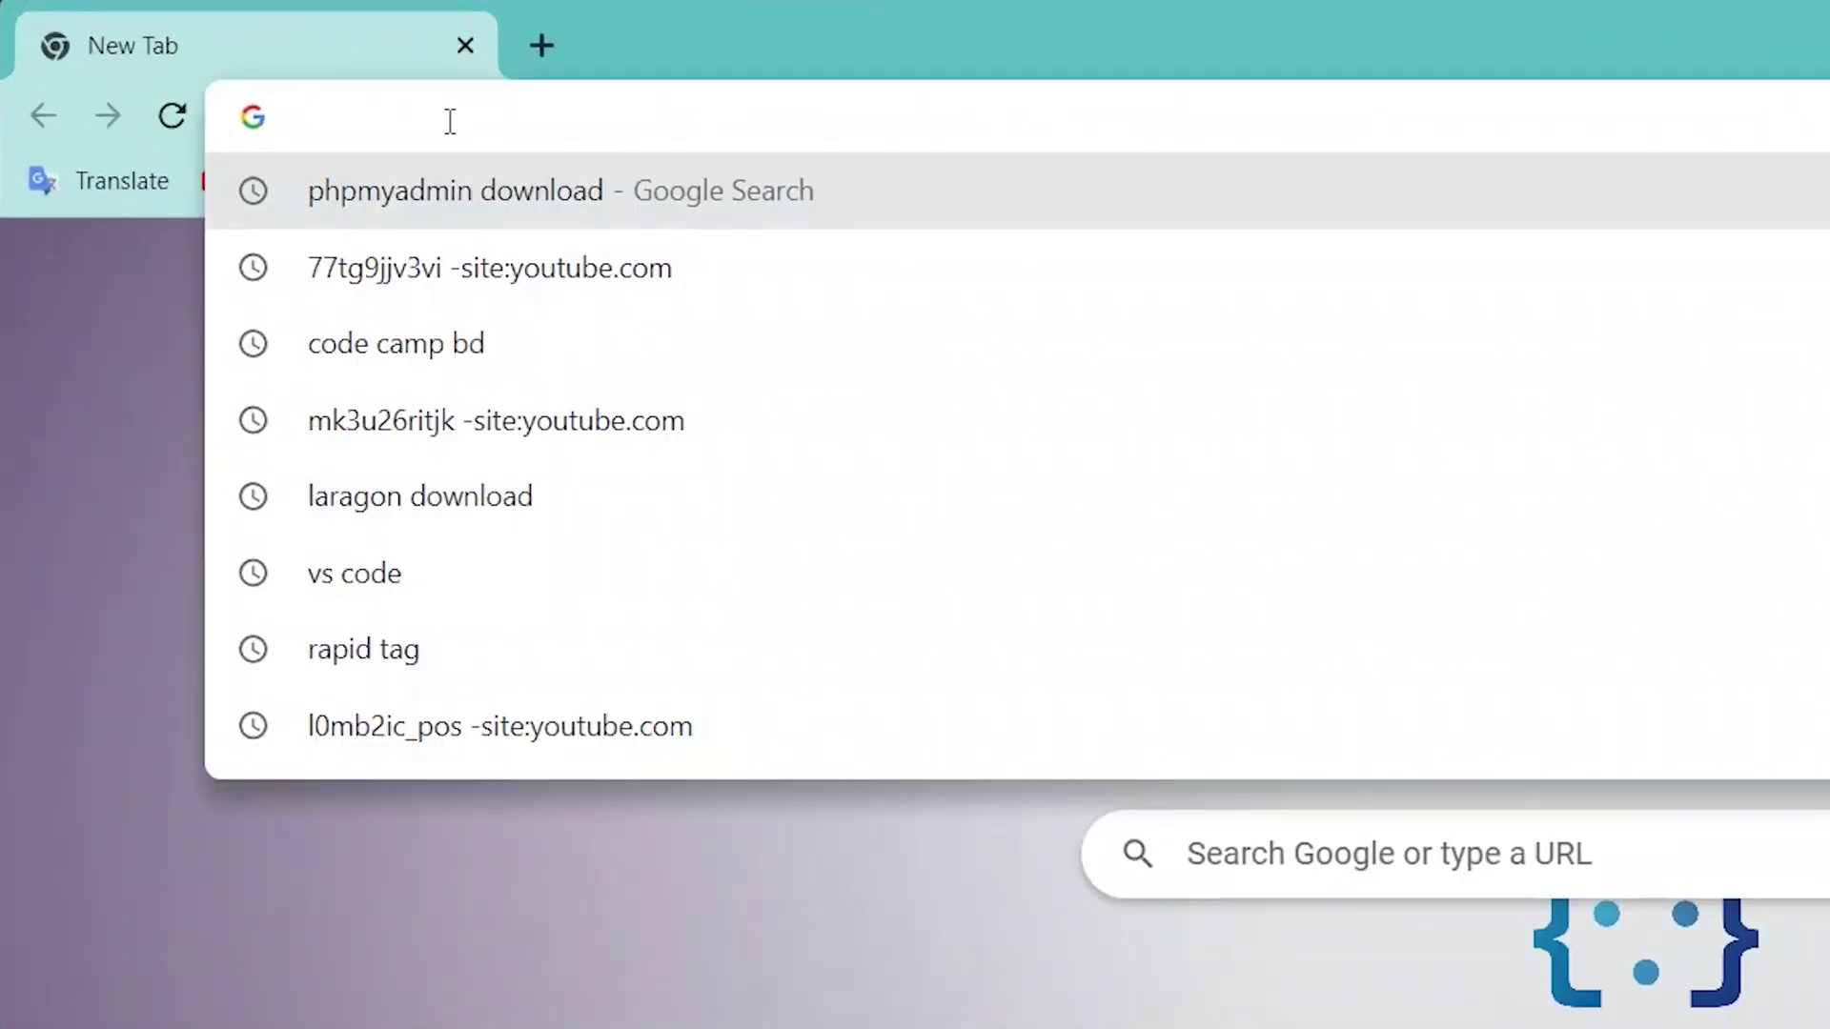
{"action": "type", "text": "loc"}
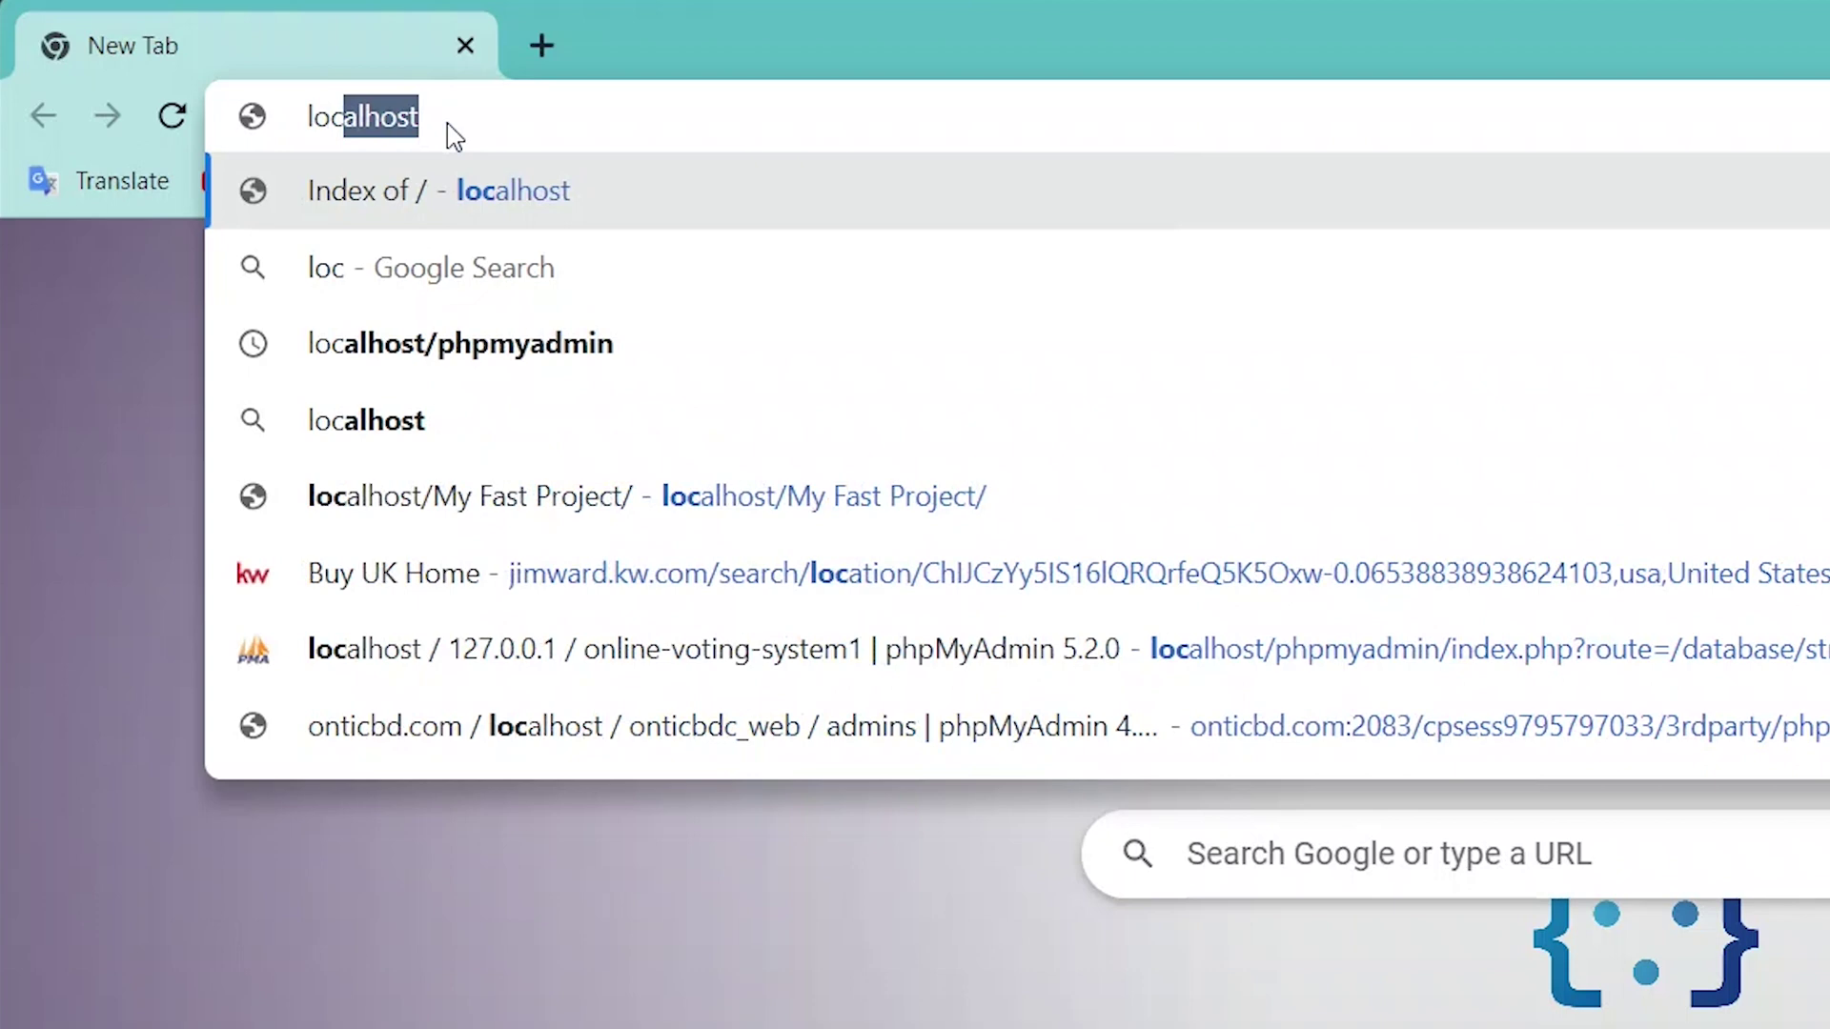
{"action": "type", "text": "alh"}
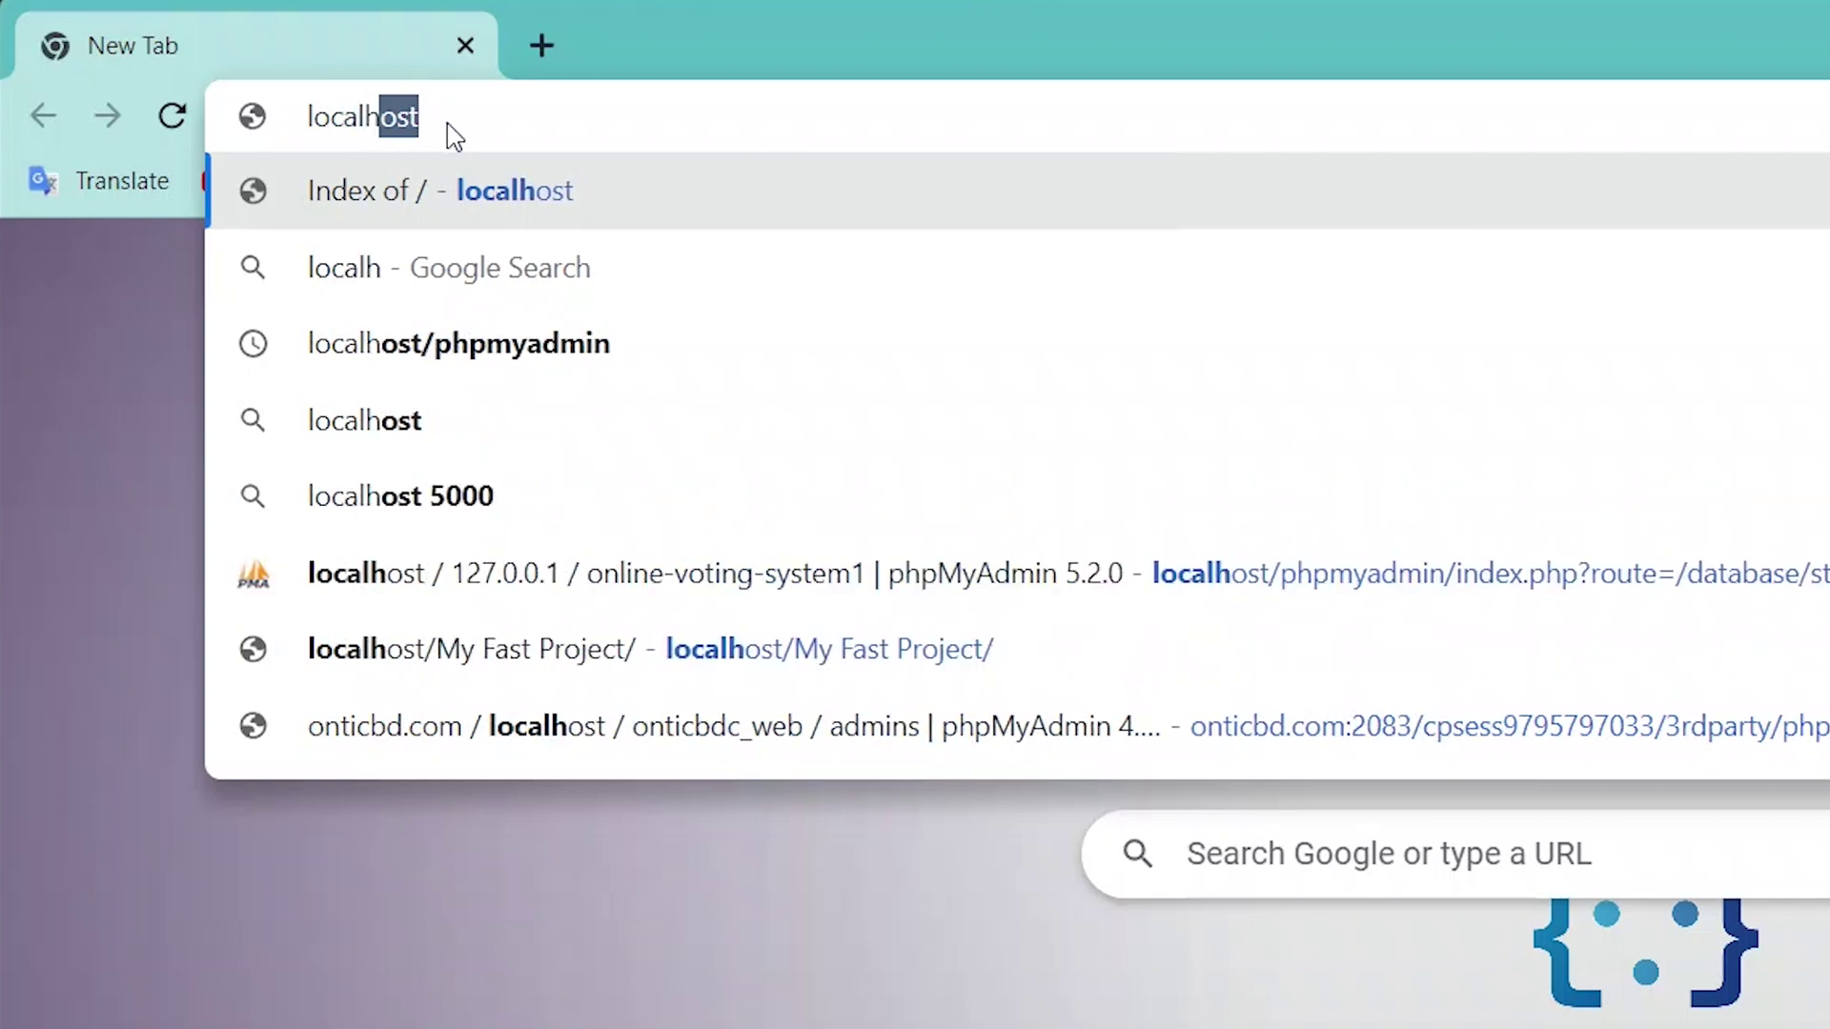
{"action": "type", "text": "ost"}
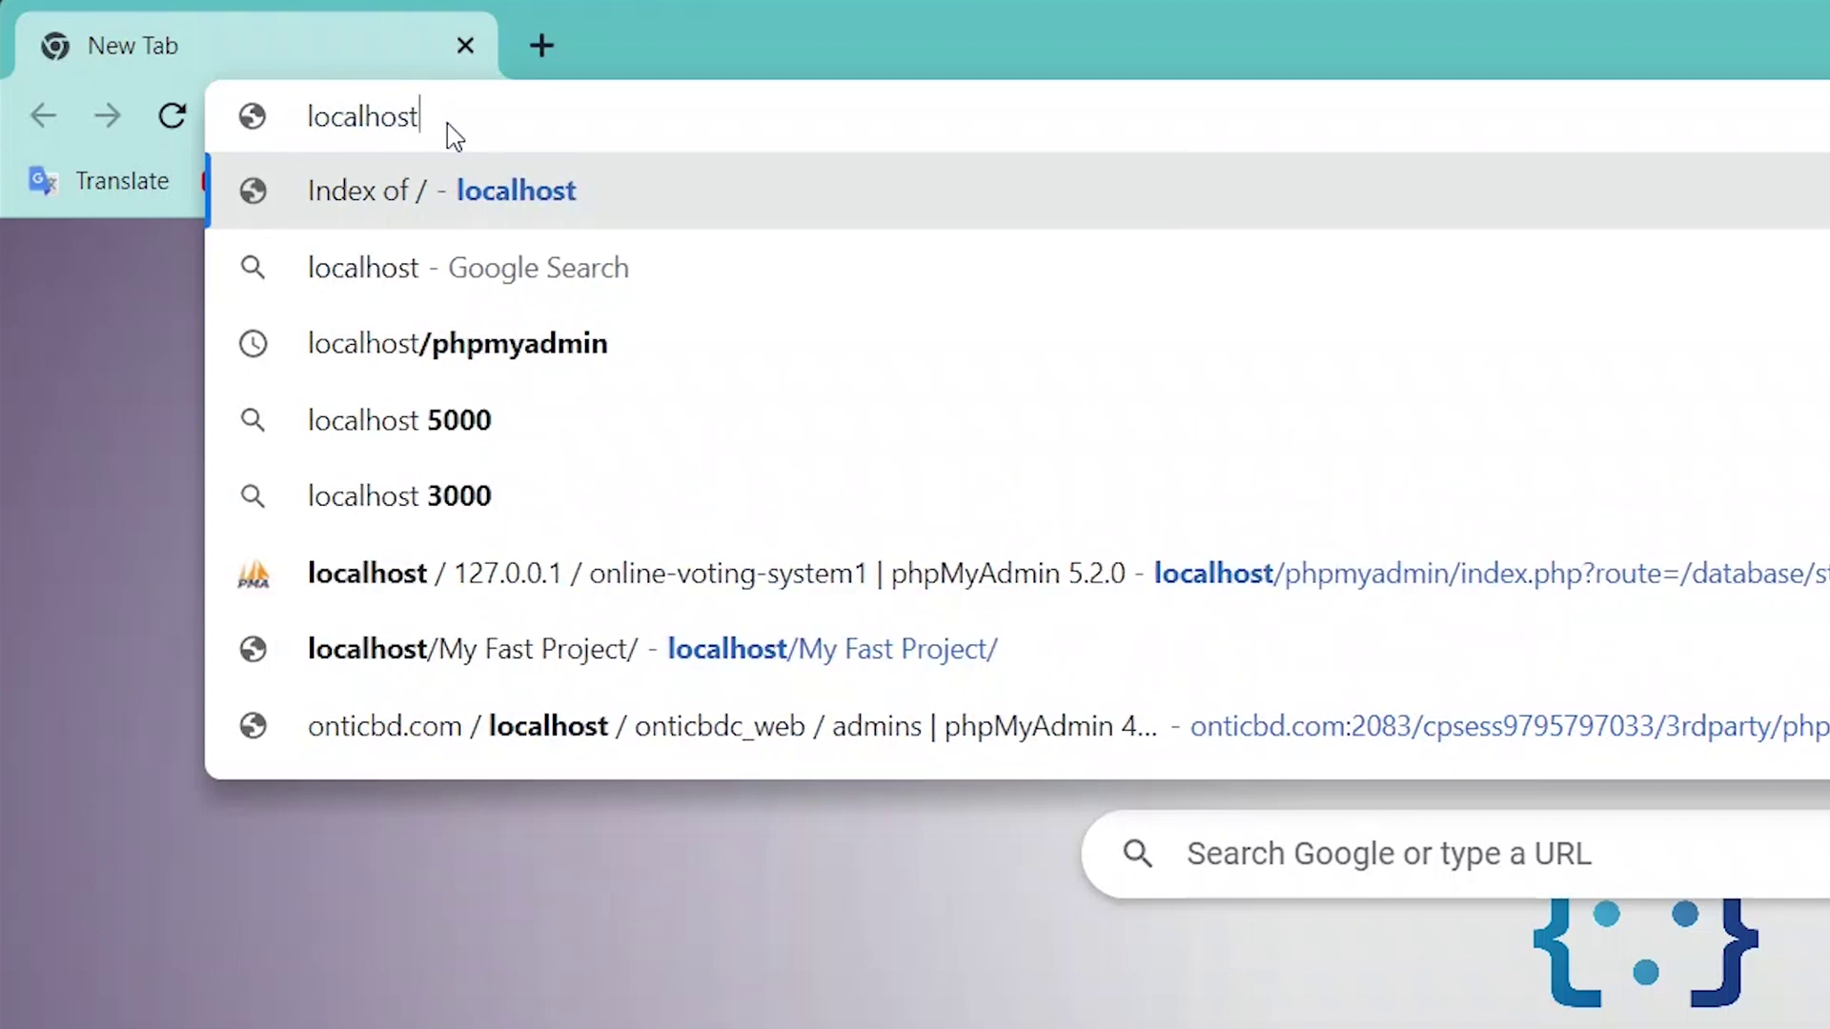
{"action": "type", "text": "/"}
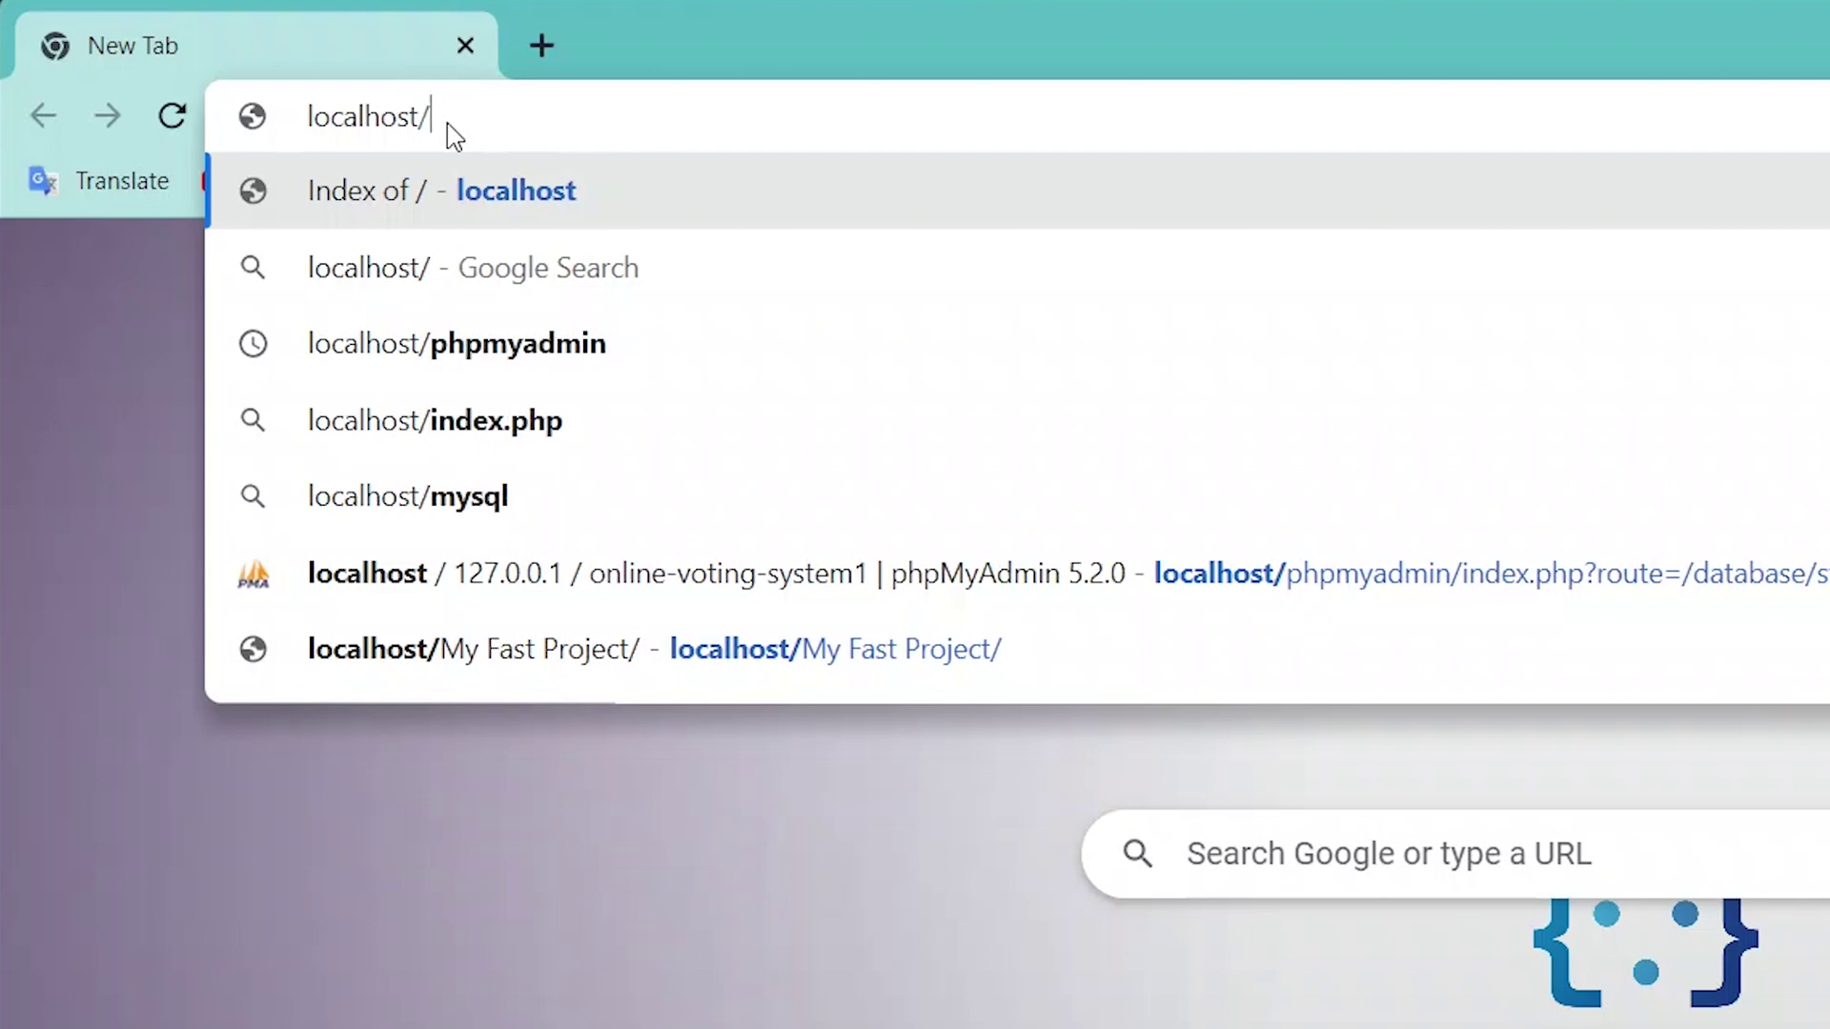
{"action": "type", "text": "php"}
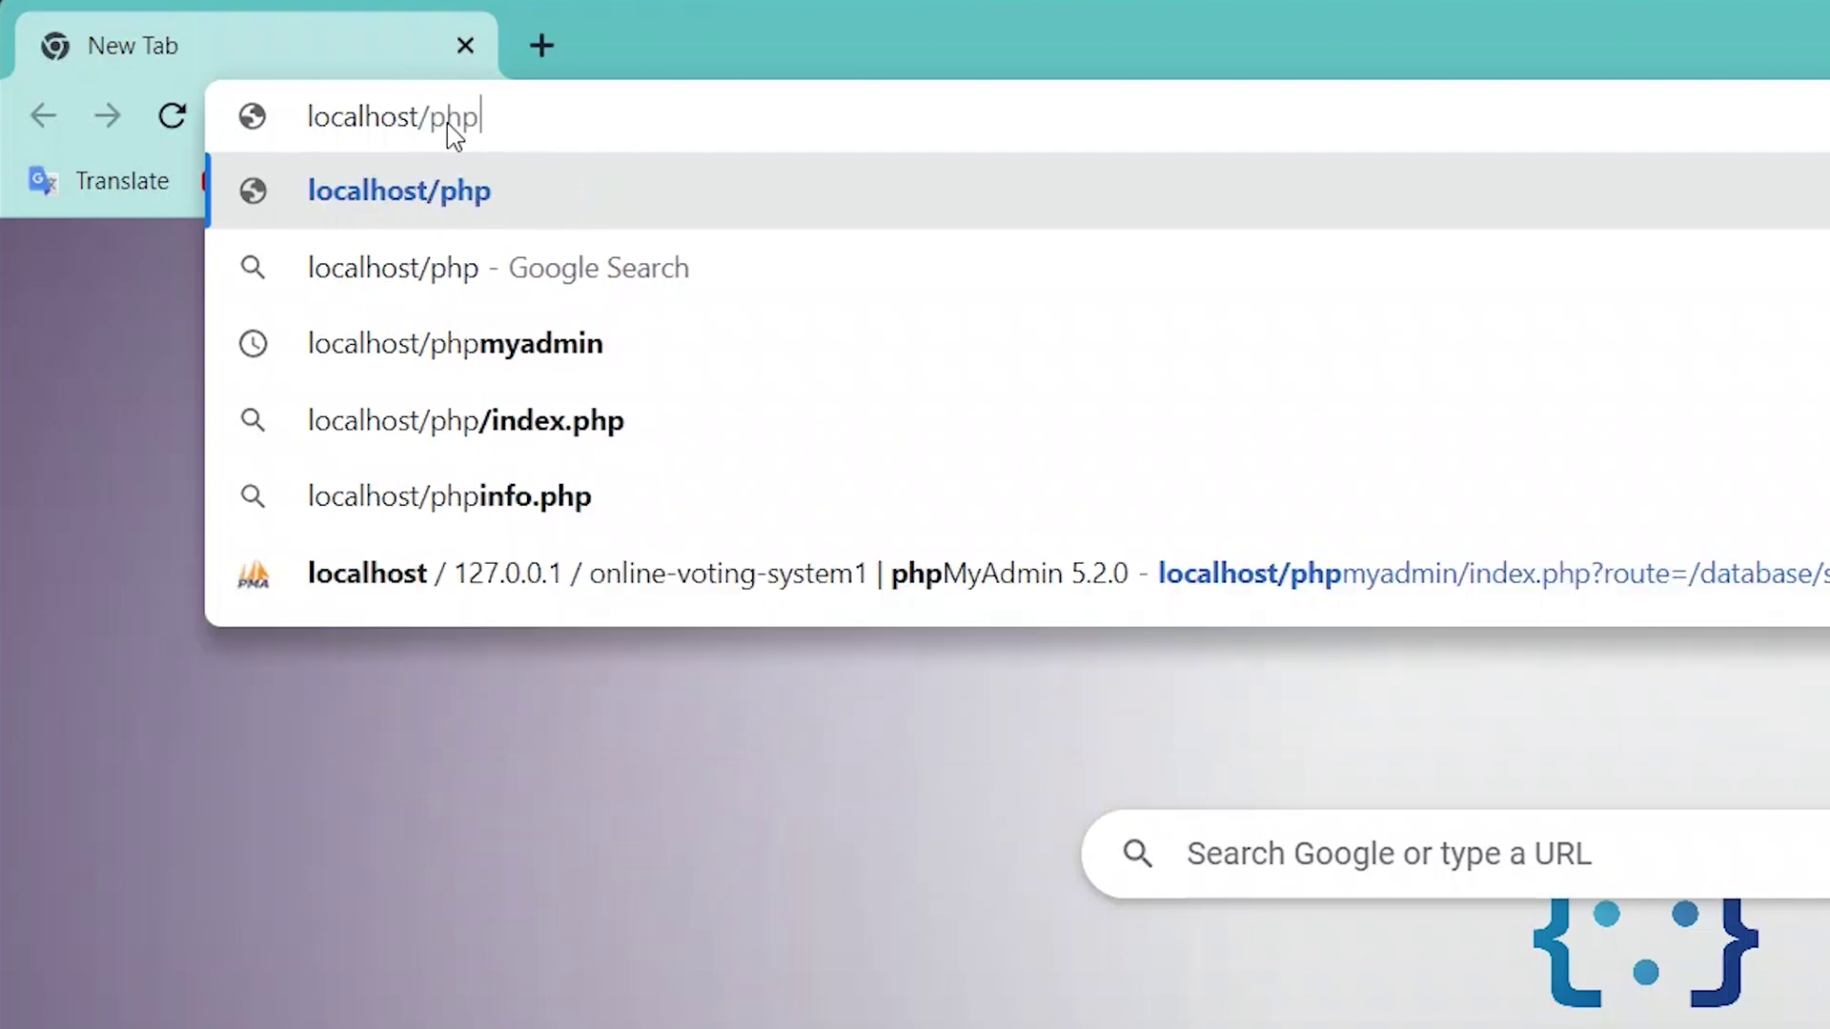
{"action": "type", "text": "my"}
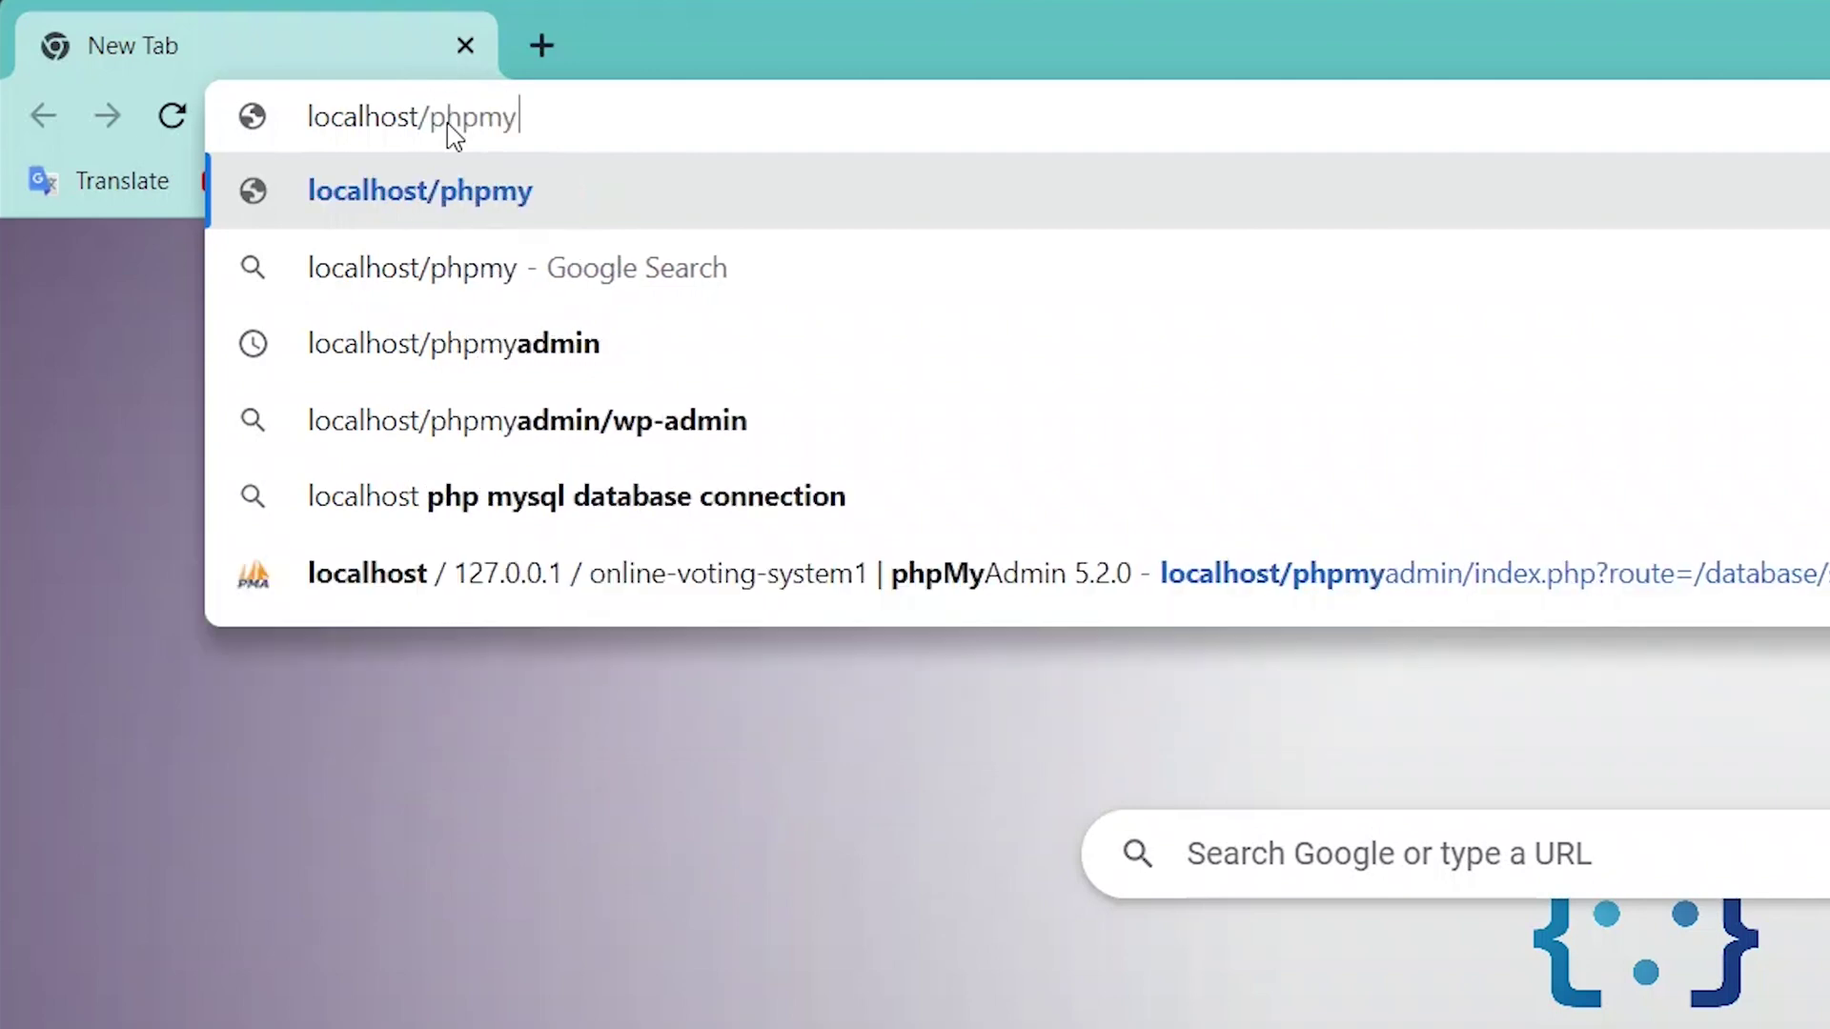
{"action": "type", "text": "as"}
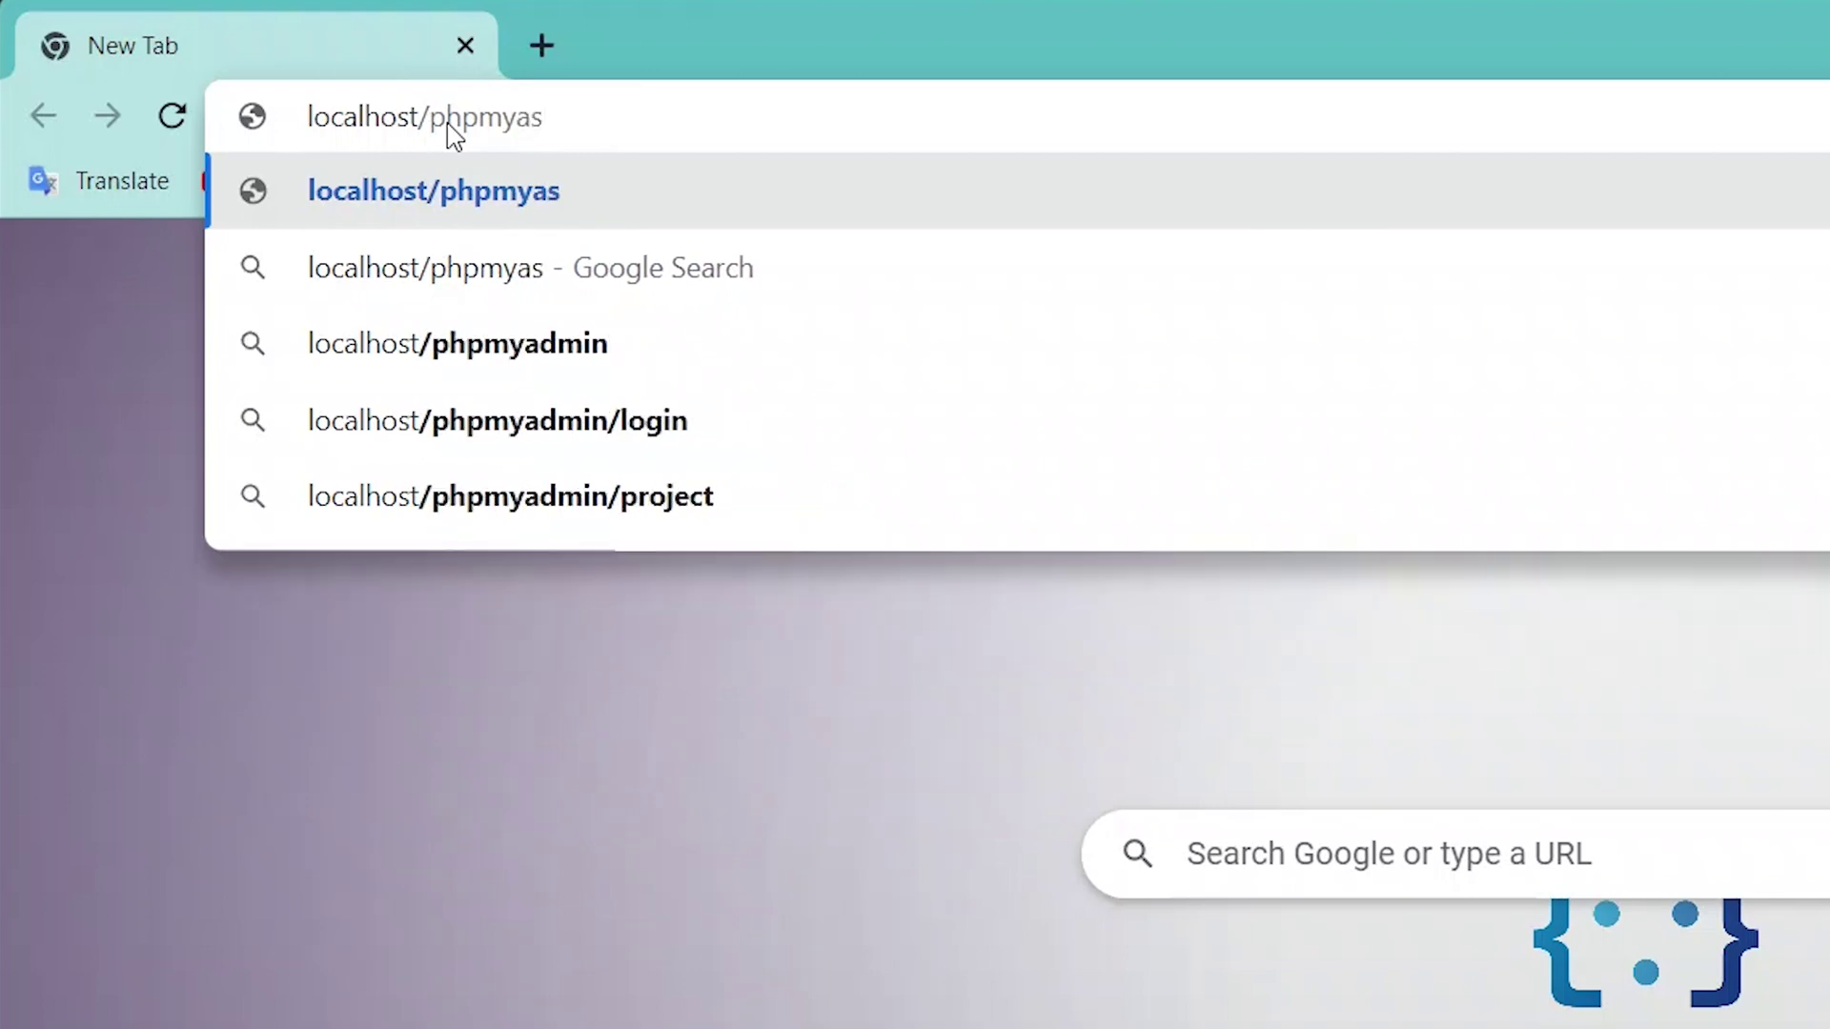
{"action": "key", "text": "BackSpace"}
{"action": "type", "text": "dmin"}
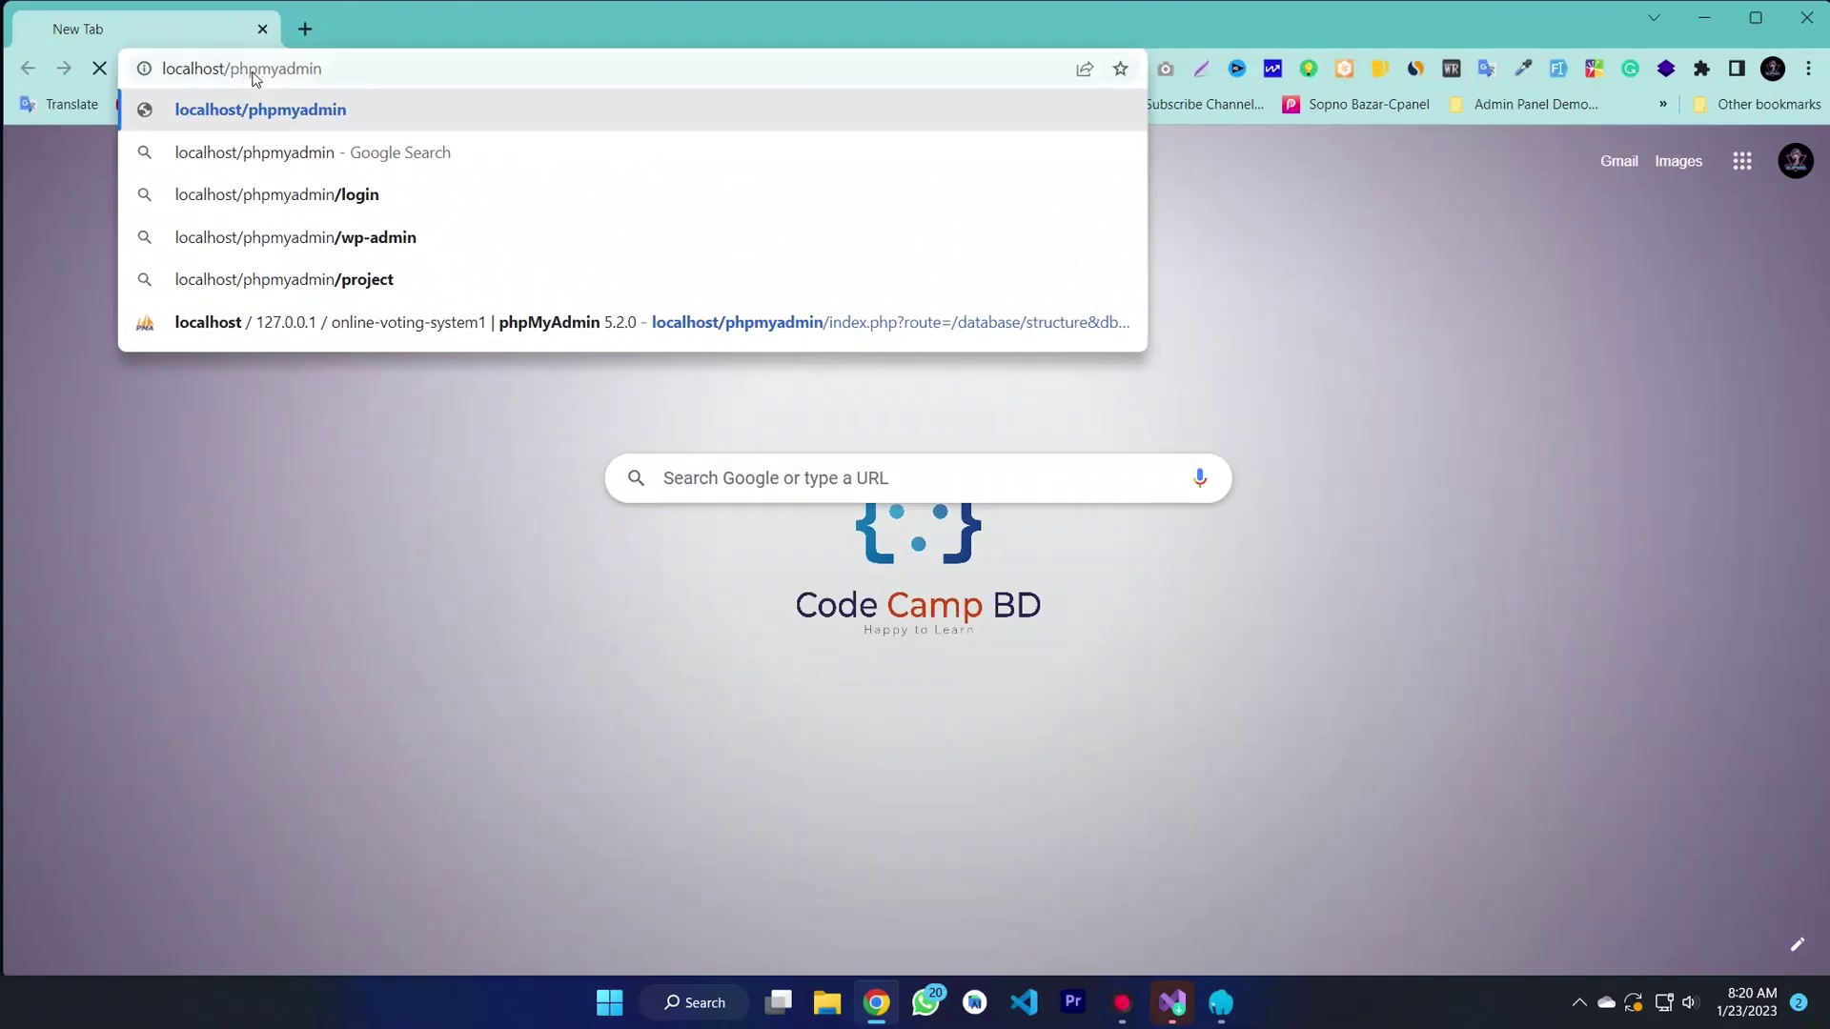
{"action": "key", "text": "Return"}
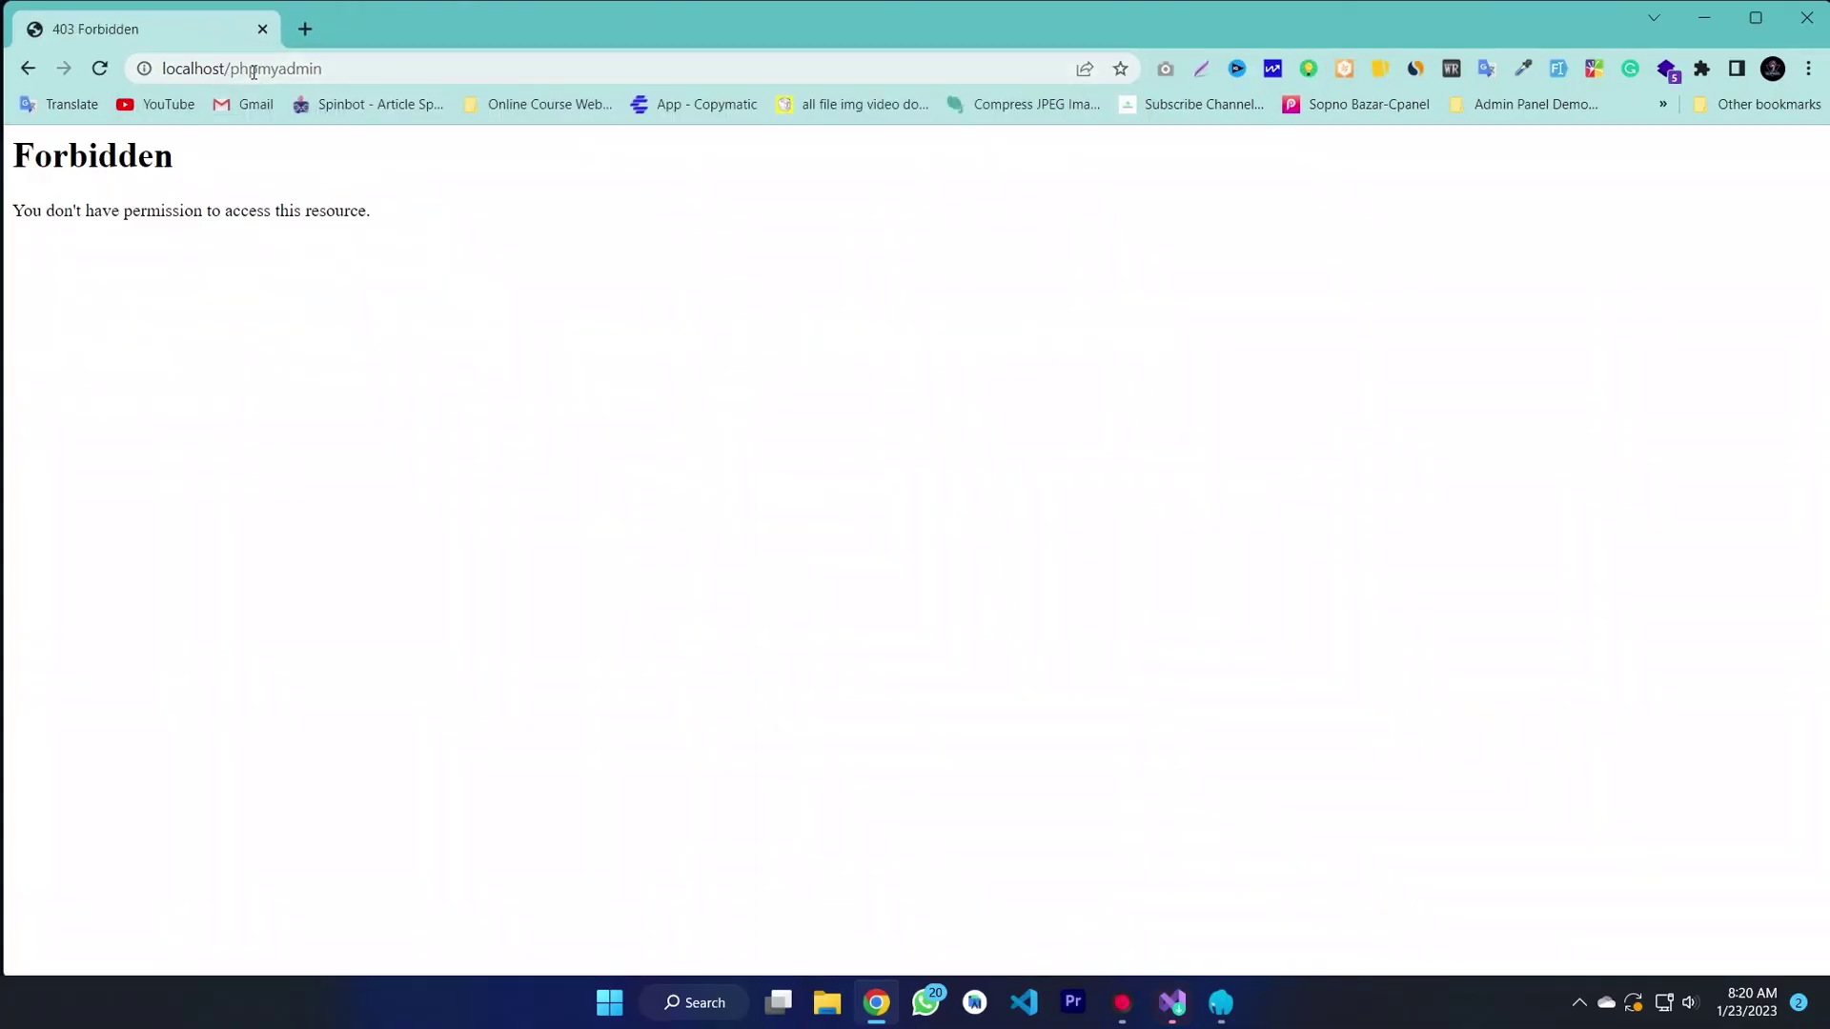
{"action": "left_click_drag", "start_coordinate": [449, 245], "coordinate": [4, 57]}
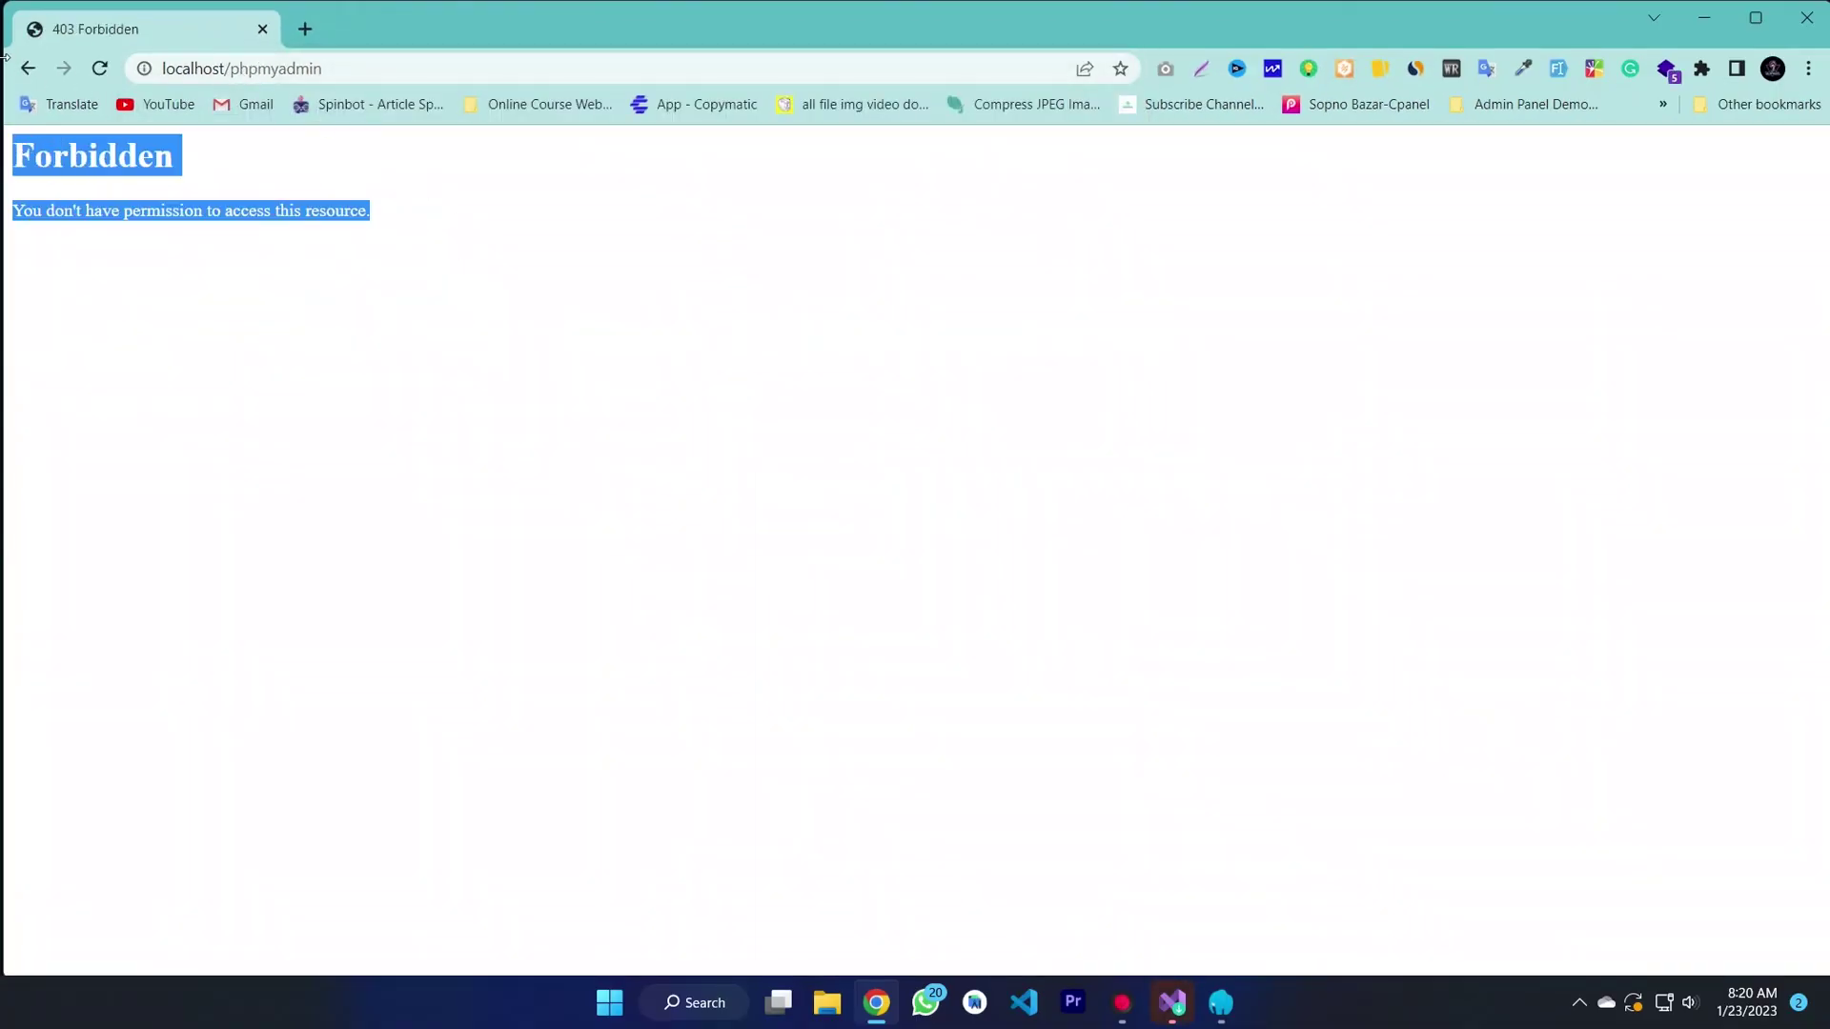
{"action": "left_click", "coordinate": [412, 243]}
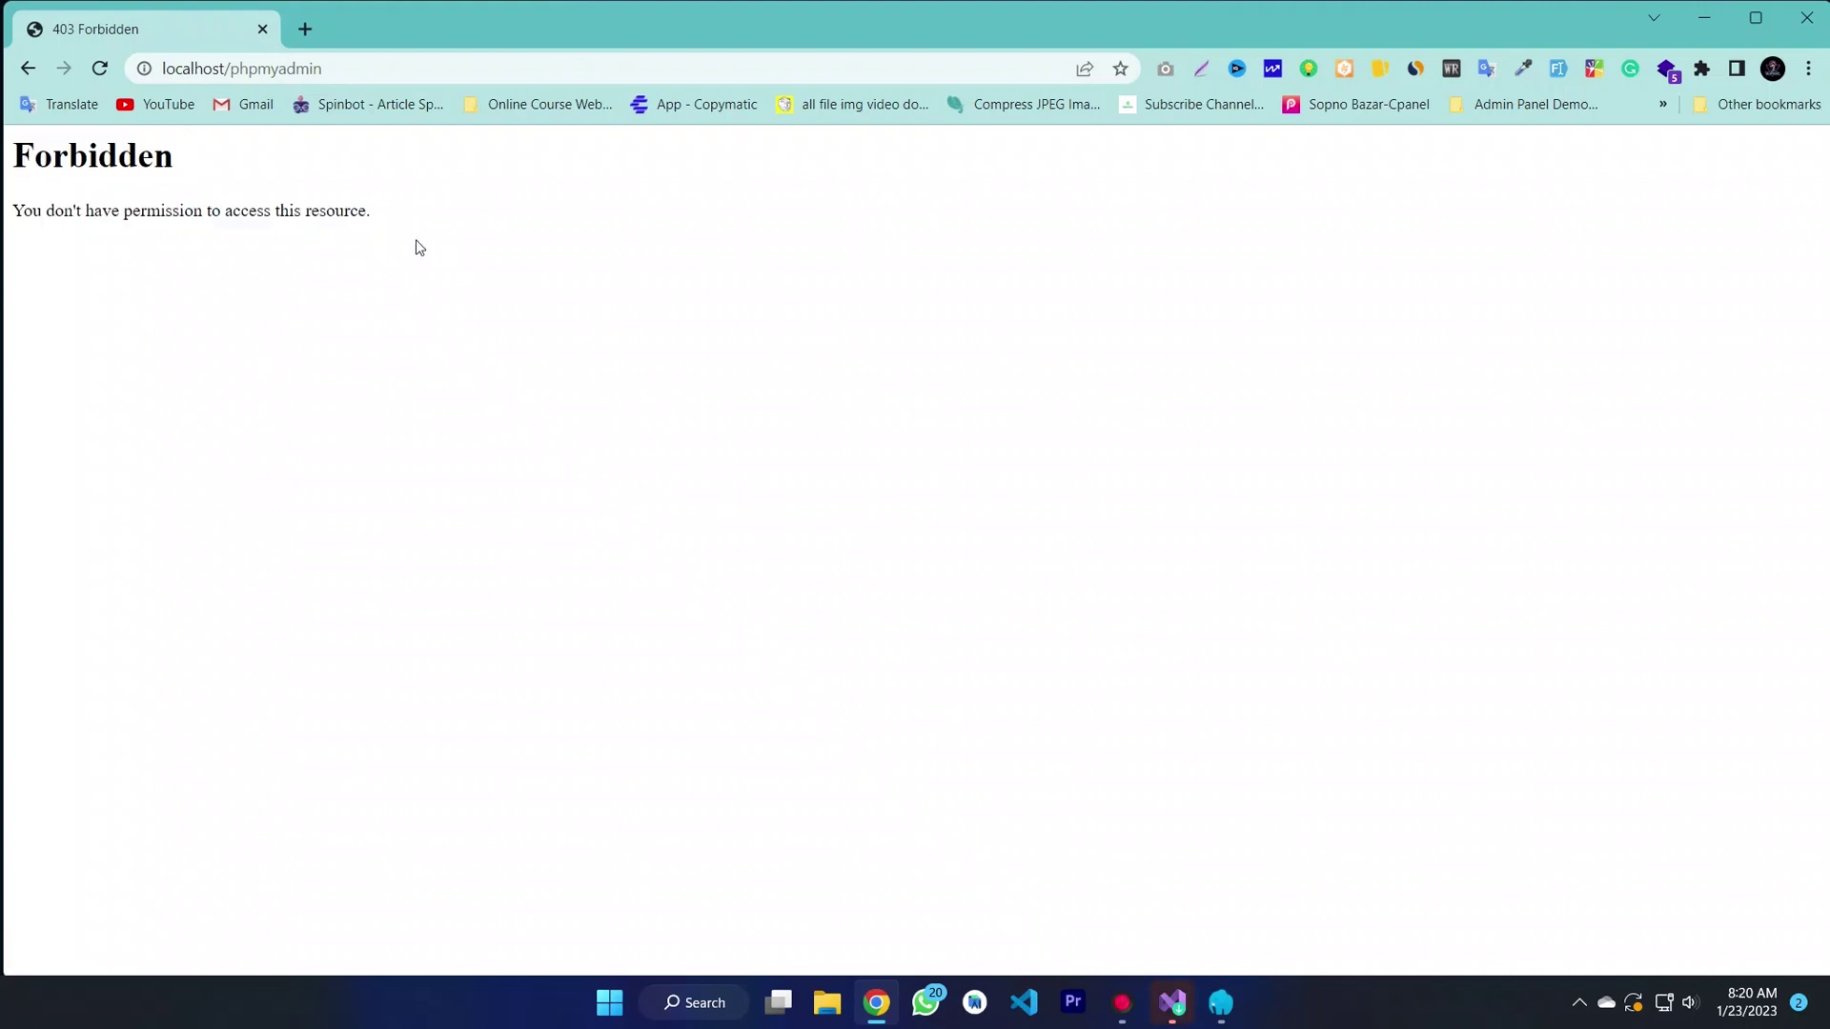
{"action": "left_click_drag", "start_coordinate": [343, 74], "coordinate": [163, 71]}
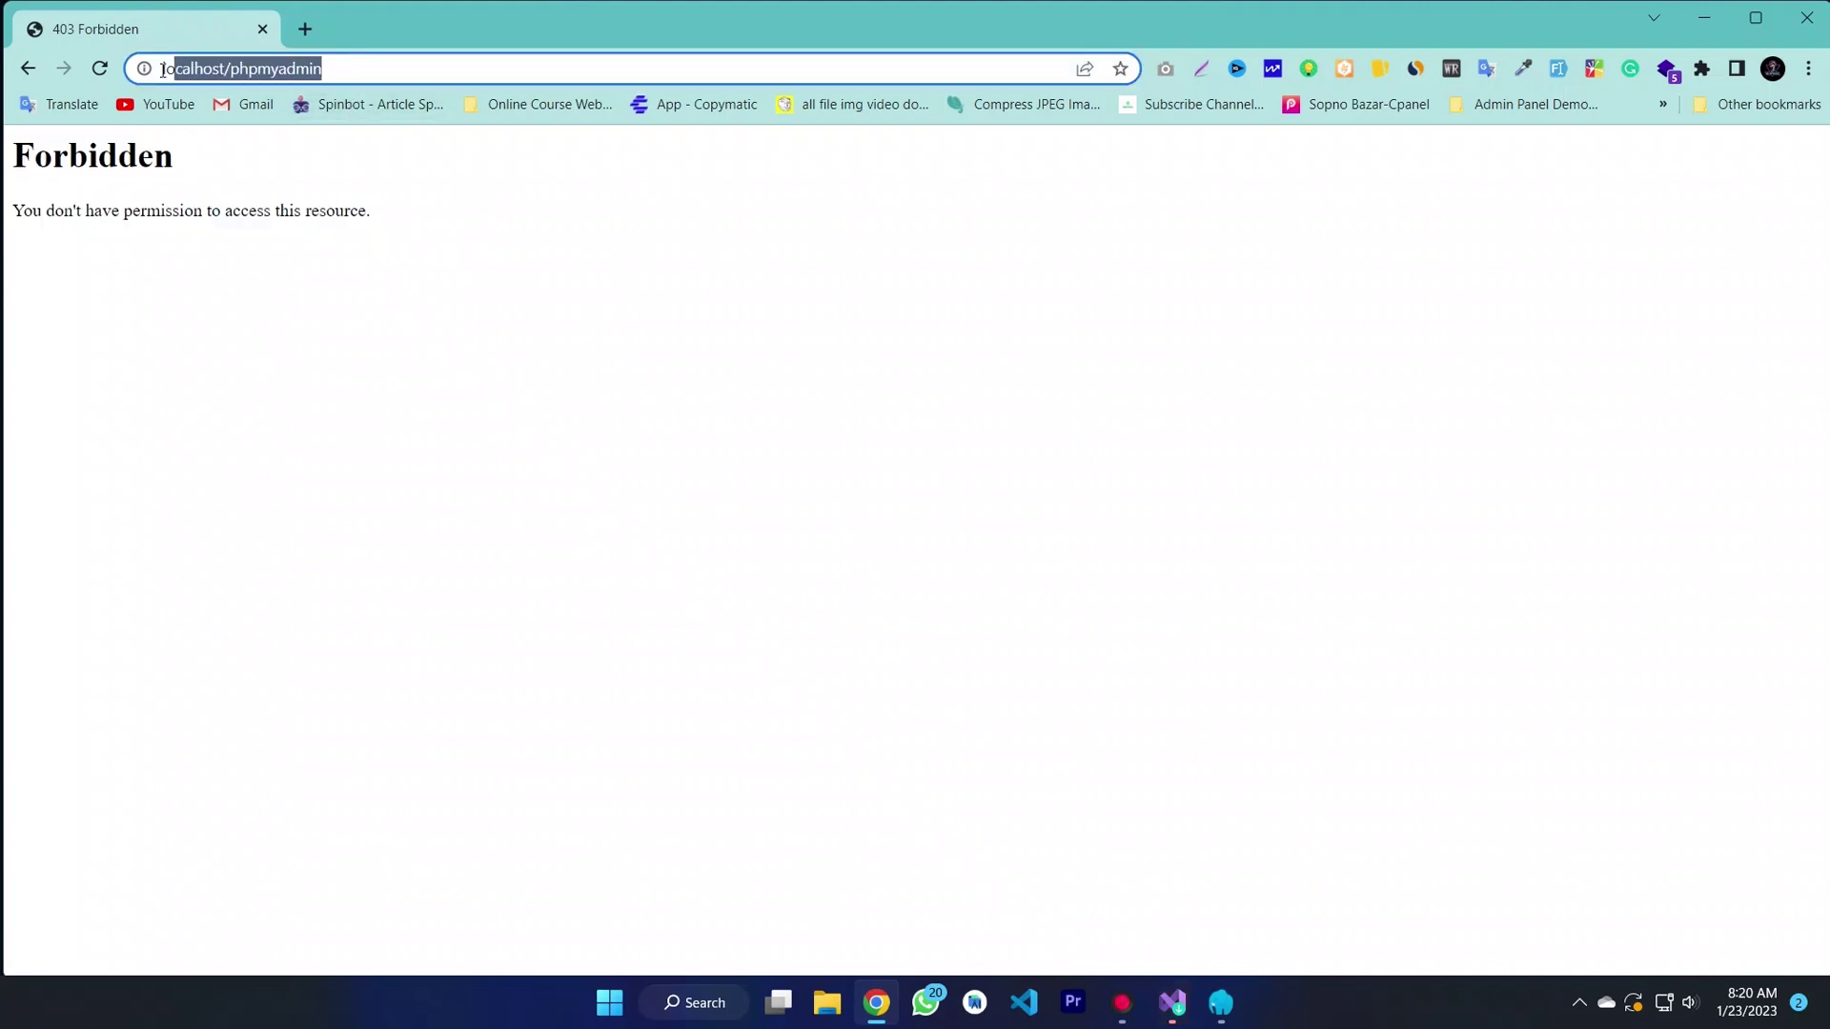
{"action": "left_click_drag", "start_coordinate": [472, 238], "coordinate": [1, 162]}
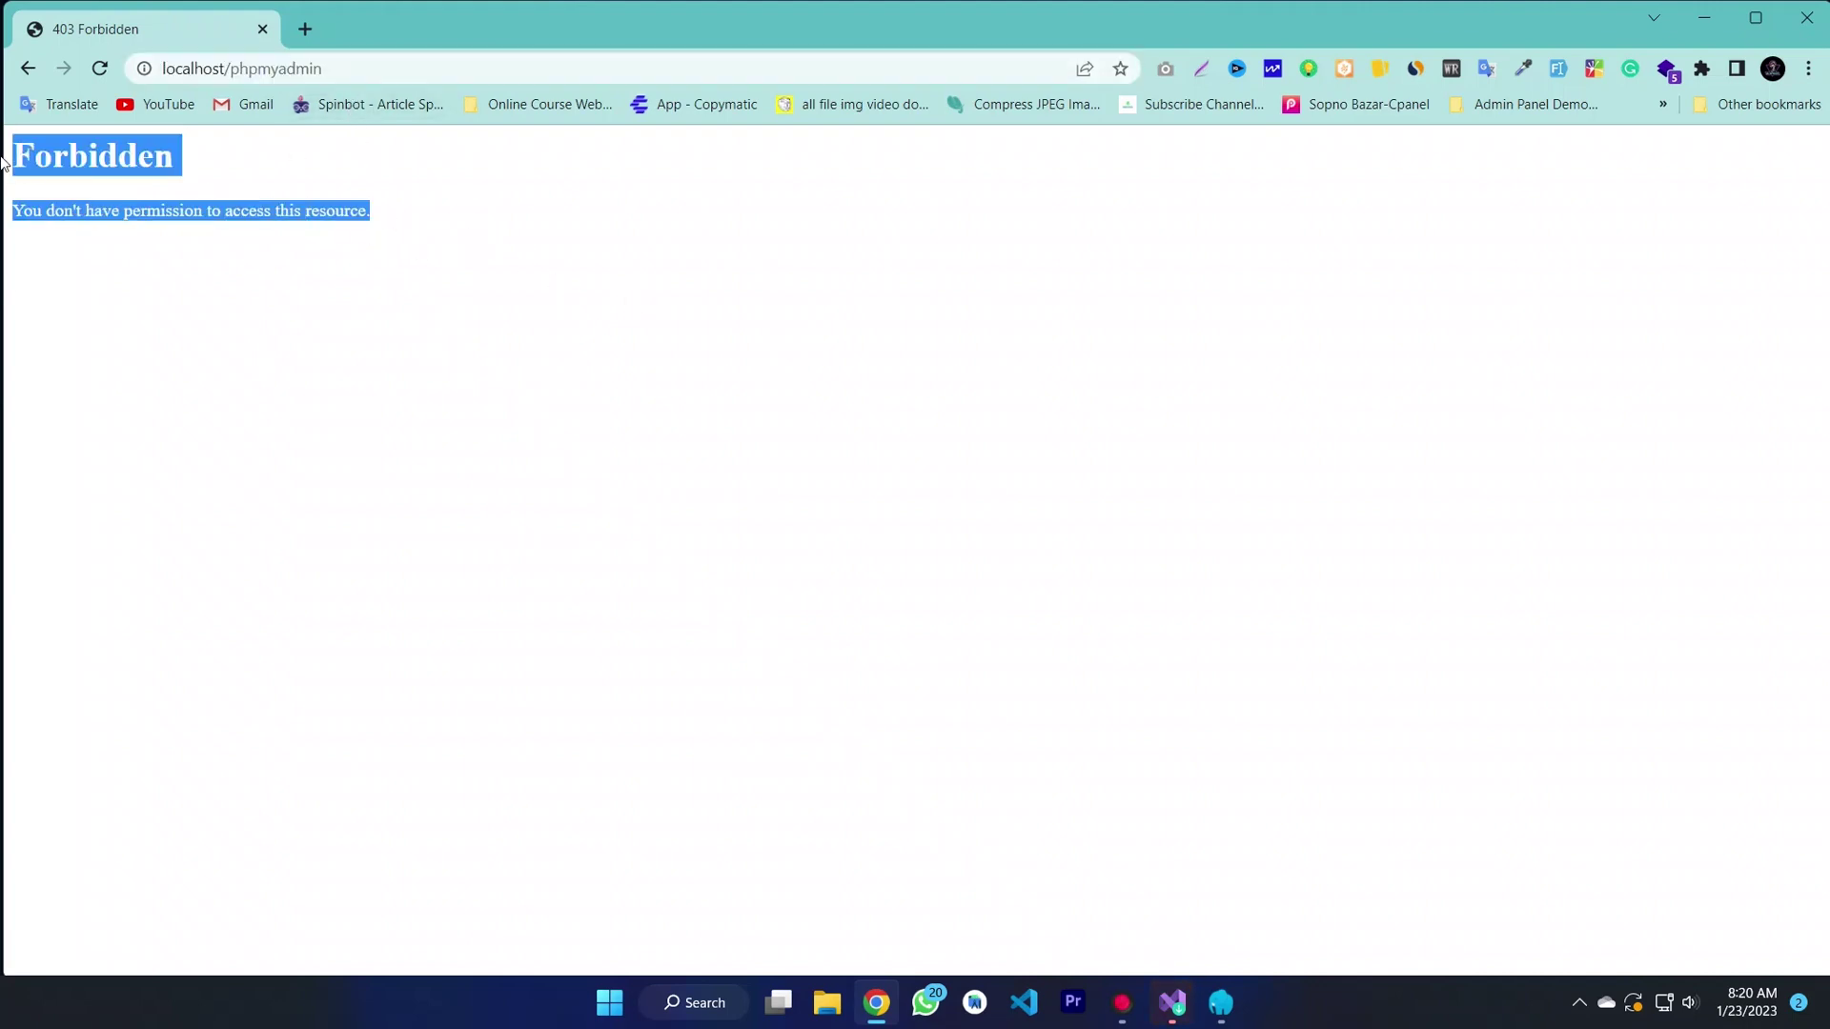
{"action": "left_click", "coordinate": [388, 246]}
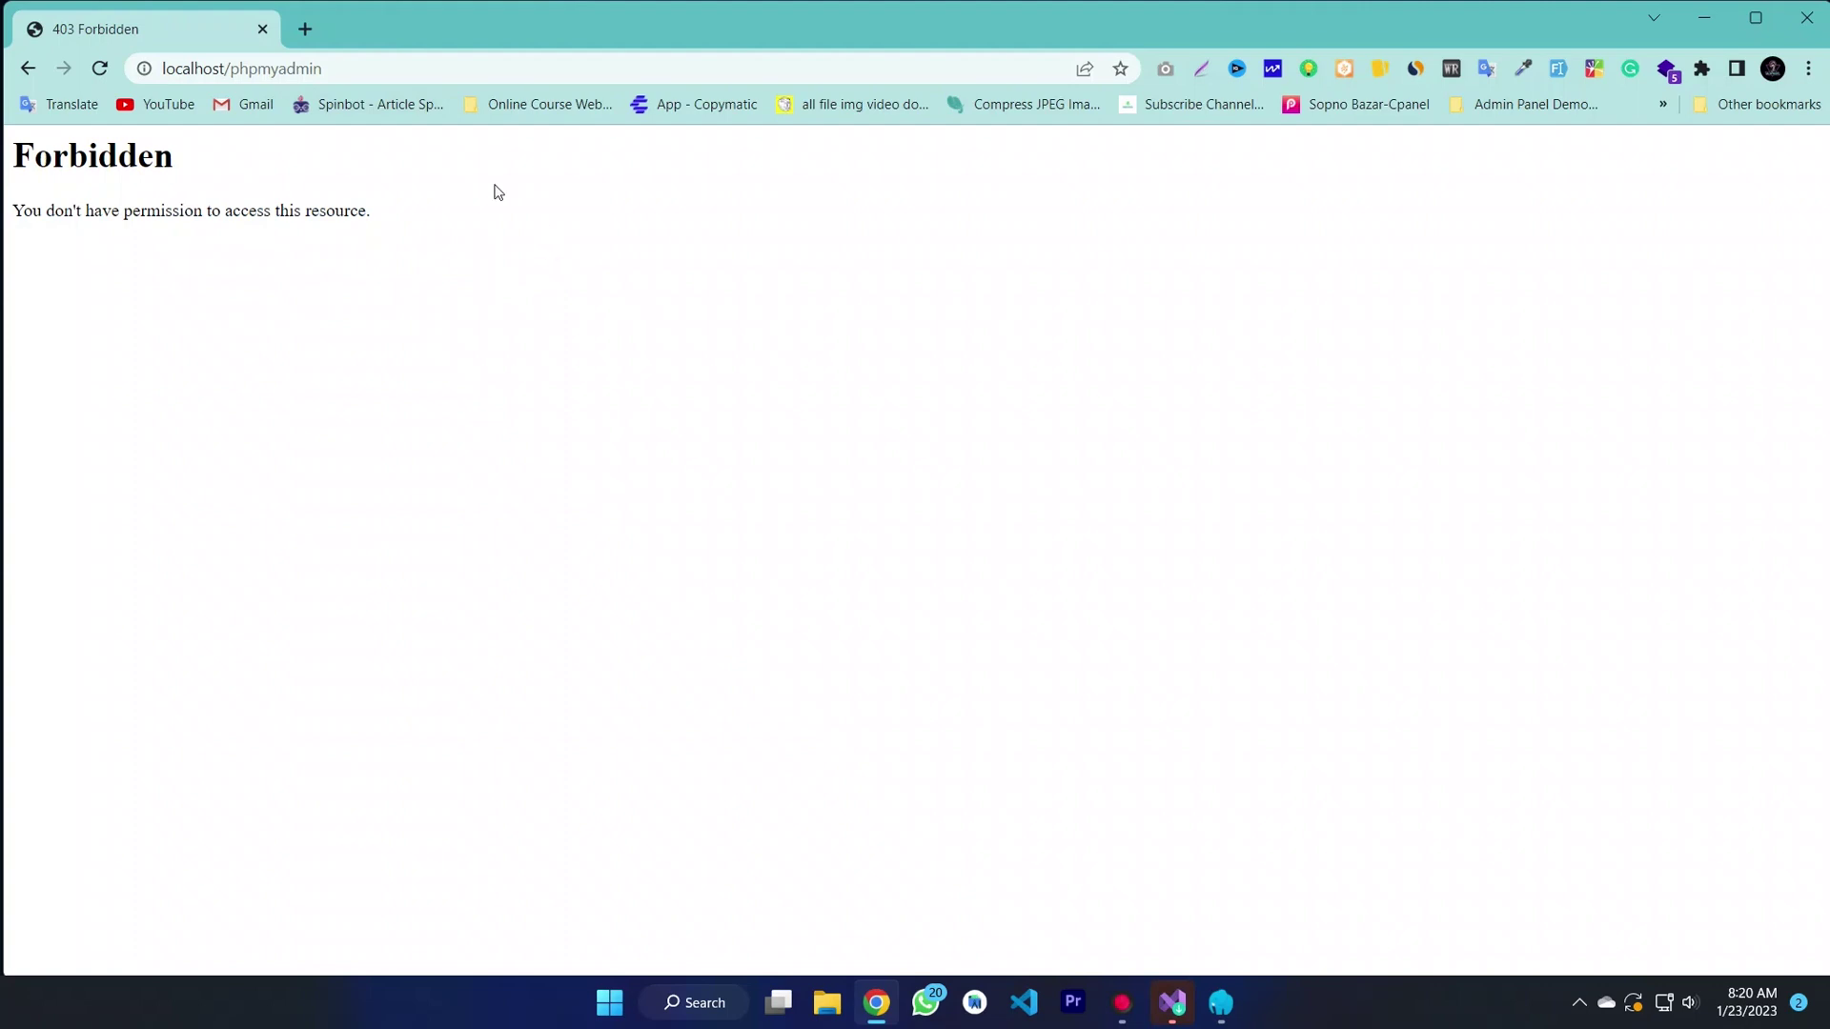
Step: Search Google for "php my admin download" in a new browser tab
{"action": "left_click", "coordinate": [305, 32]}
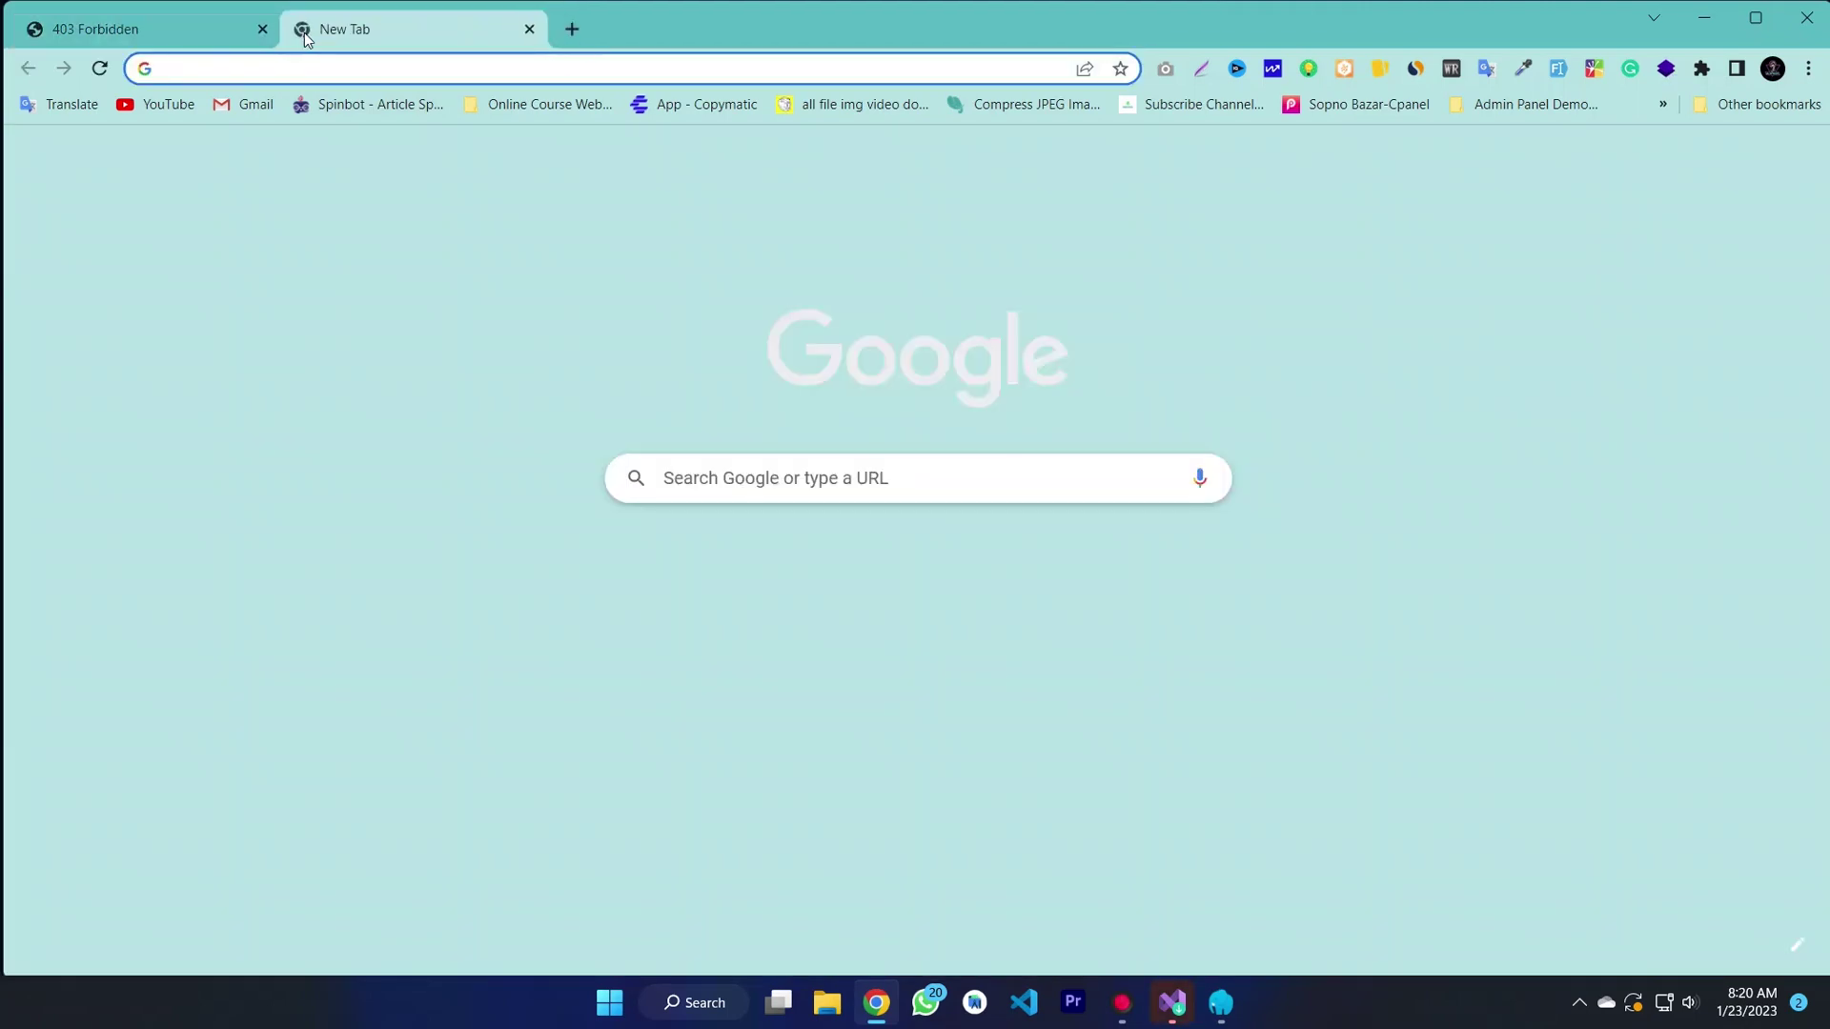
{"action": "left_click", "coordinate": [302, 68]}
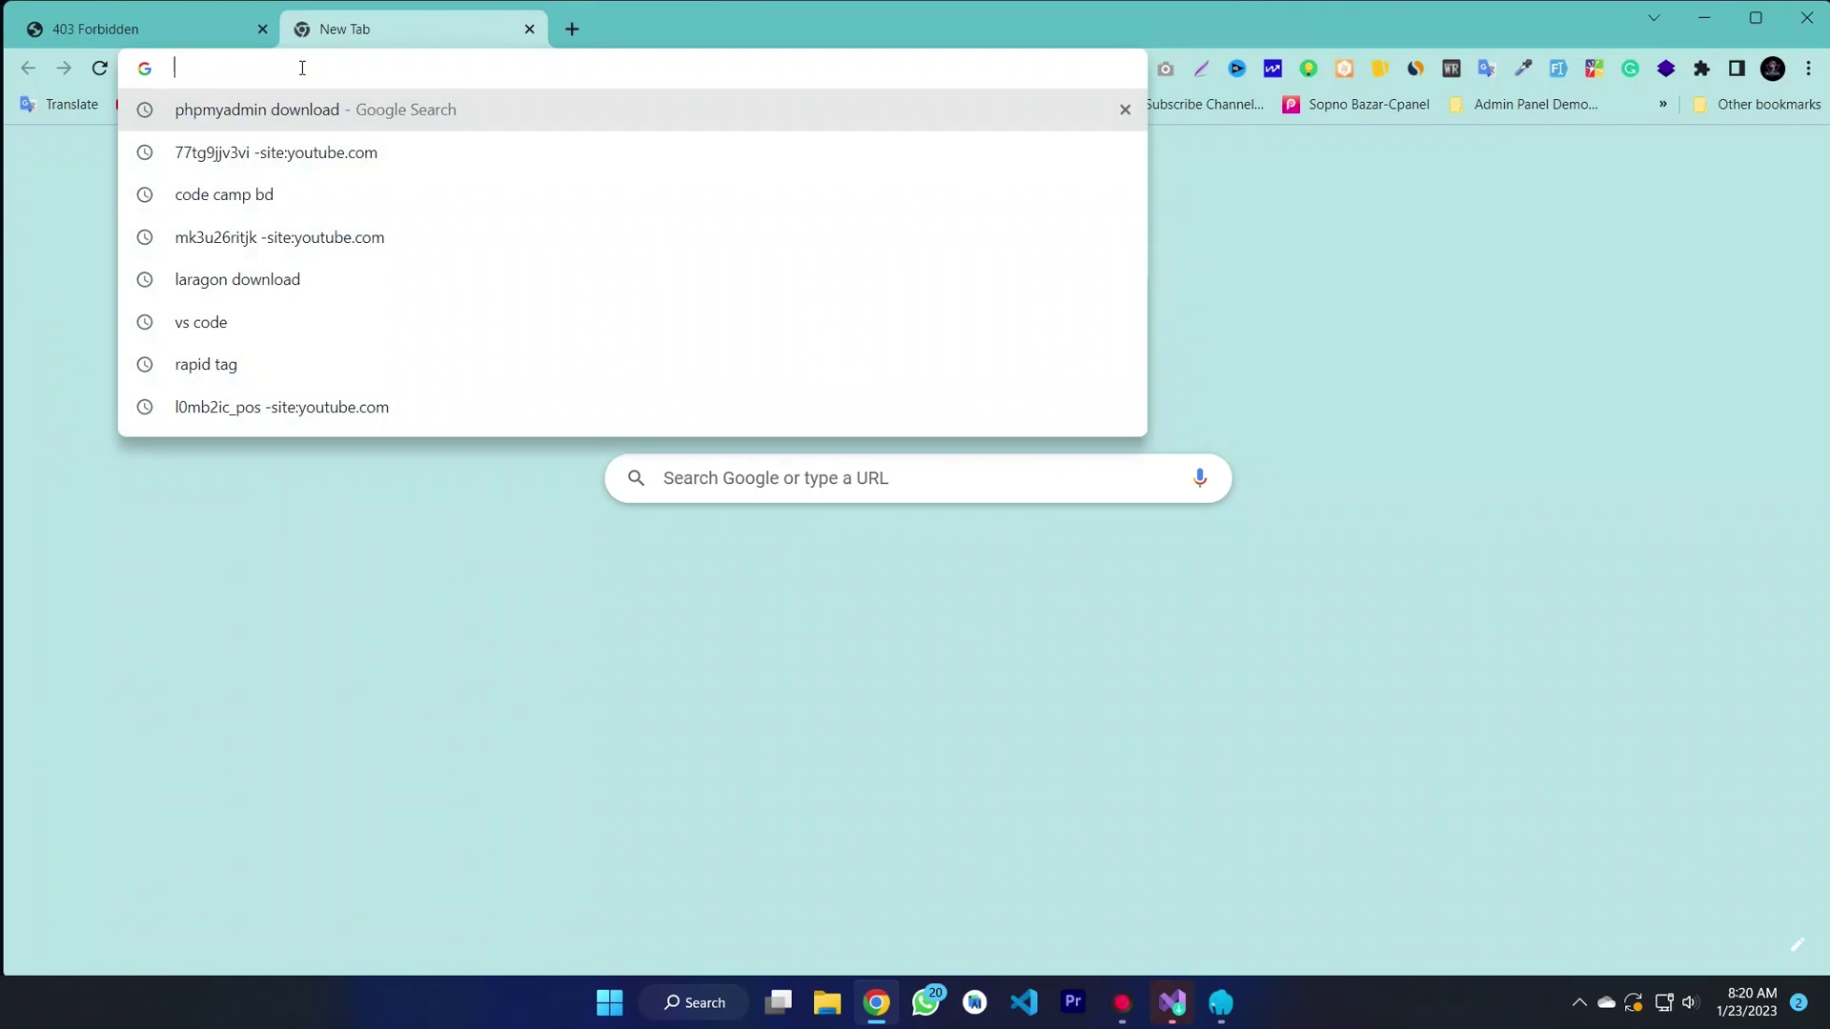
{"action": "type", "text": "php my"}
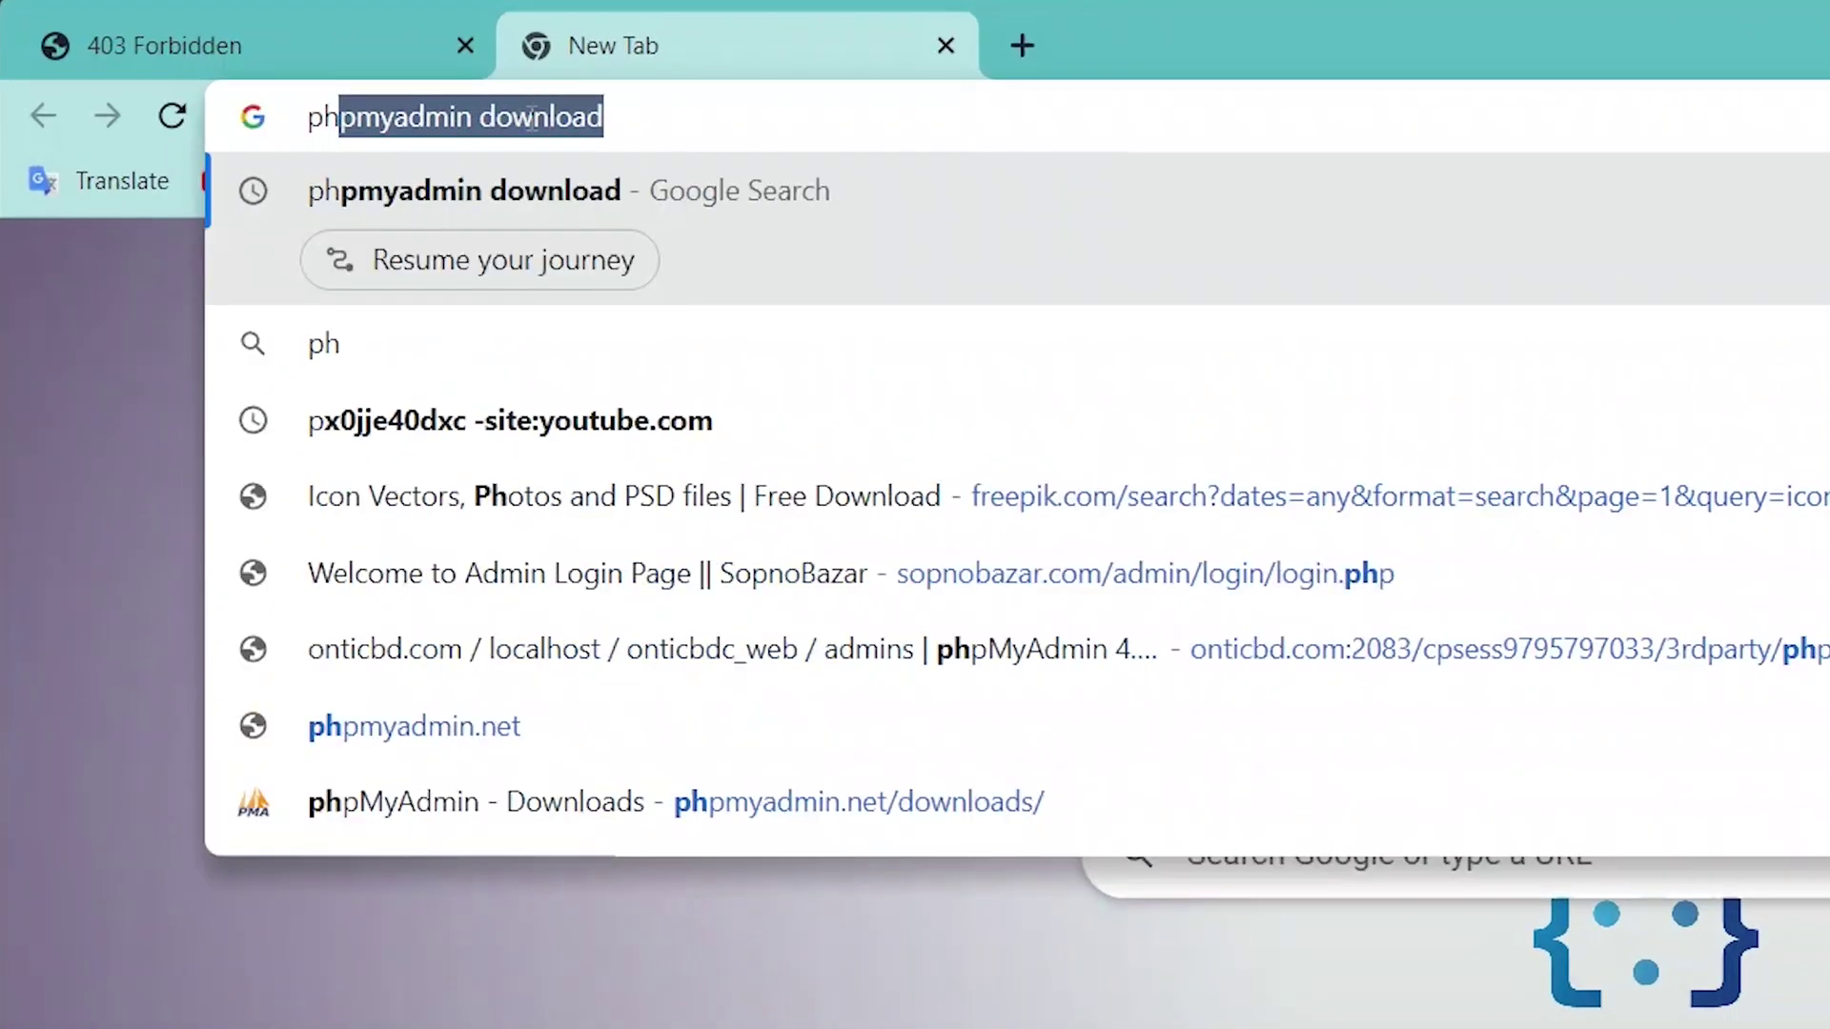
{"action": "type", "text": " admin d"}
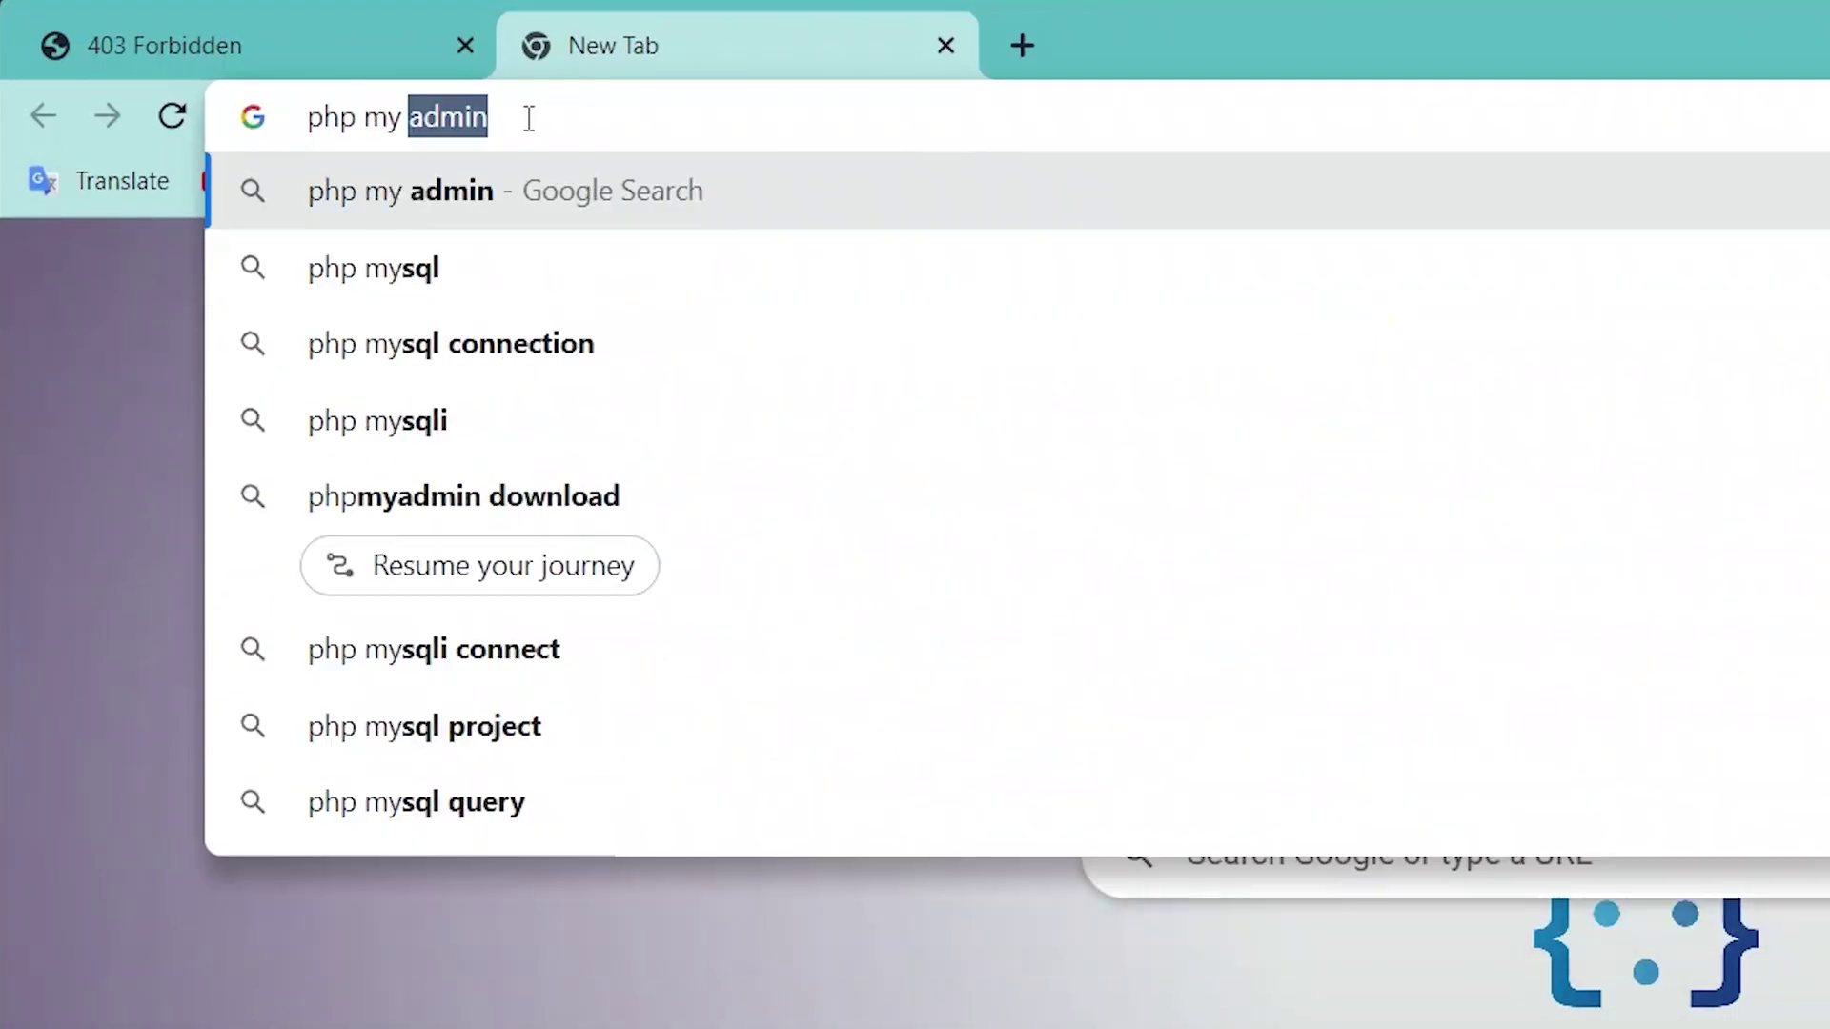
{"action": "type", "text": "ownloa"}
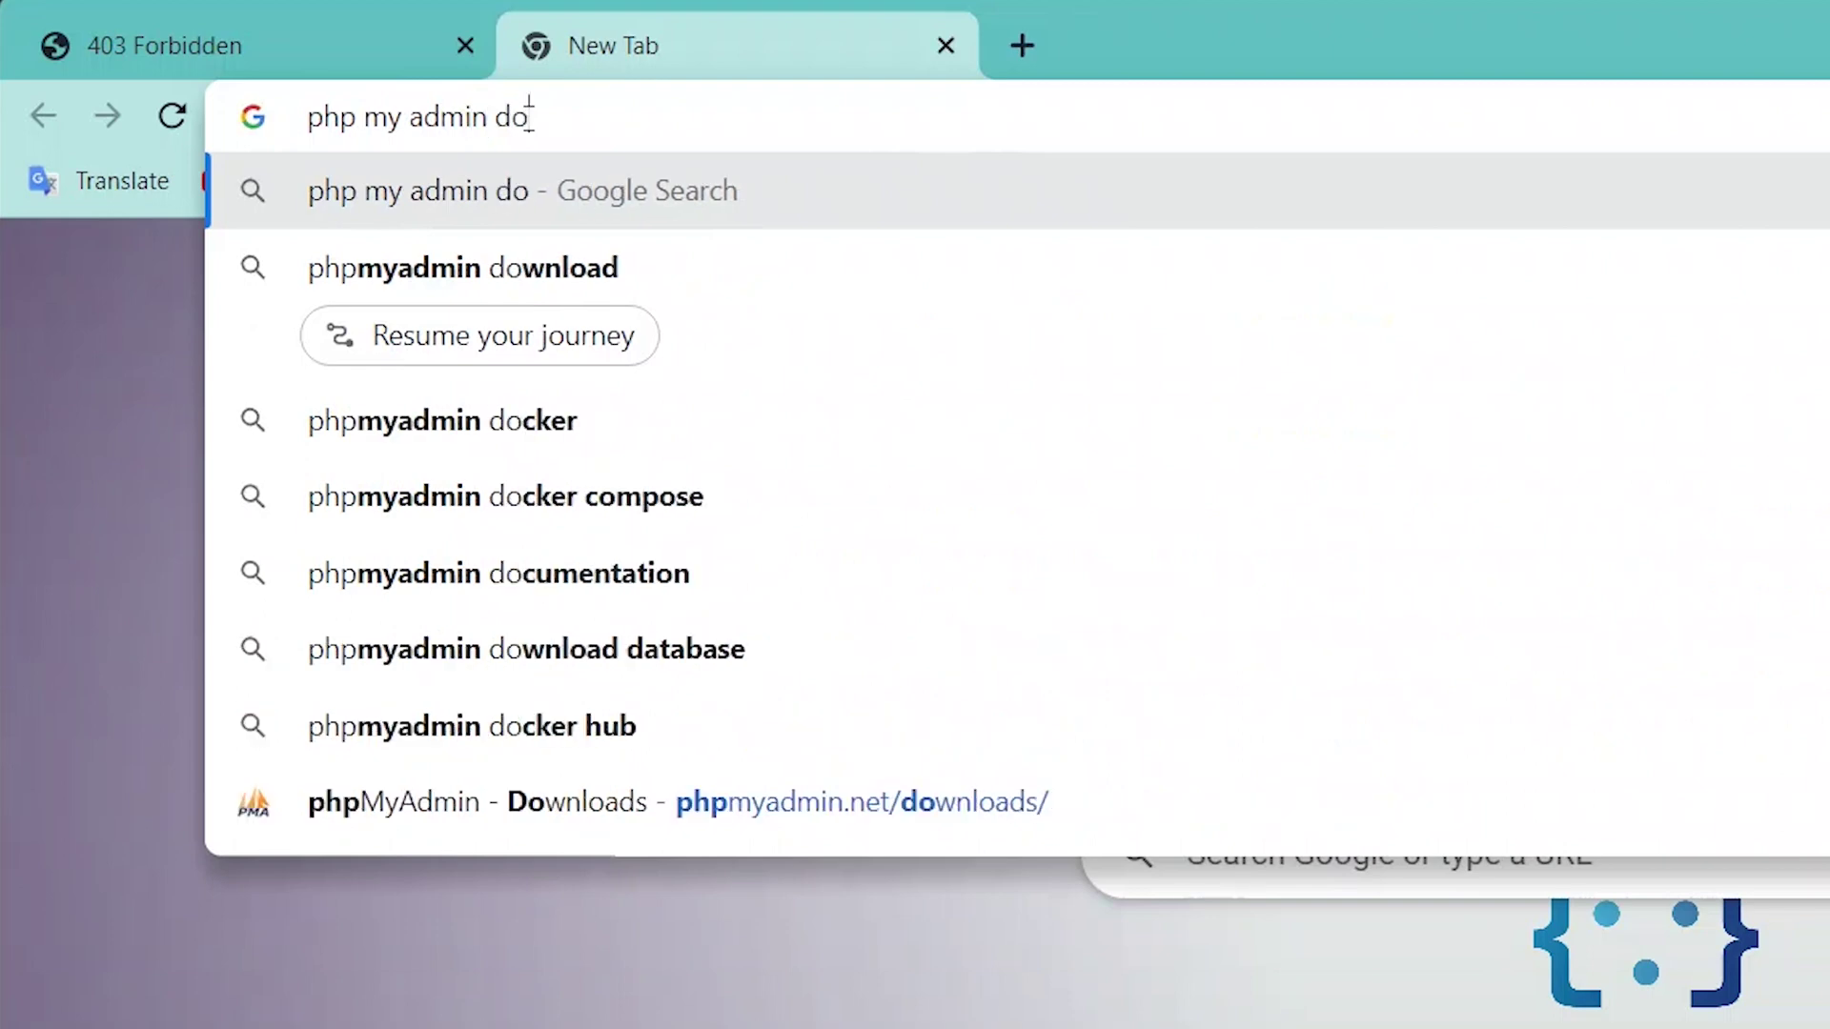
{"action": "type", "text": "d"}
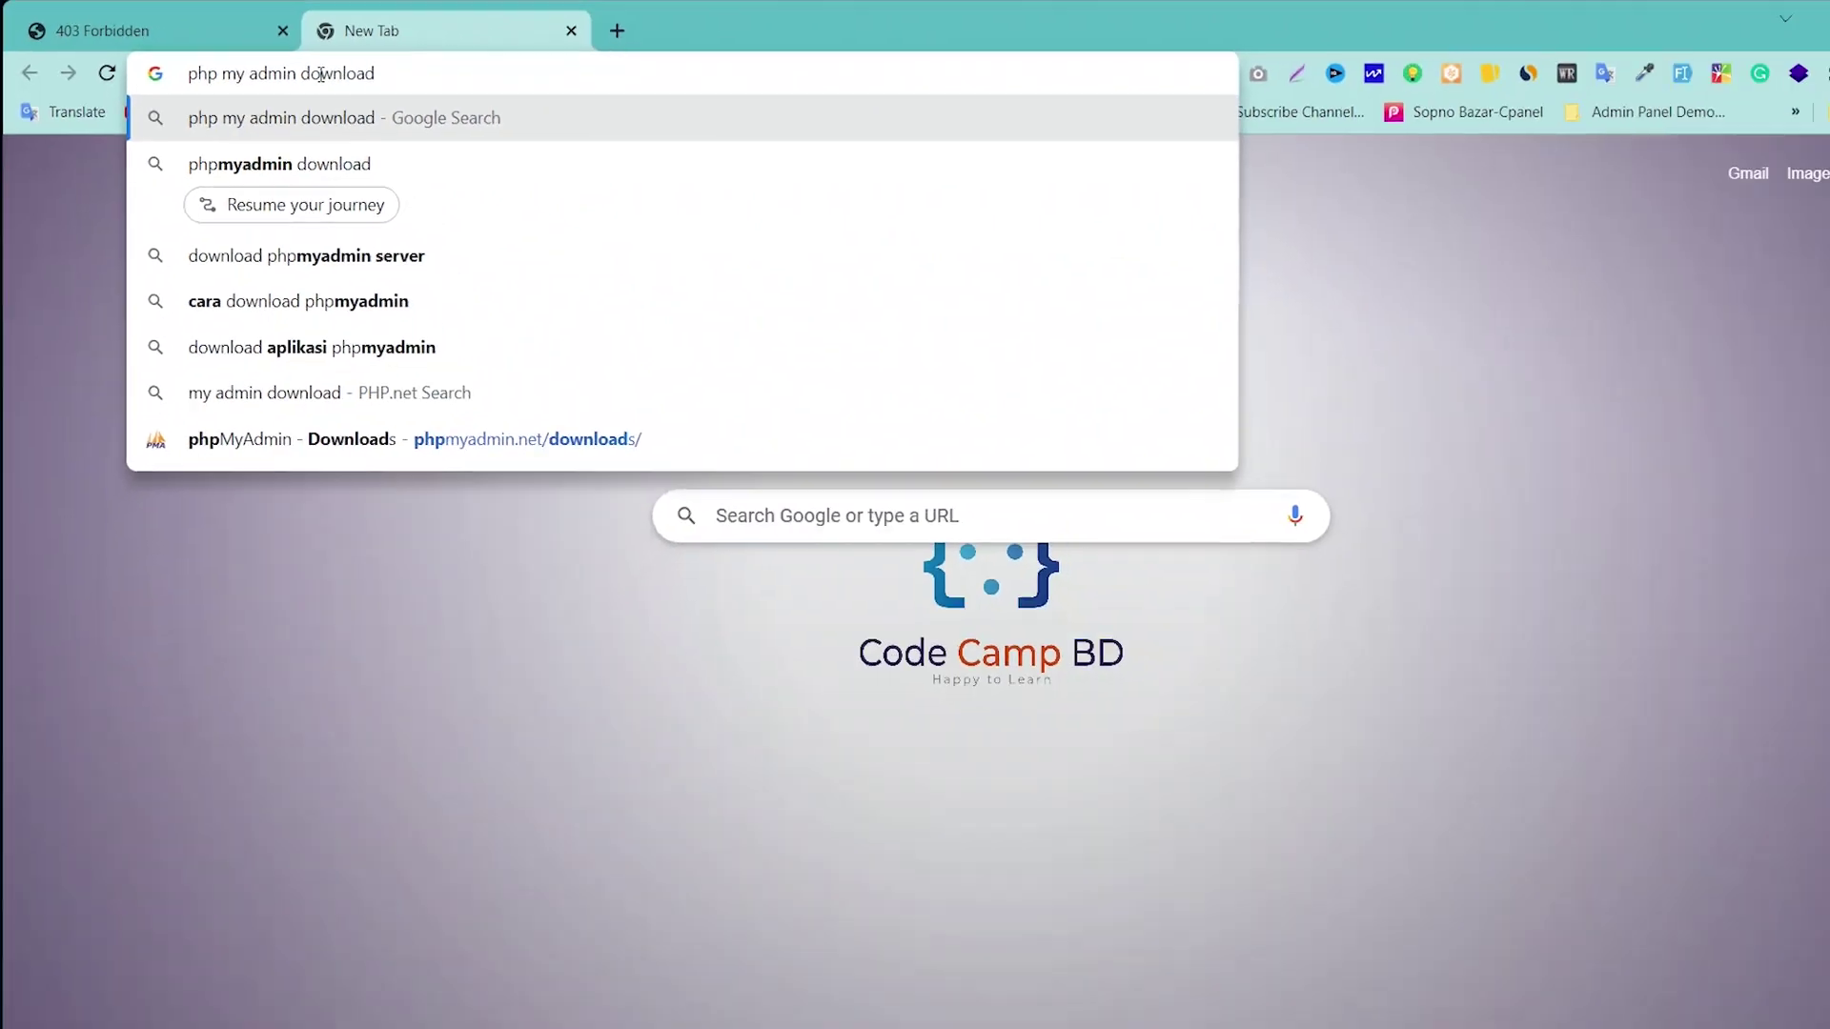
{"action": "key", "text": "Return"}
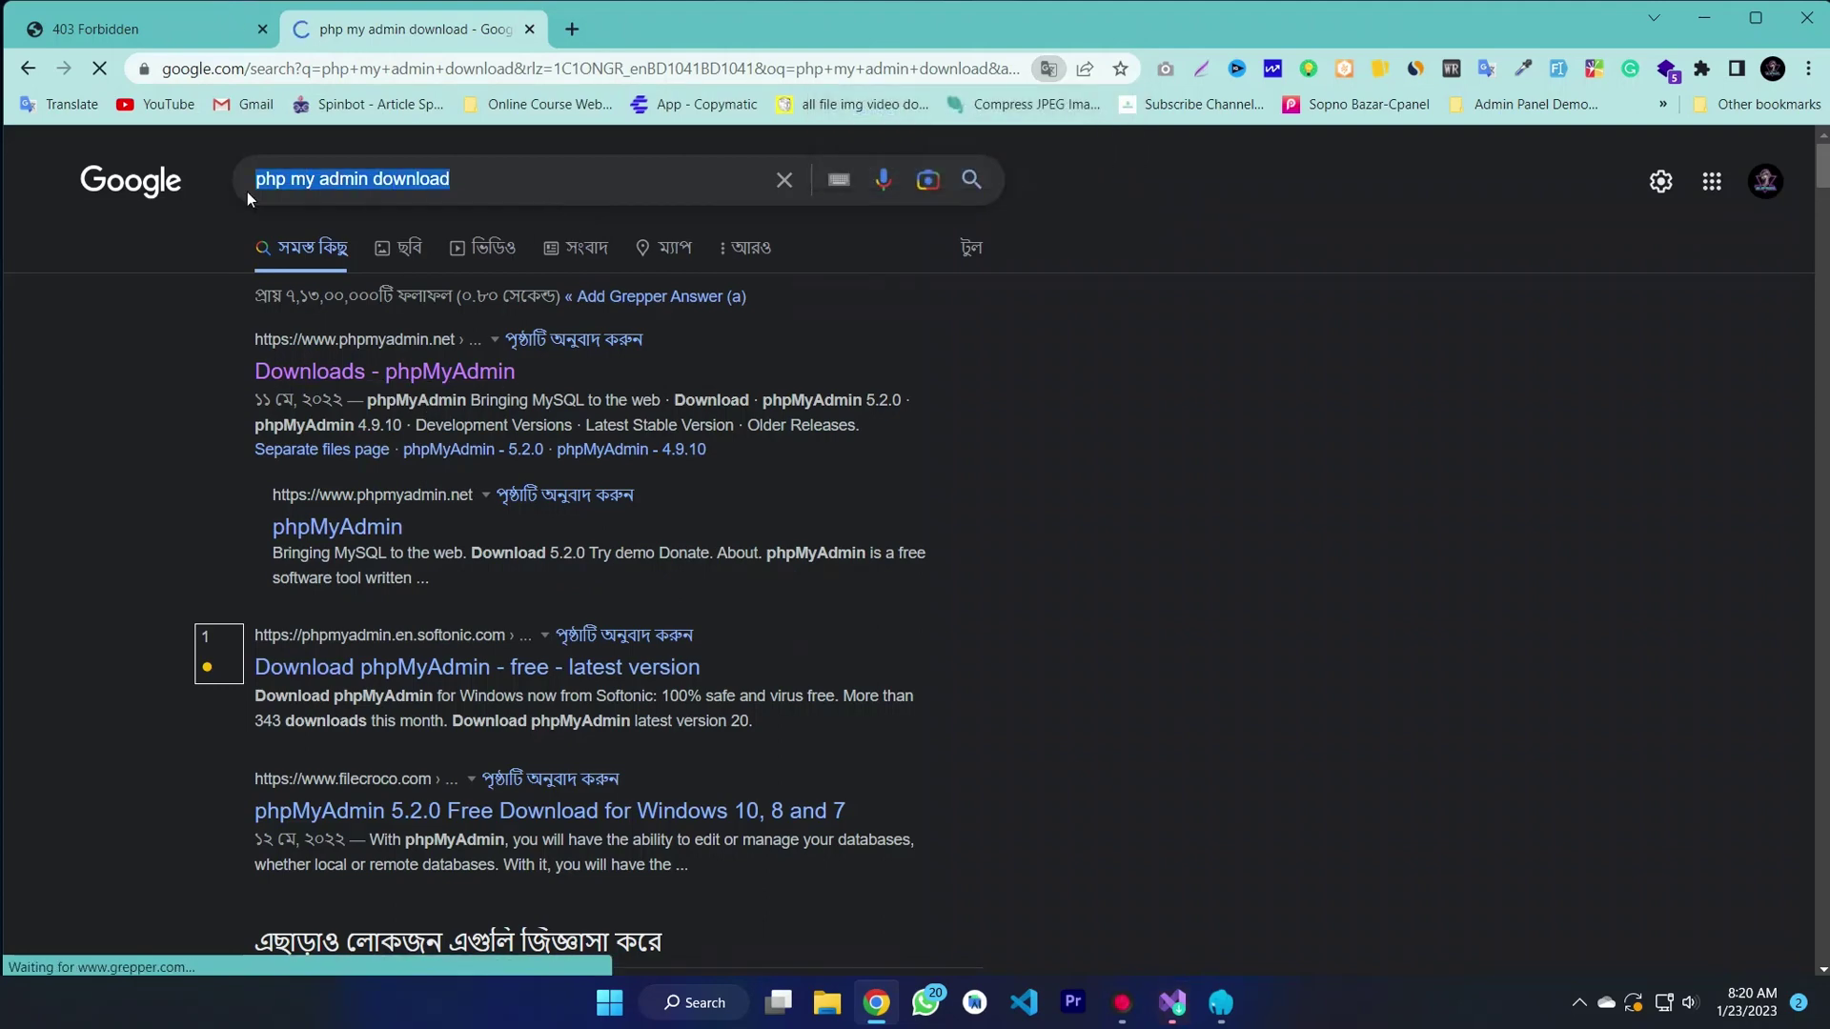
Step: Go to the official phpMyAdmin downloads page from the search results and download version 5.2.0
{"action": "left_click", "coordinate": [338, 379]}
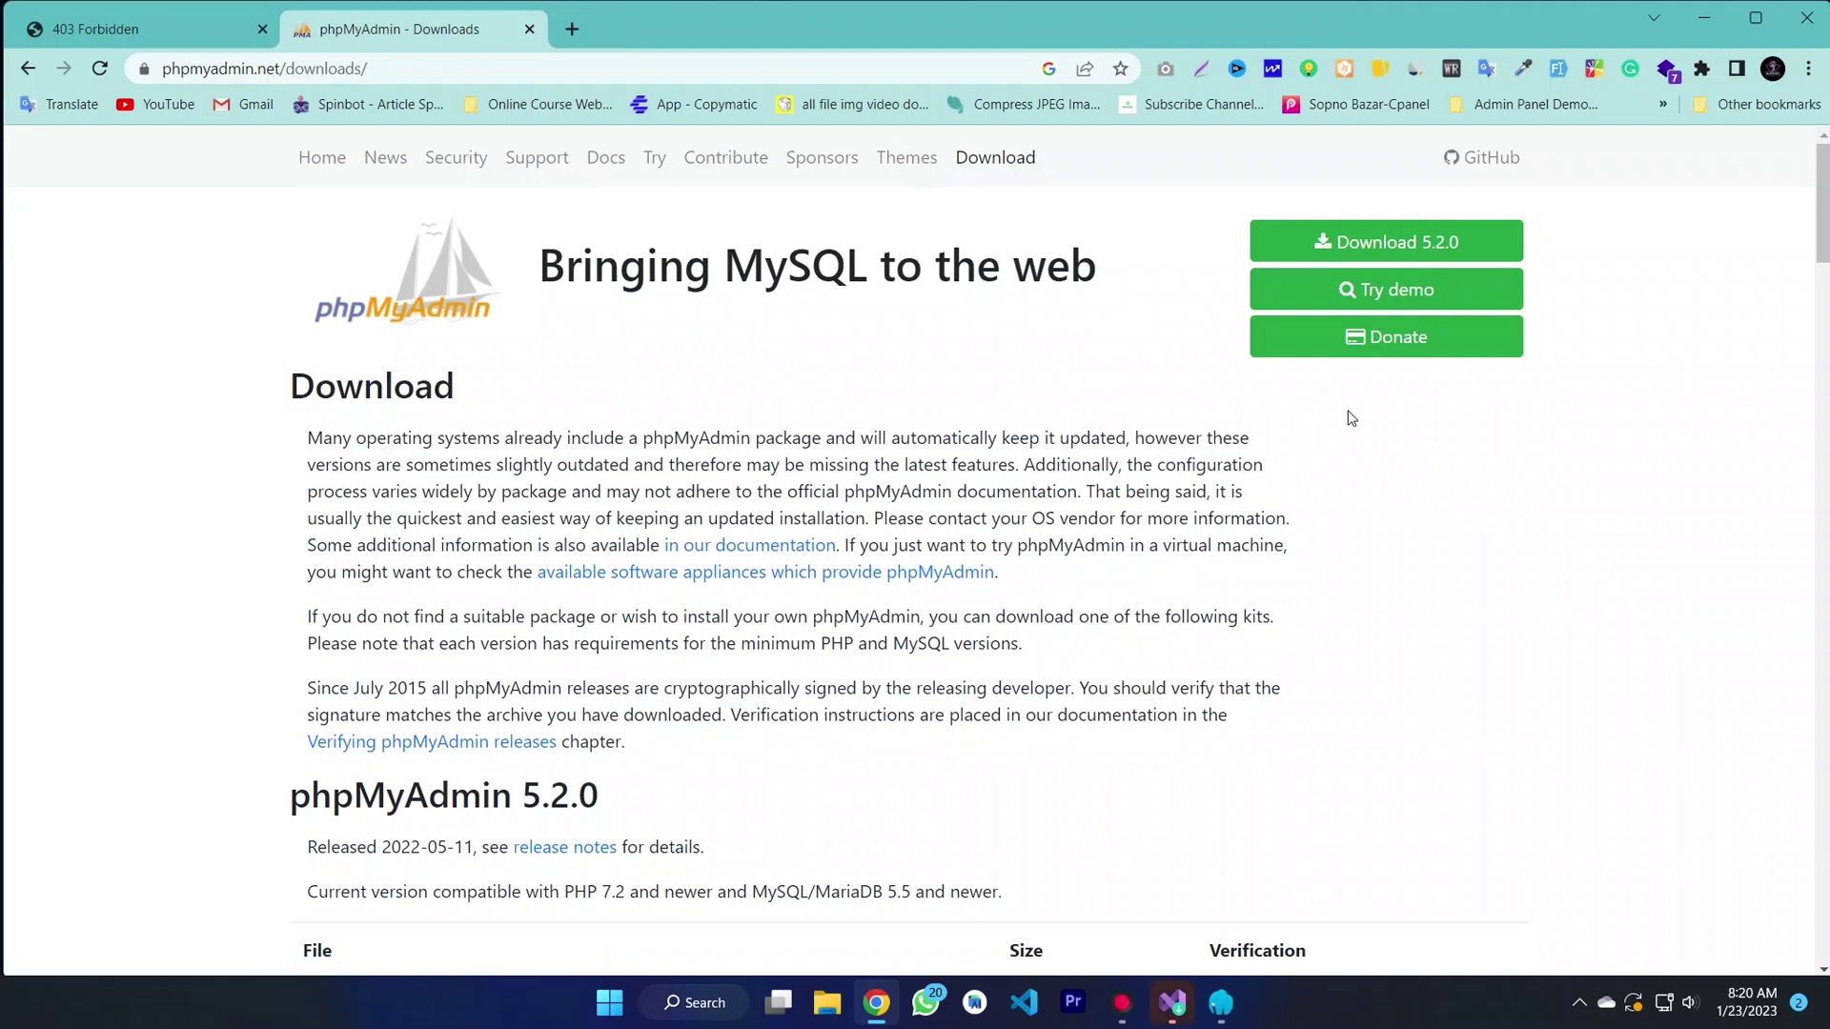
{"action": "left_click", "coordinate": [1412, 242]}
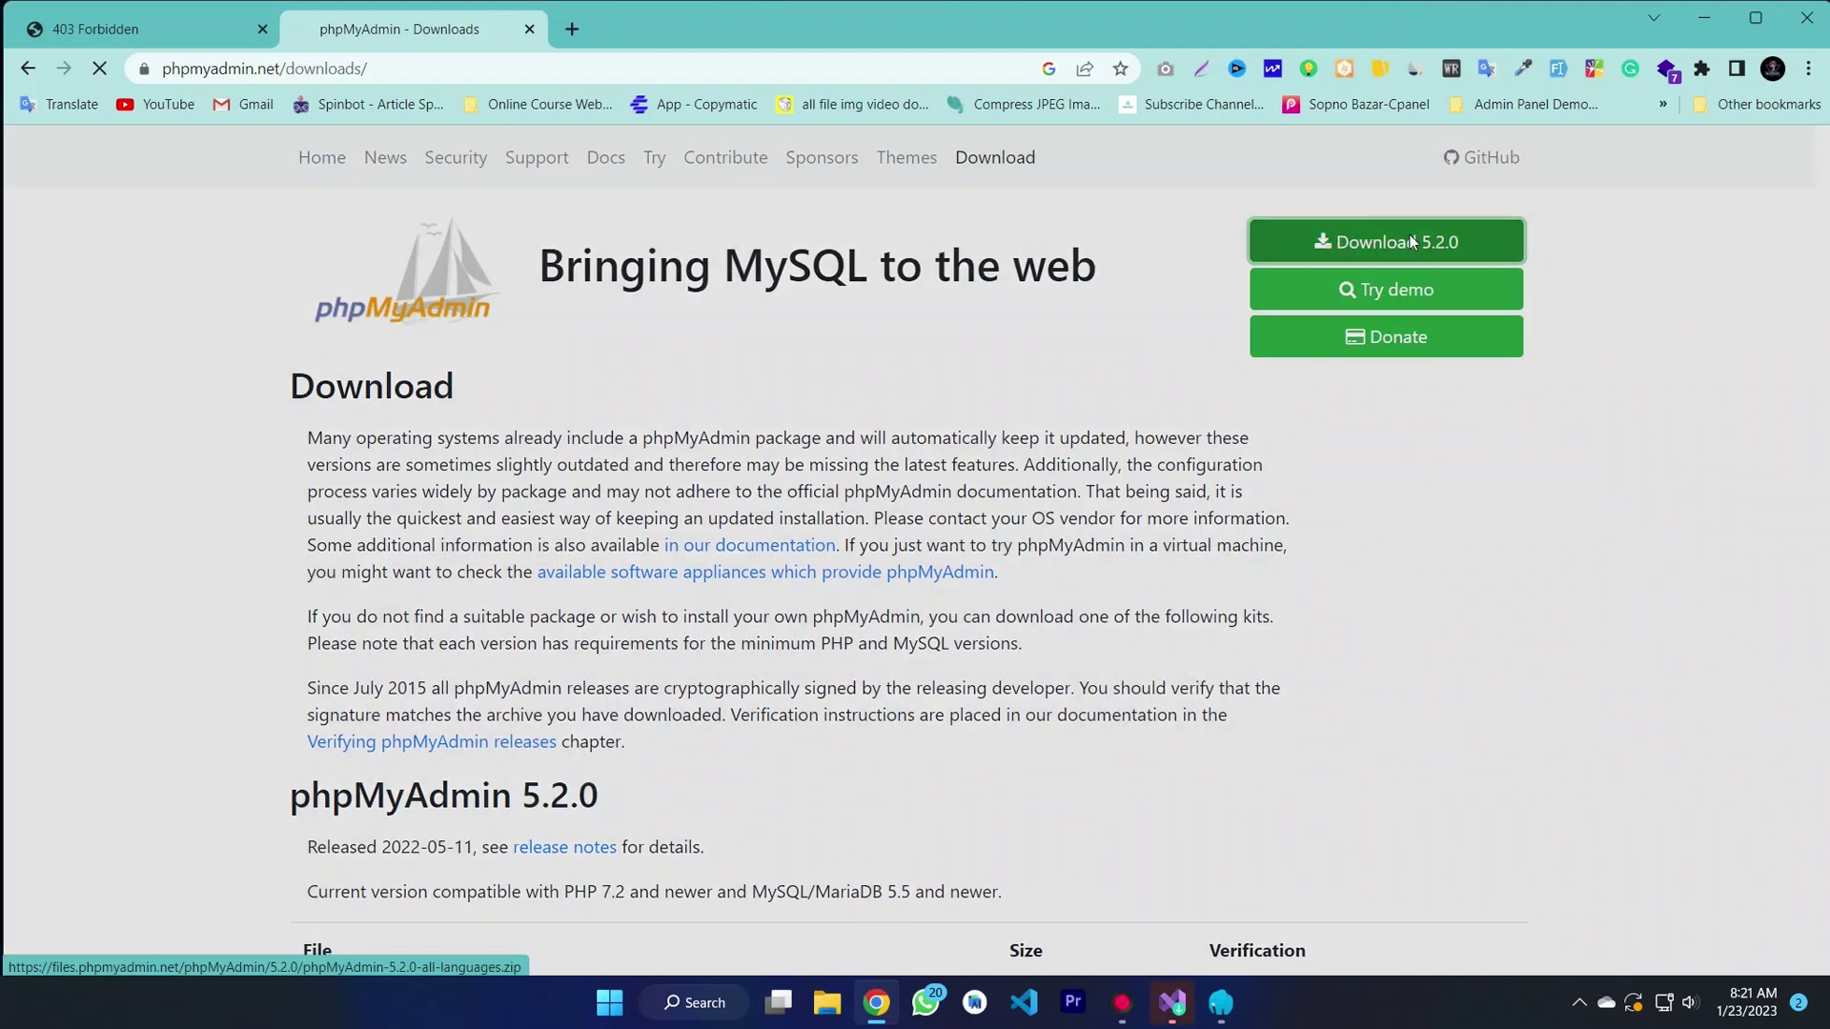
{"action": "scroll", "coordinate": [860, 784], "scroll_direction": "down", "scroll_amount": 2}
{"action": "scroll", "coordinate": [860, 783], "scroll_direction": "up", "scroll_amount": 1}
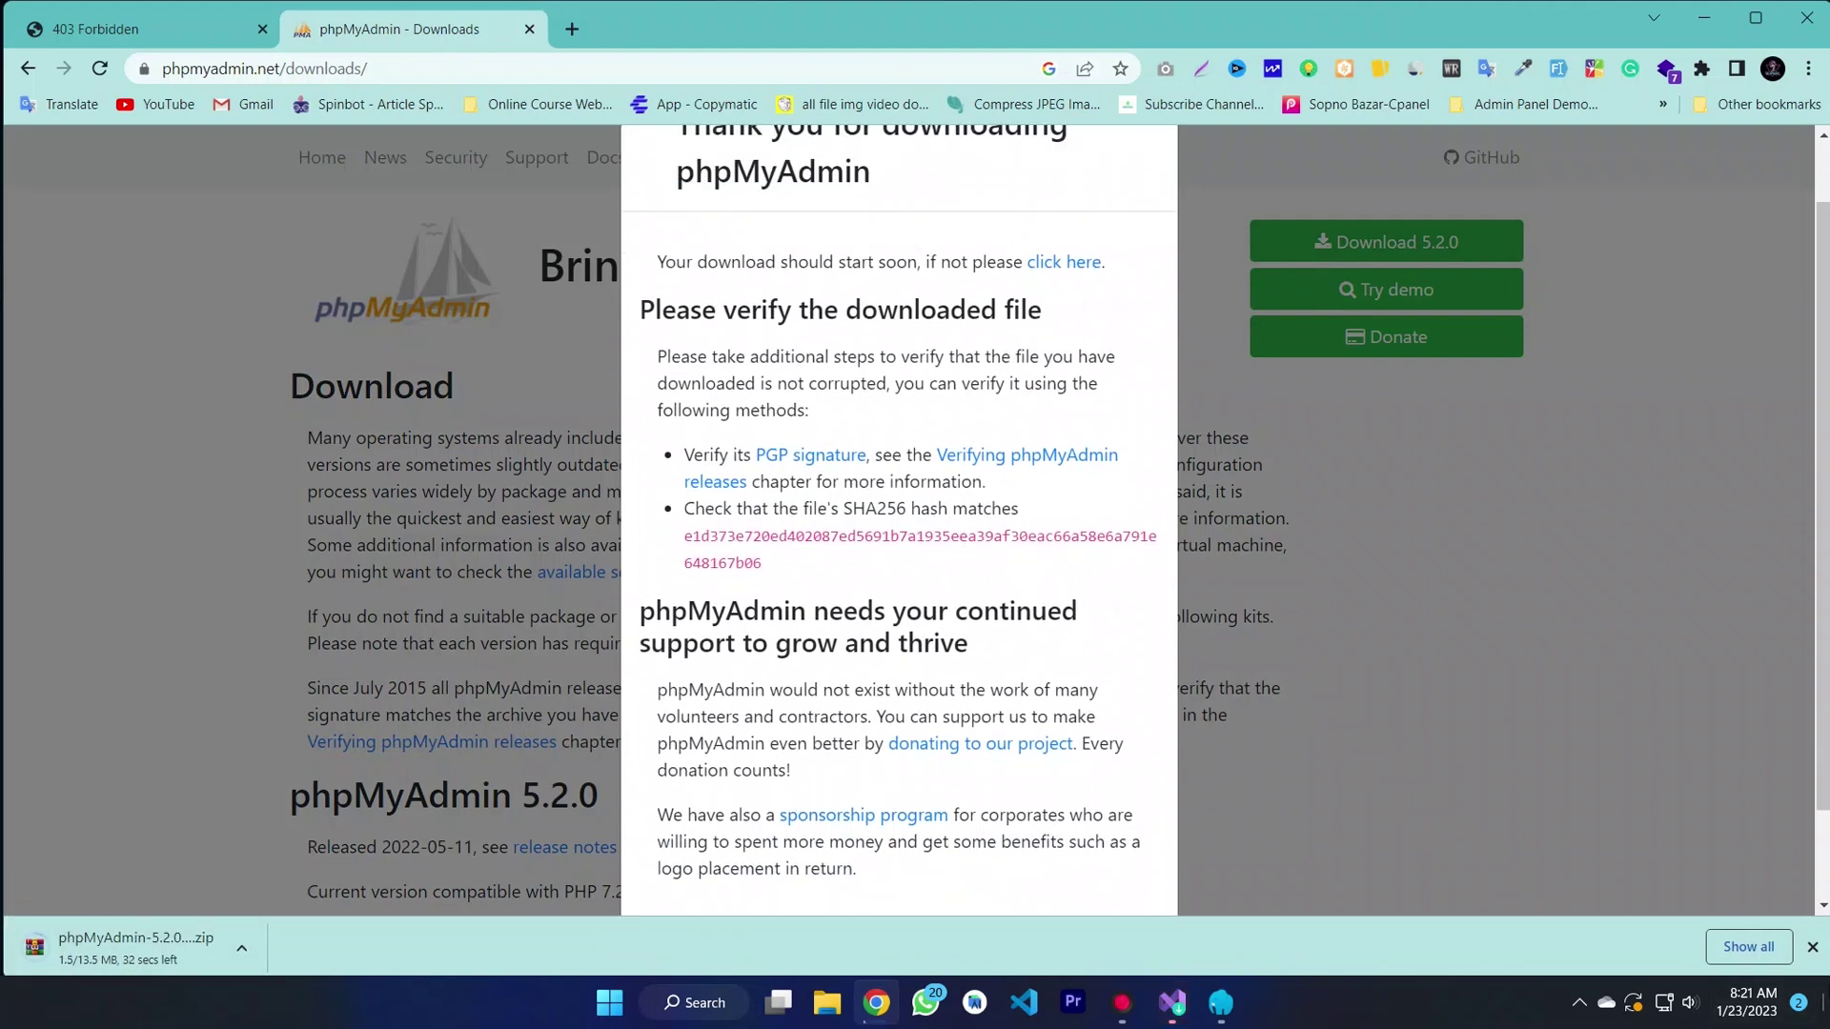
Step: Open the downloaded phpMyAdmin-5.2.0-all-languages.zip from its folder in WinRAR, then minimize the other windows and reposition the archive window
{"action": "left_click", "coordinate": [1748, 946]}
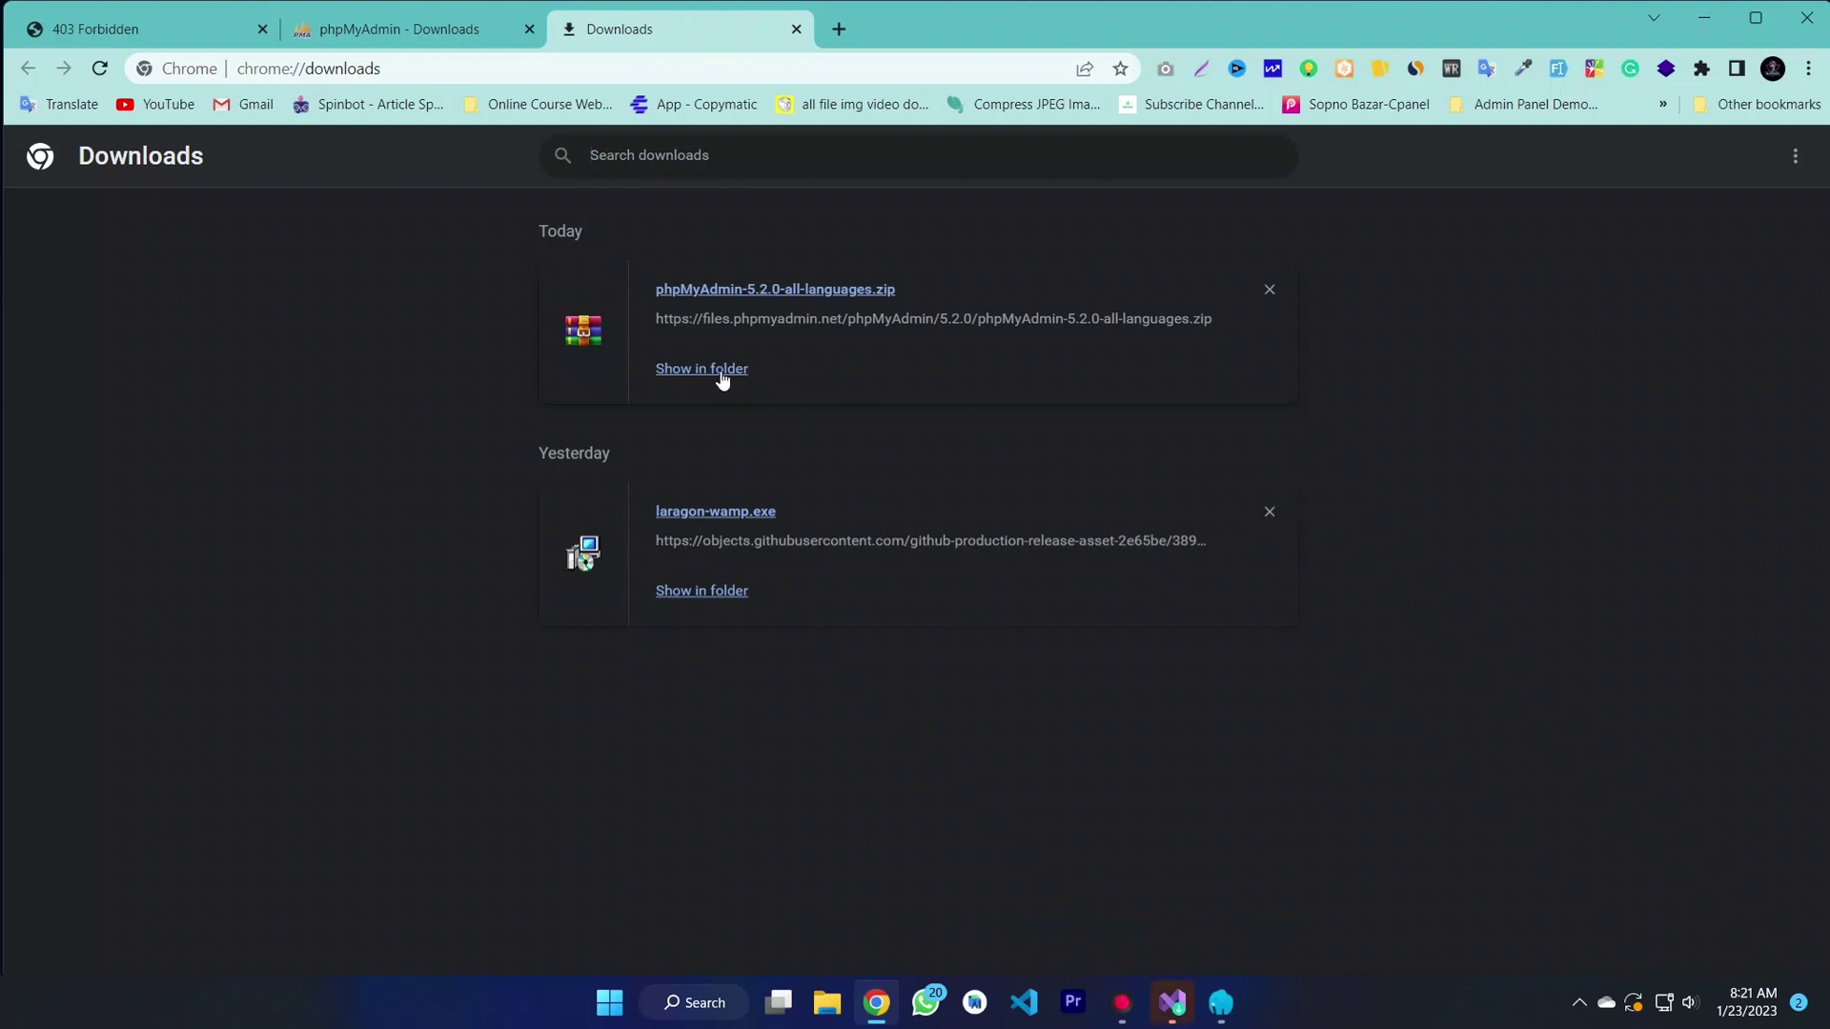
{"action": "left_click", "coordinate": [722, 378]}
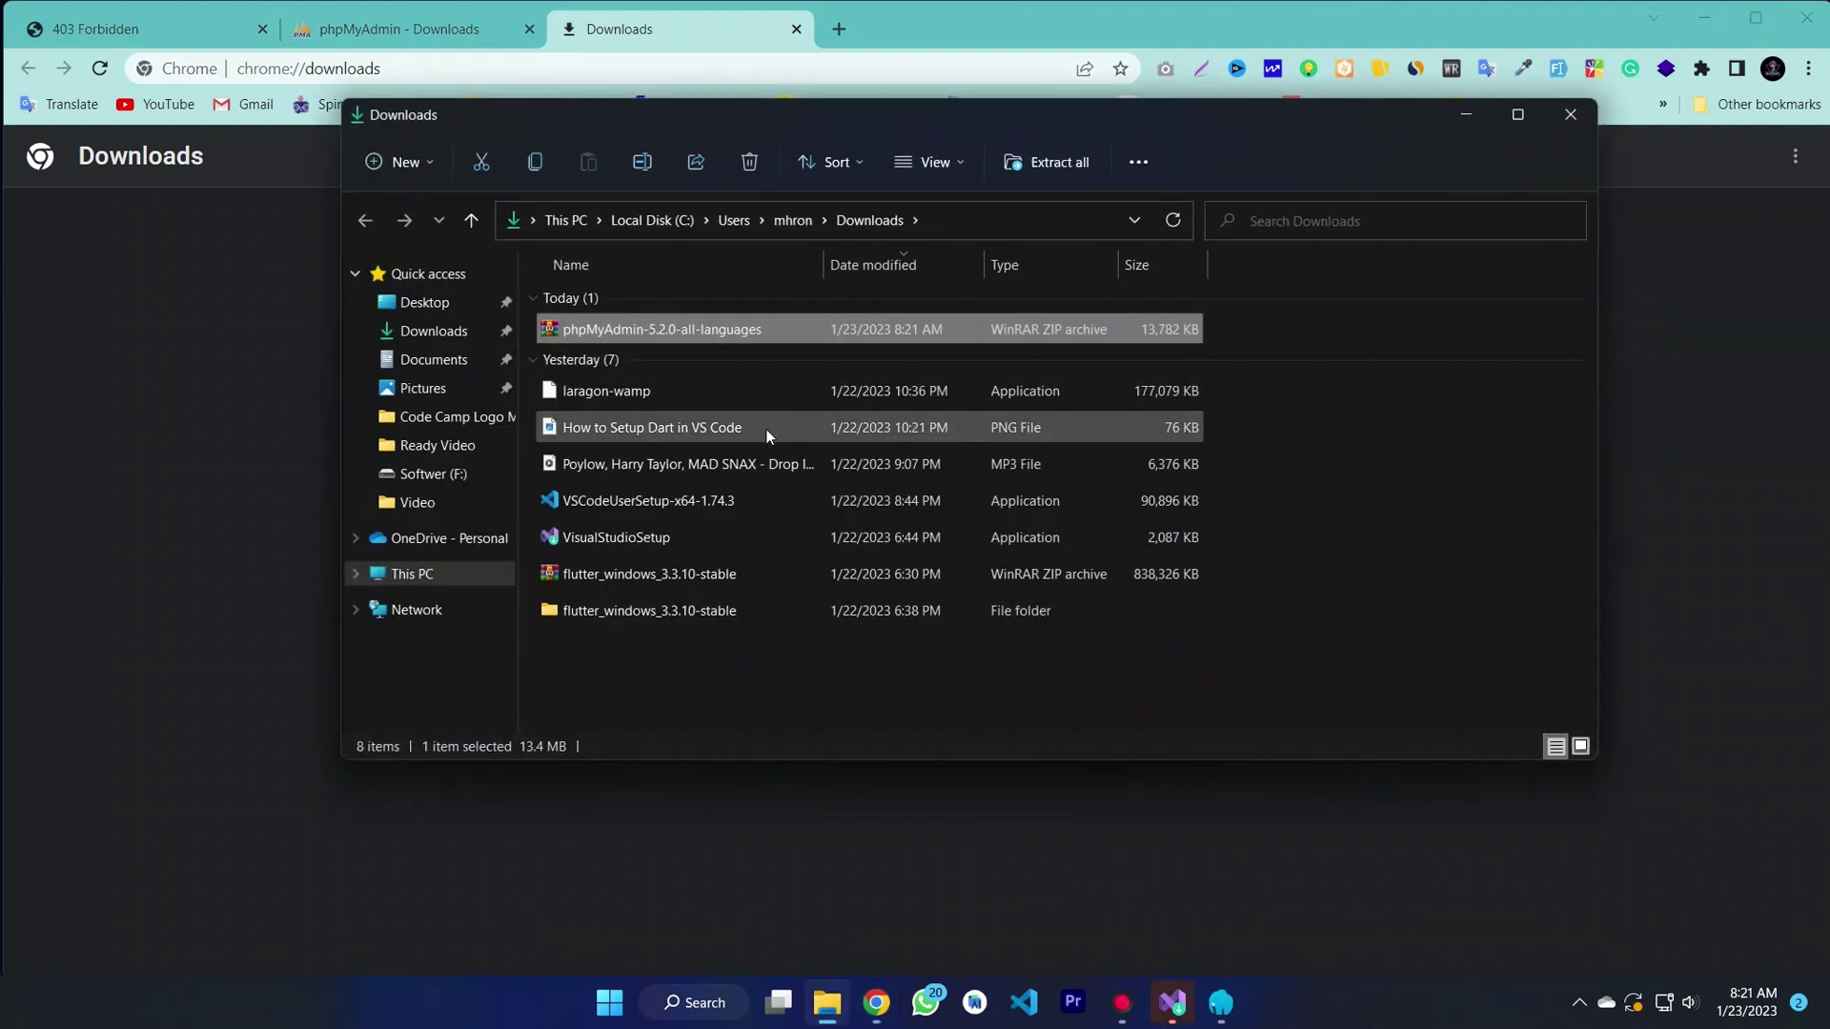
{"action": "double_click", "coordinate": [684, 328]}
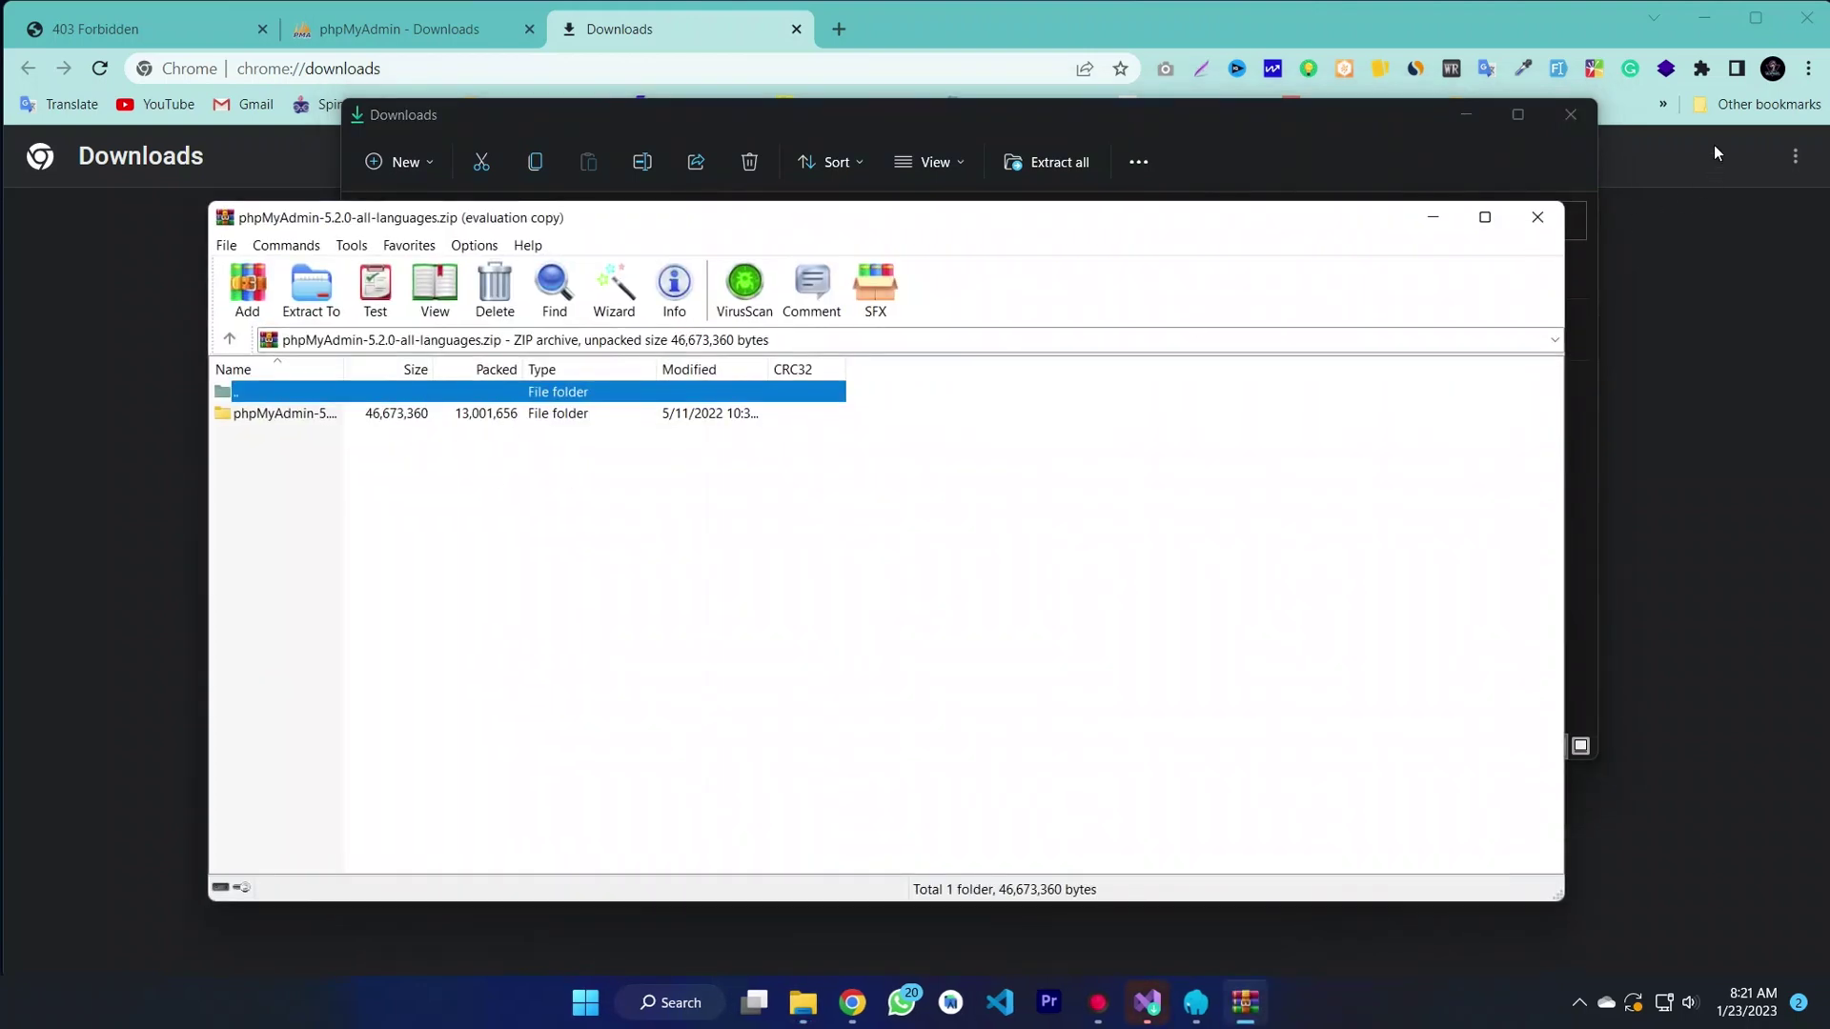
{"action": "left_click", "coordinate": [1706, 21]}
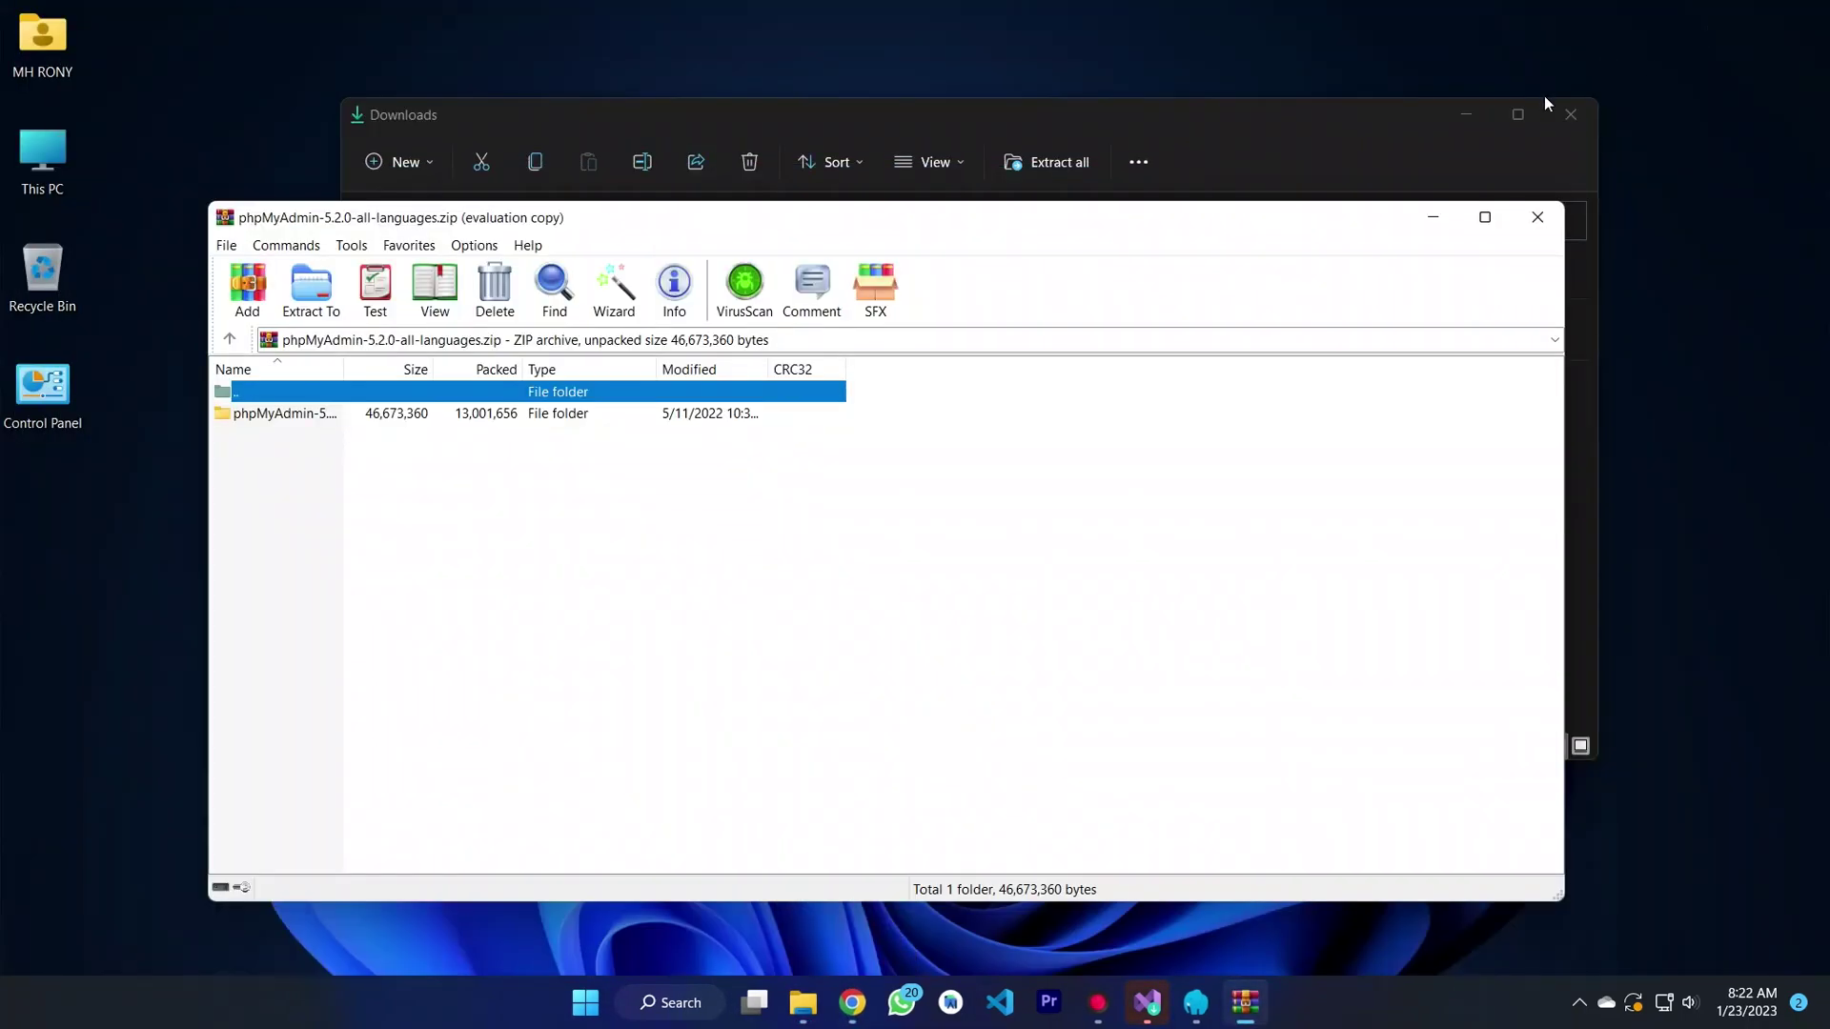
{"action": "left_click", "coordinate": [1480, 117]}
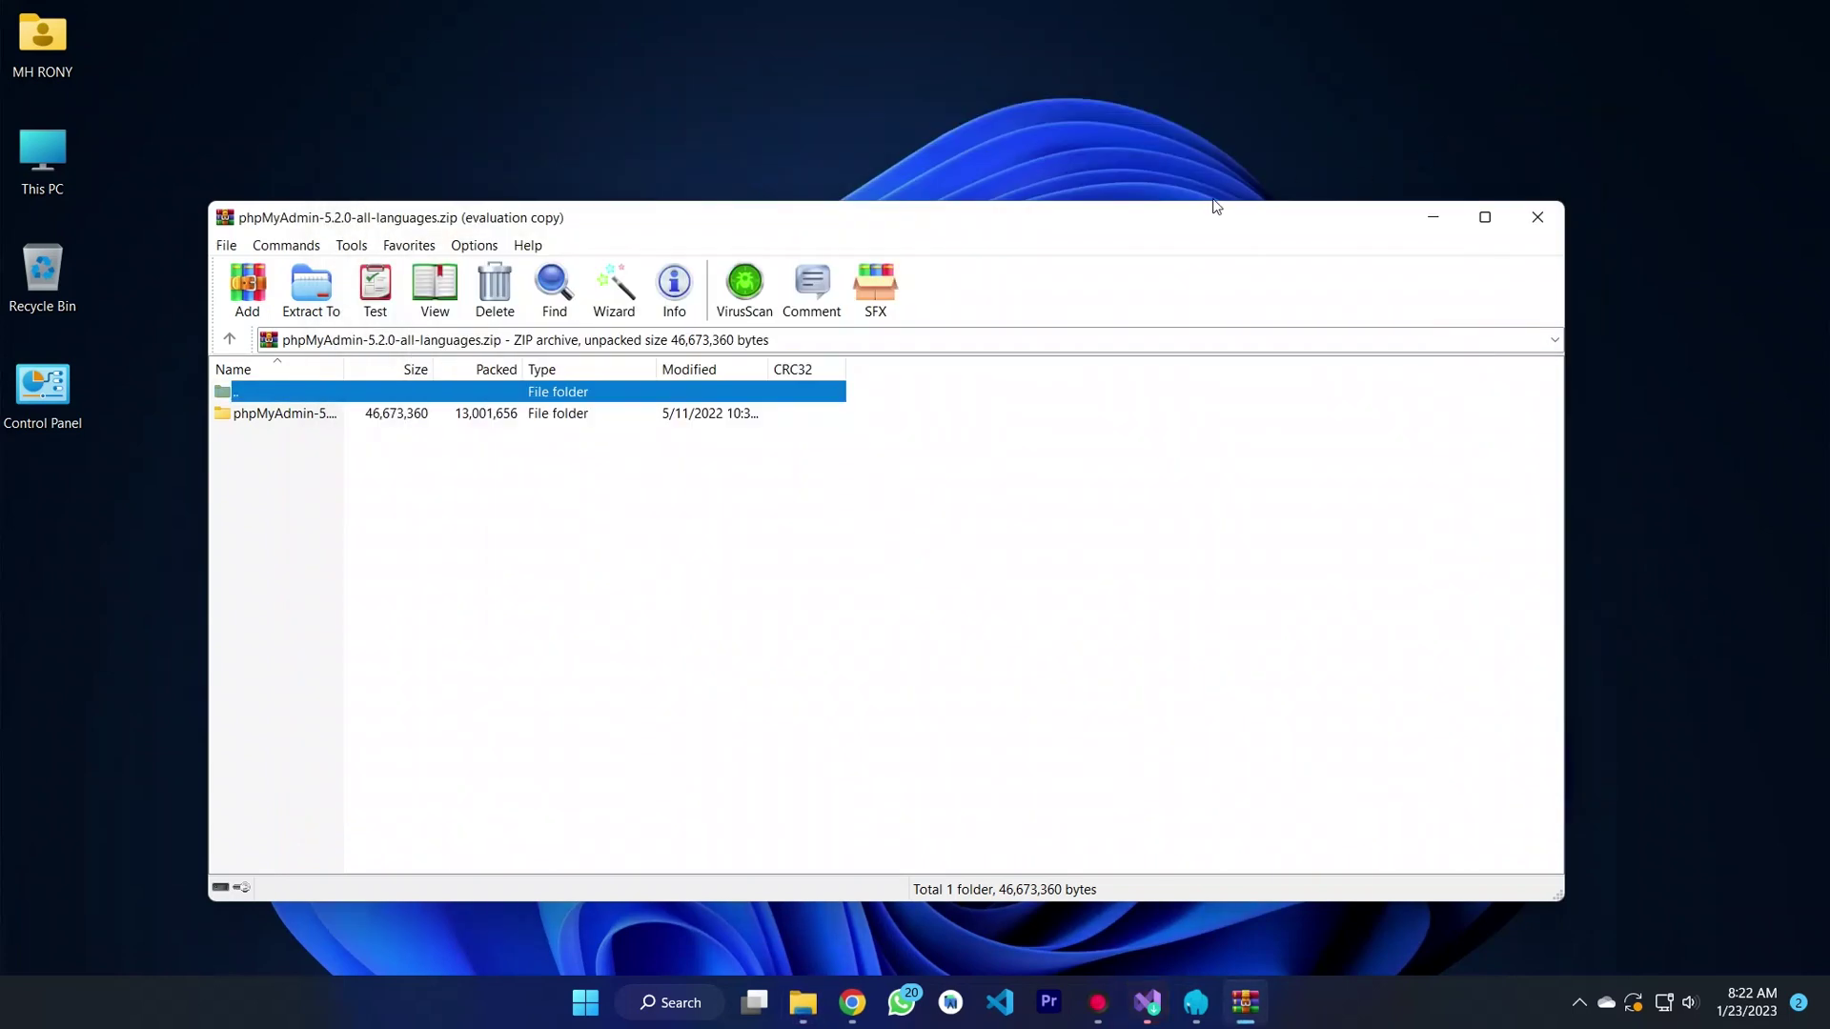
{"action": "left_click_drag", "start_coordinate": [1120, 229], "coordinate": [1190, 159]}
Step: Open the C: > laragon > etc > apps folder in a new File Explorer window
{"action": "double_click", "coordinate": [42, 157]}
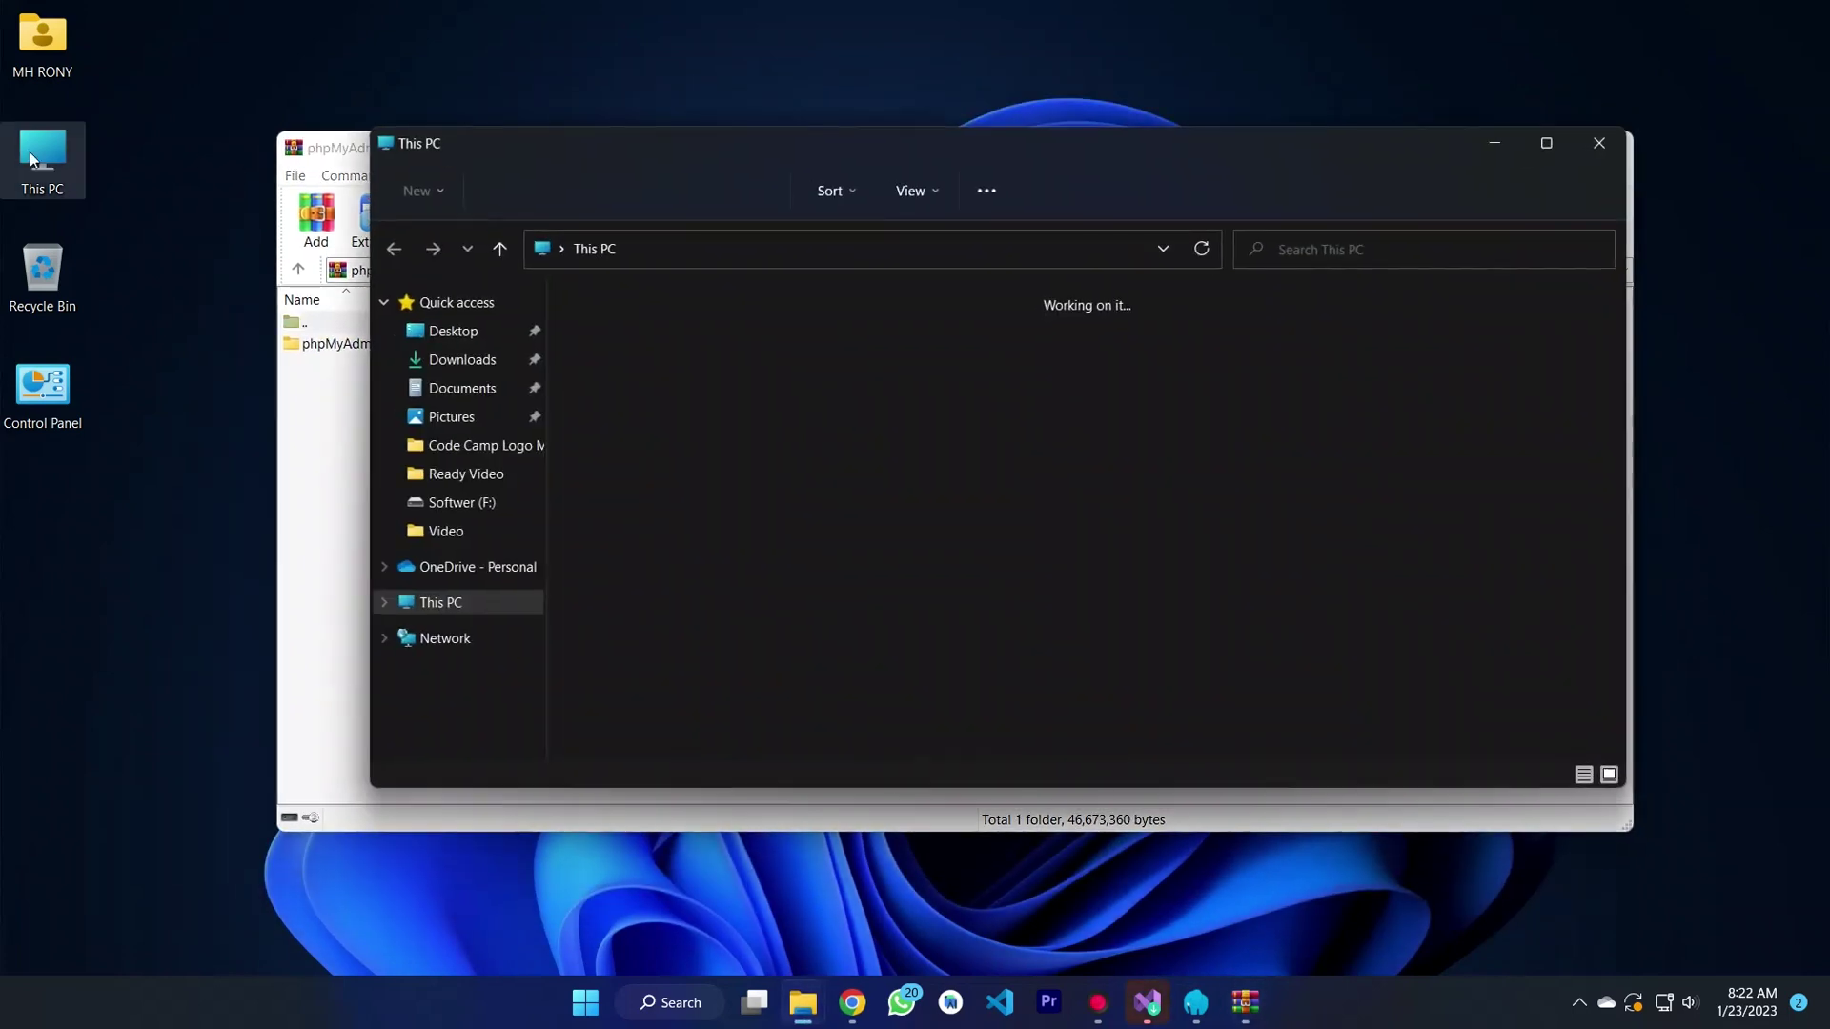
{"action": "left_click_drag", "start_coordinate": [979, 145], "coordinate": [1029, 240]}
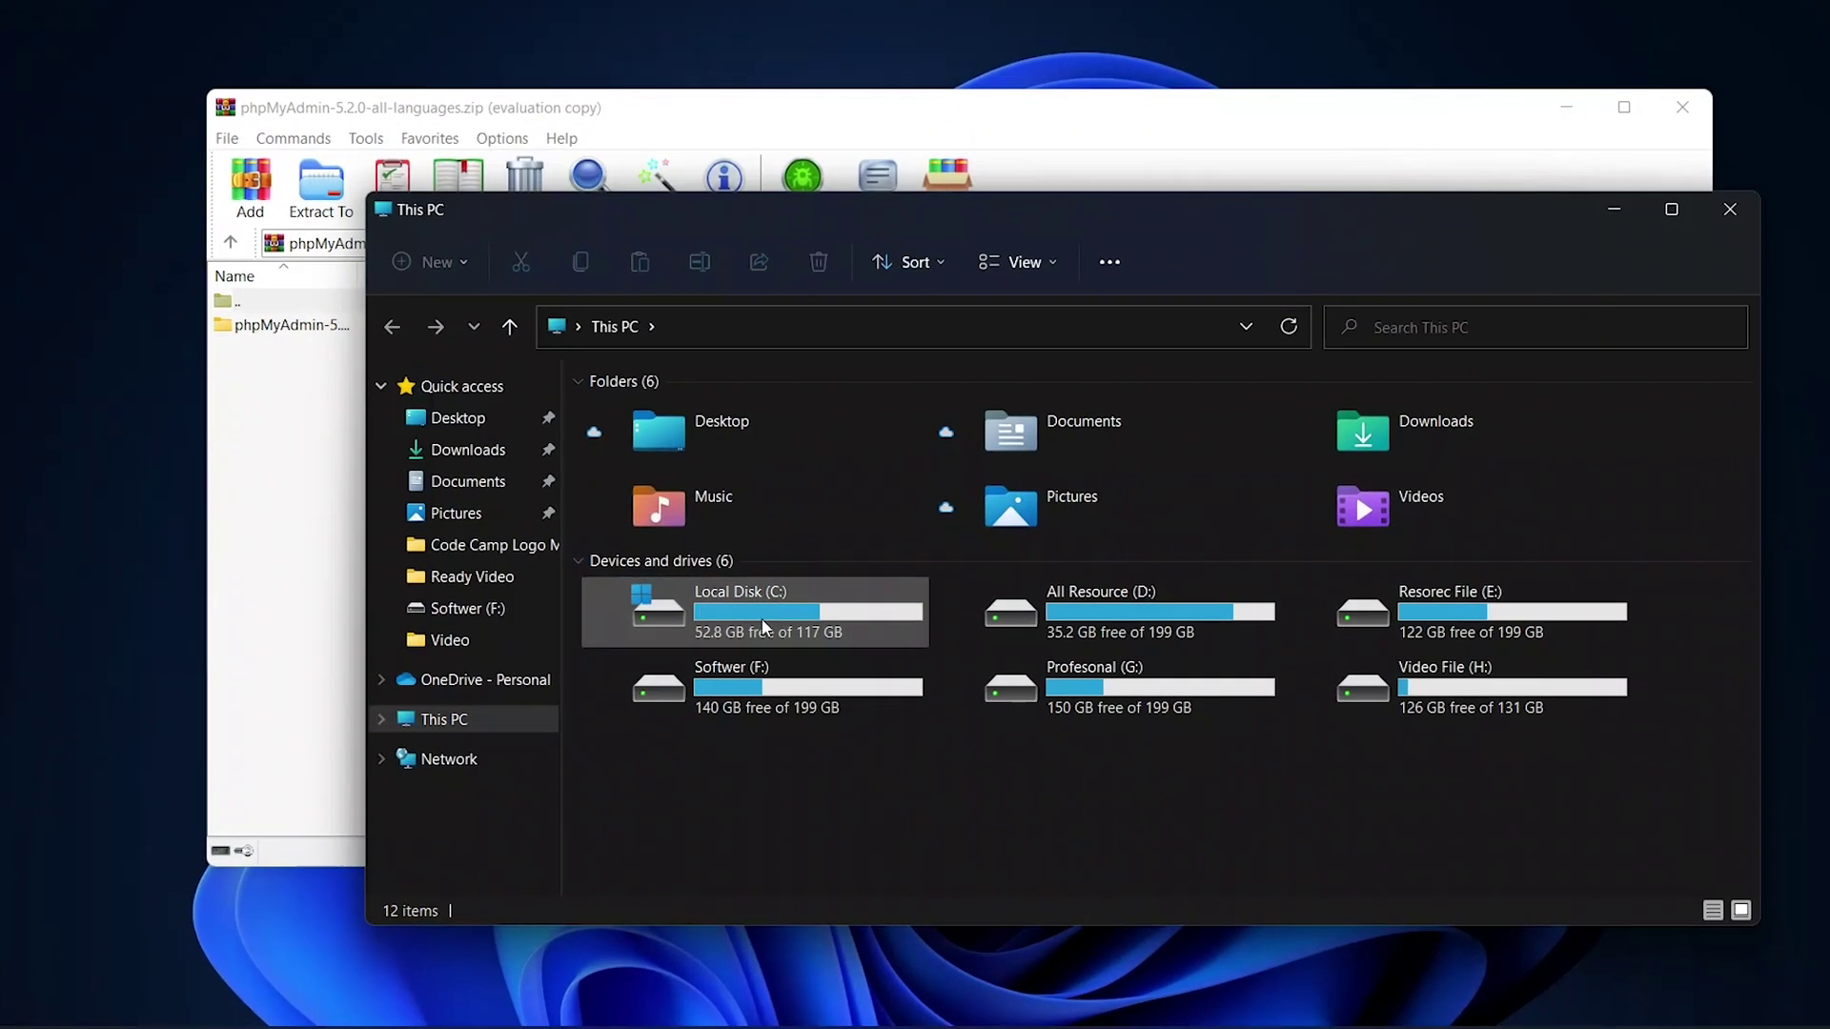
{"action": "double_click", "coordinate": [764, 626]}
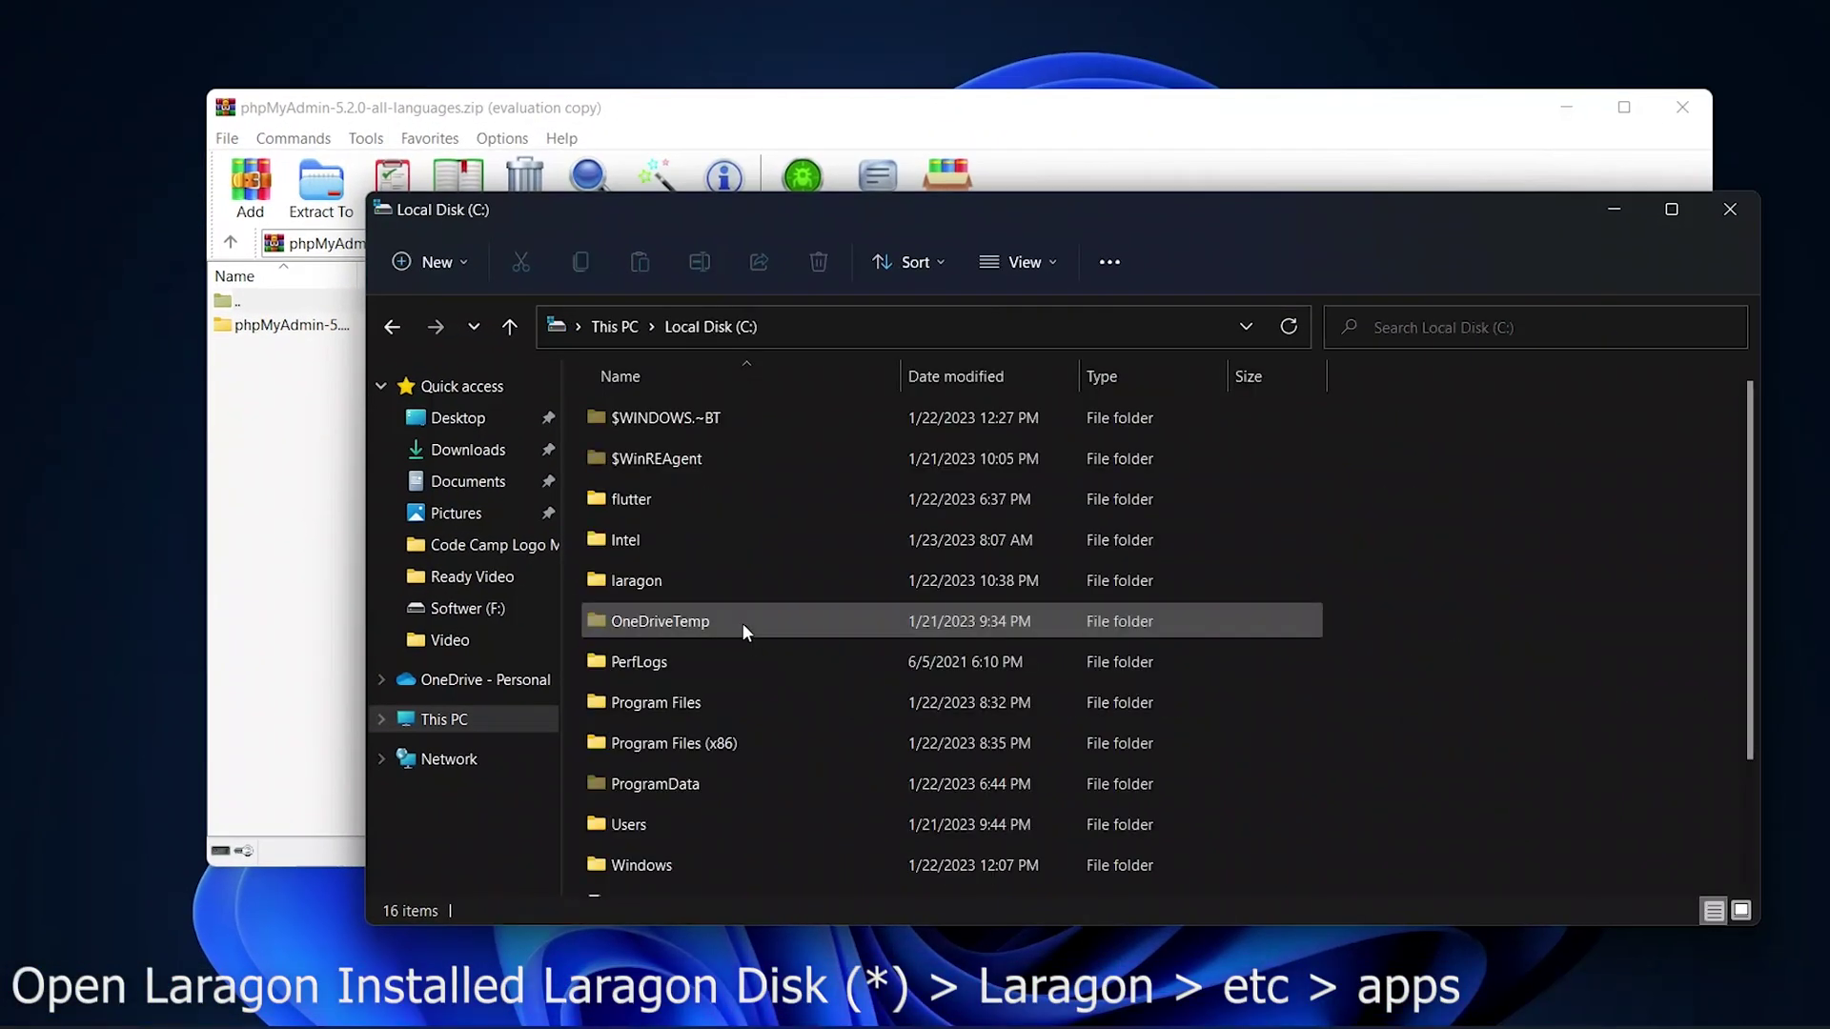
{"action": "scroll", "coordinate": [726, 749], "scroll_direction": "down", "scroll_amount": 1}
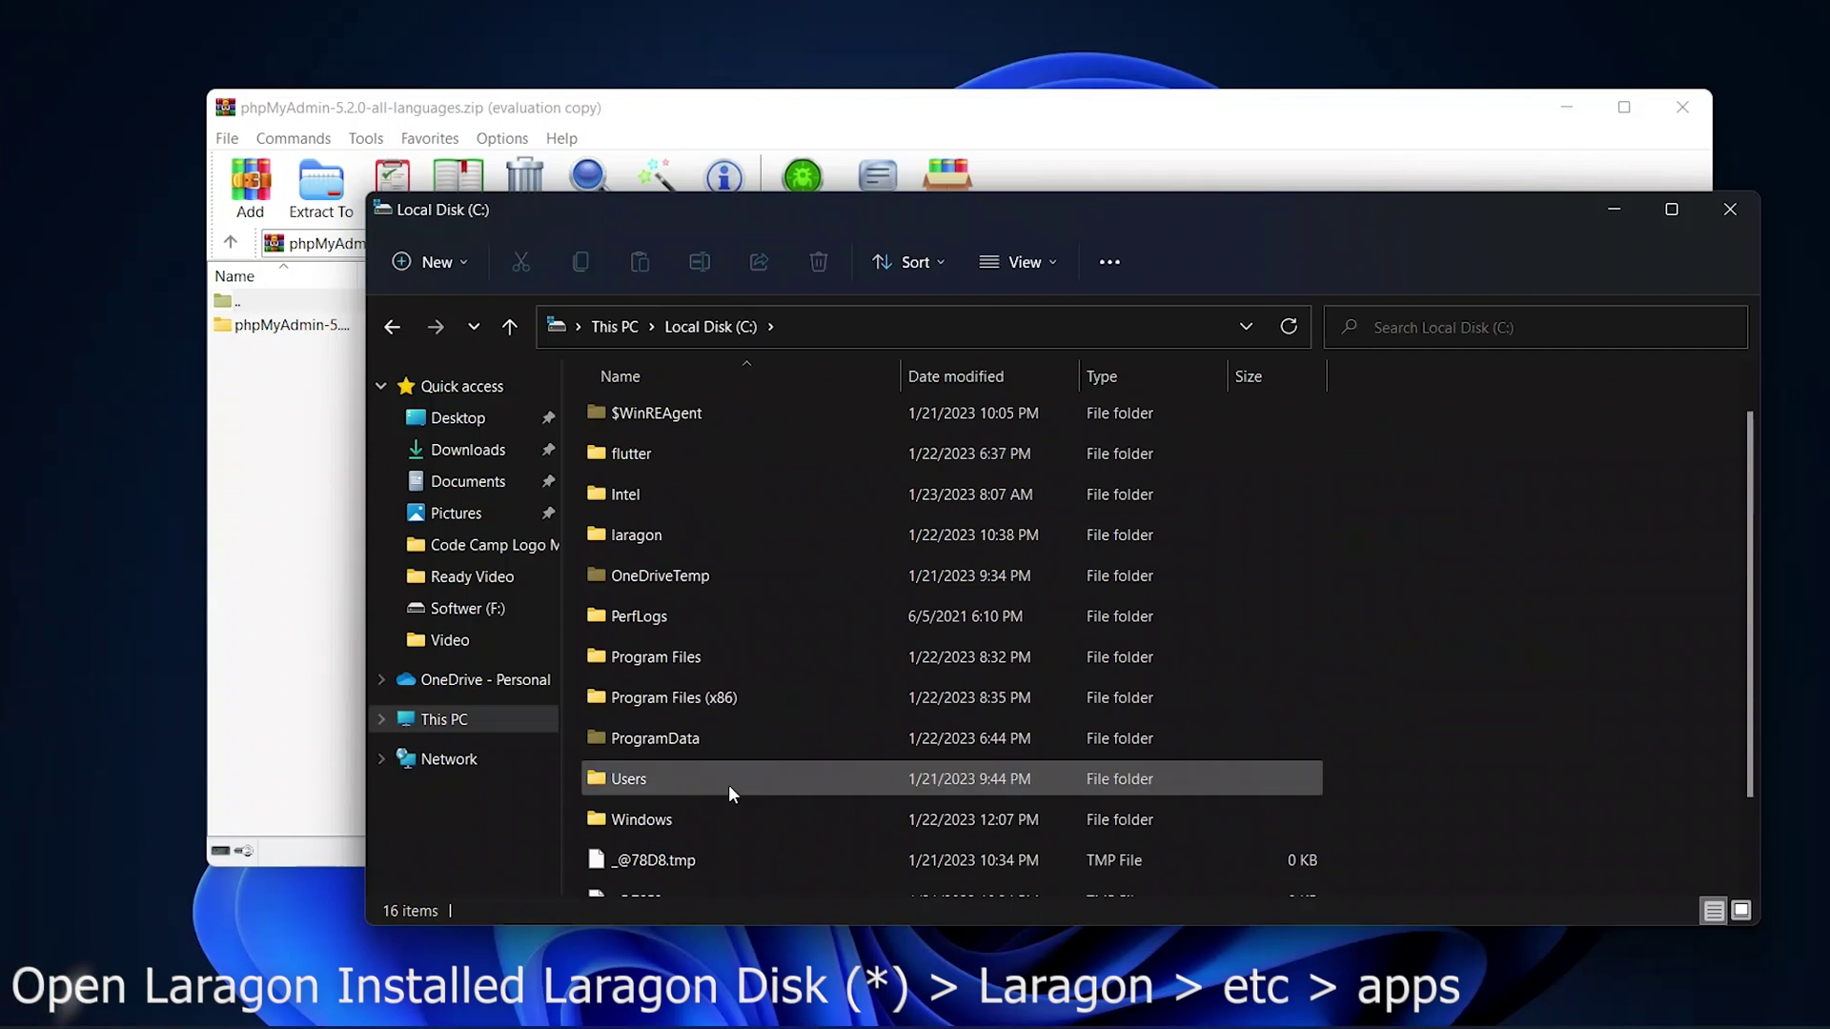
{"action": "left_click", "coordinate": [657, 536]}
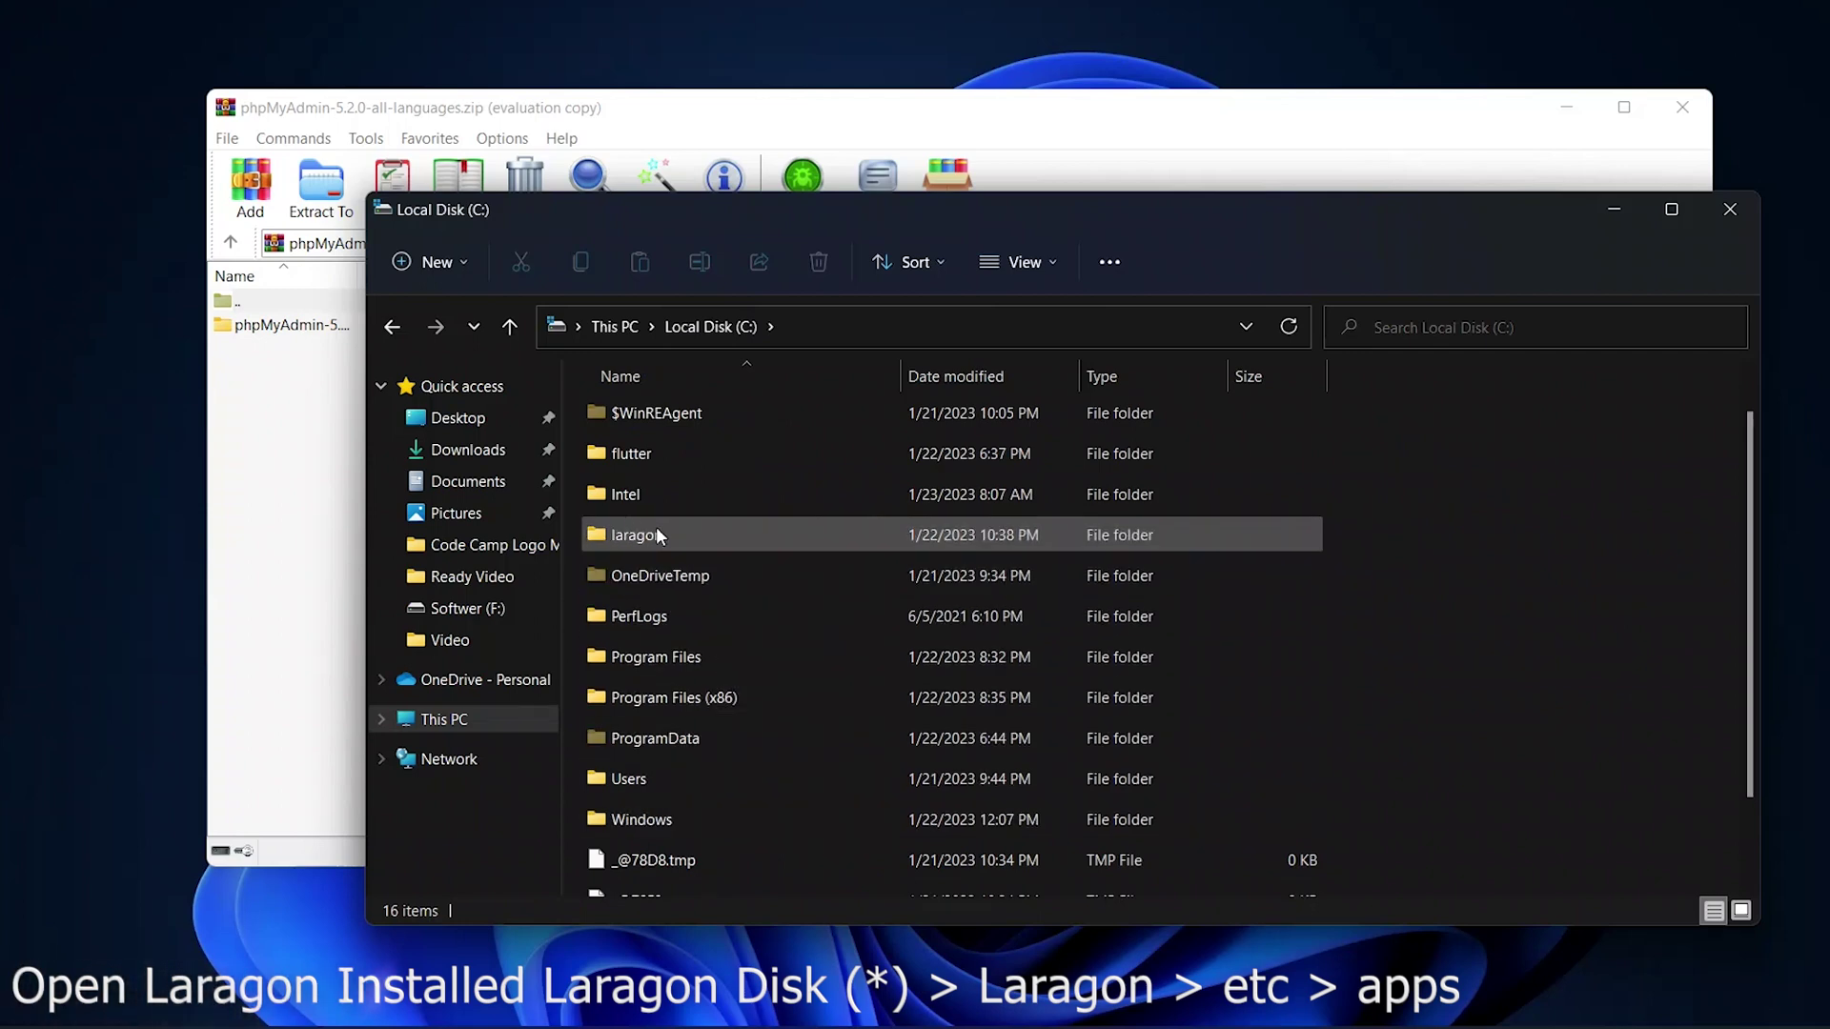
{"action": "double_click", "coordinate": [656, 535]}
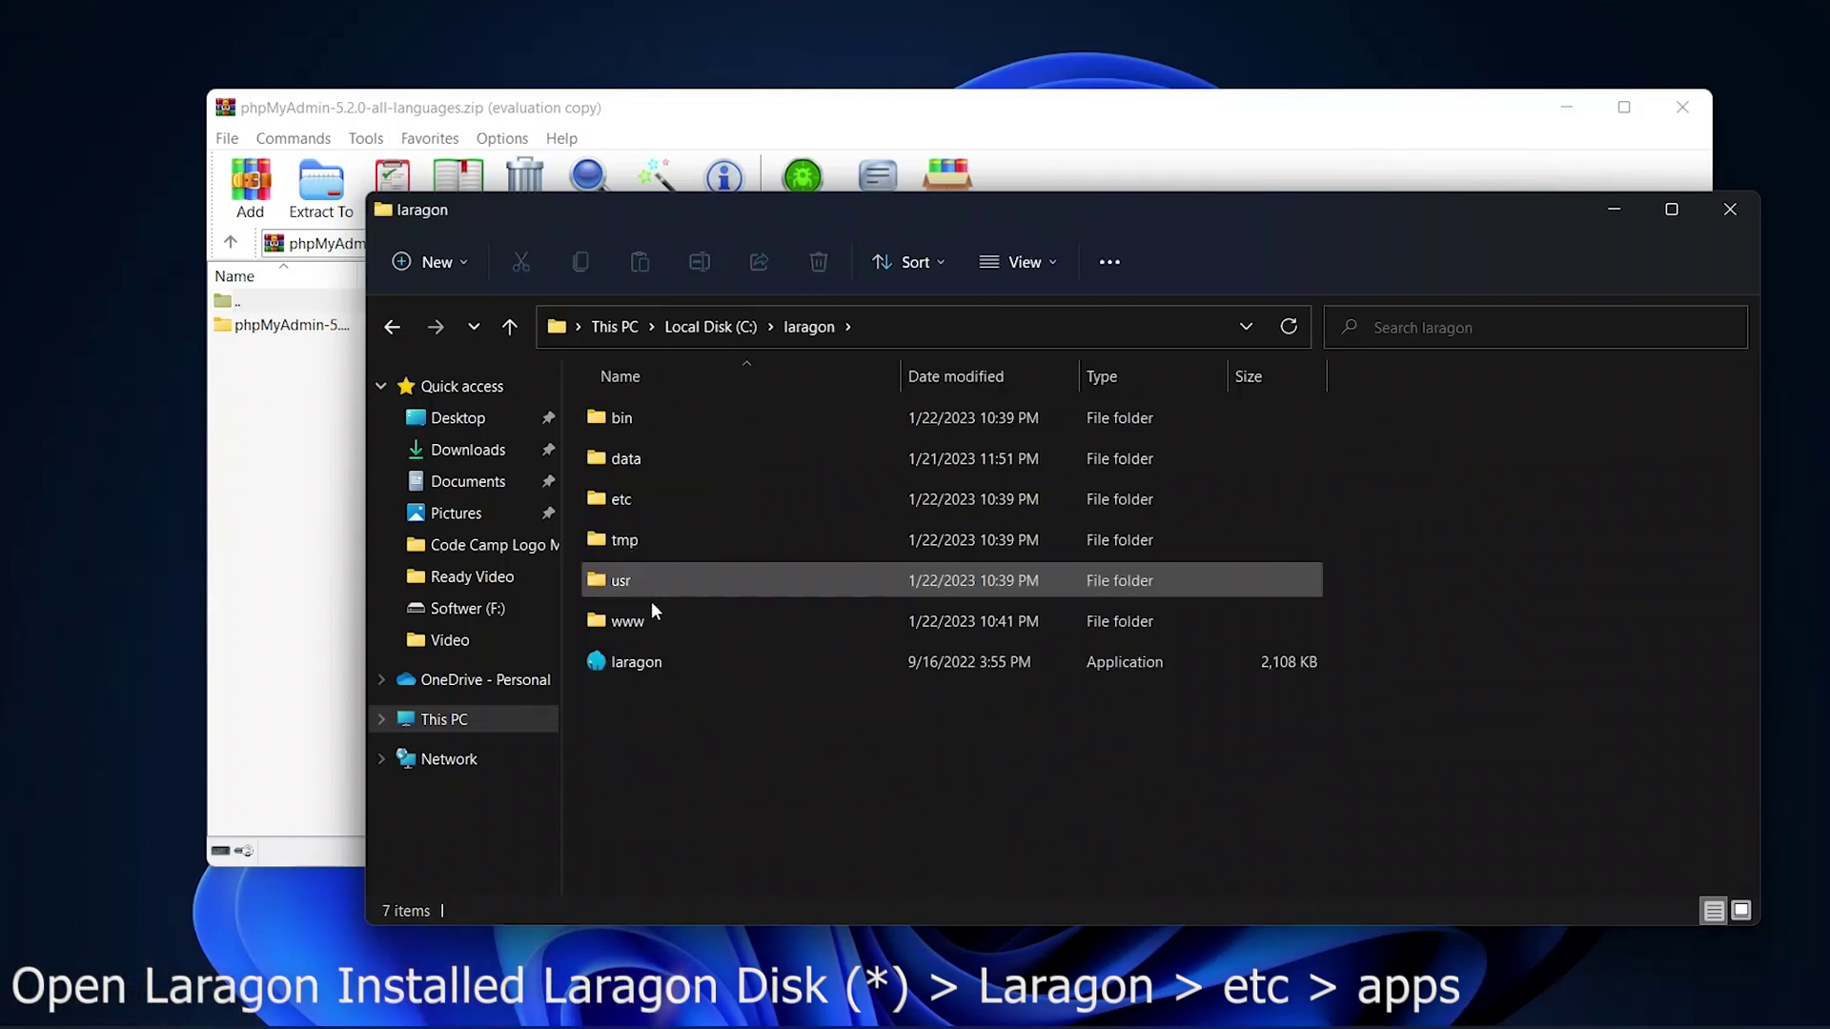
{"action": "double_click", "coordinate": [629, 499]}
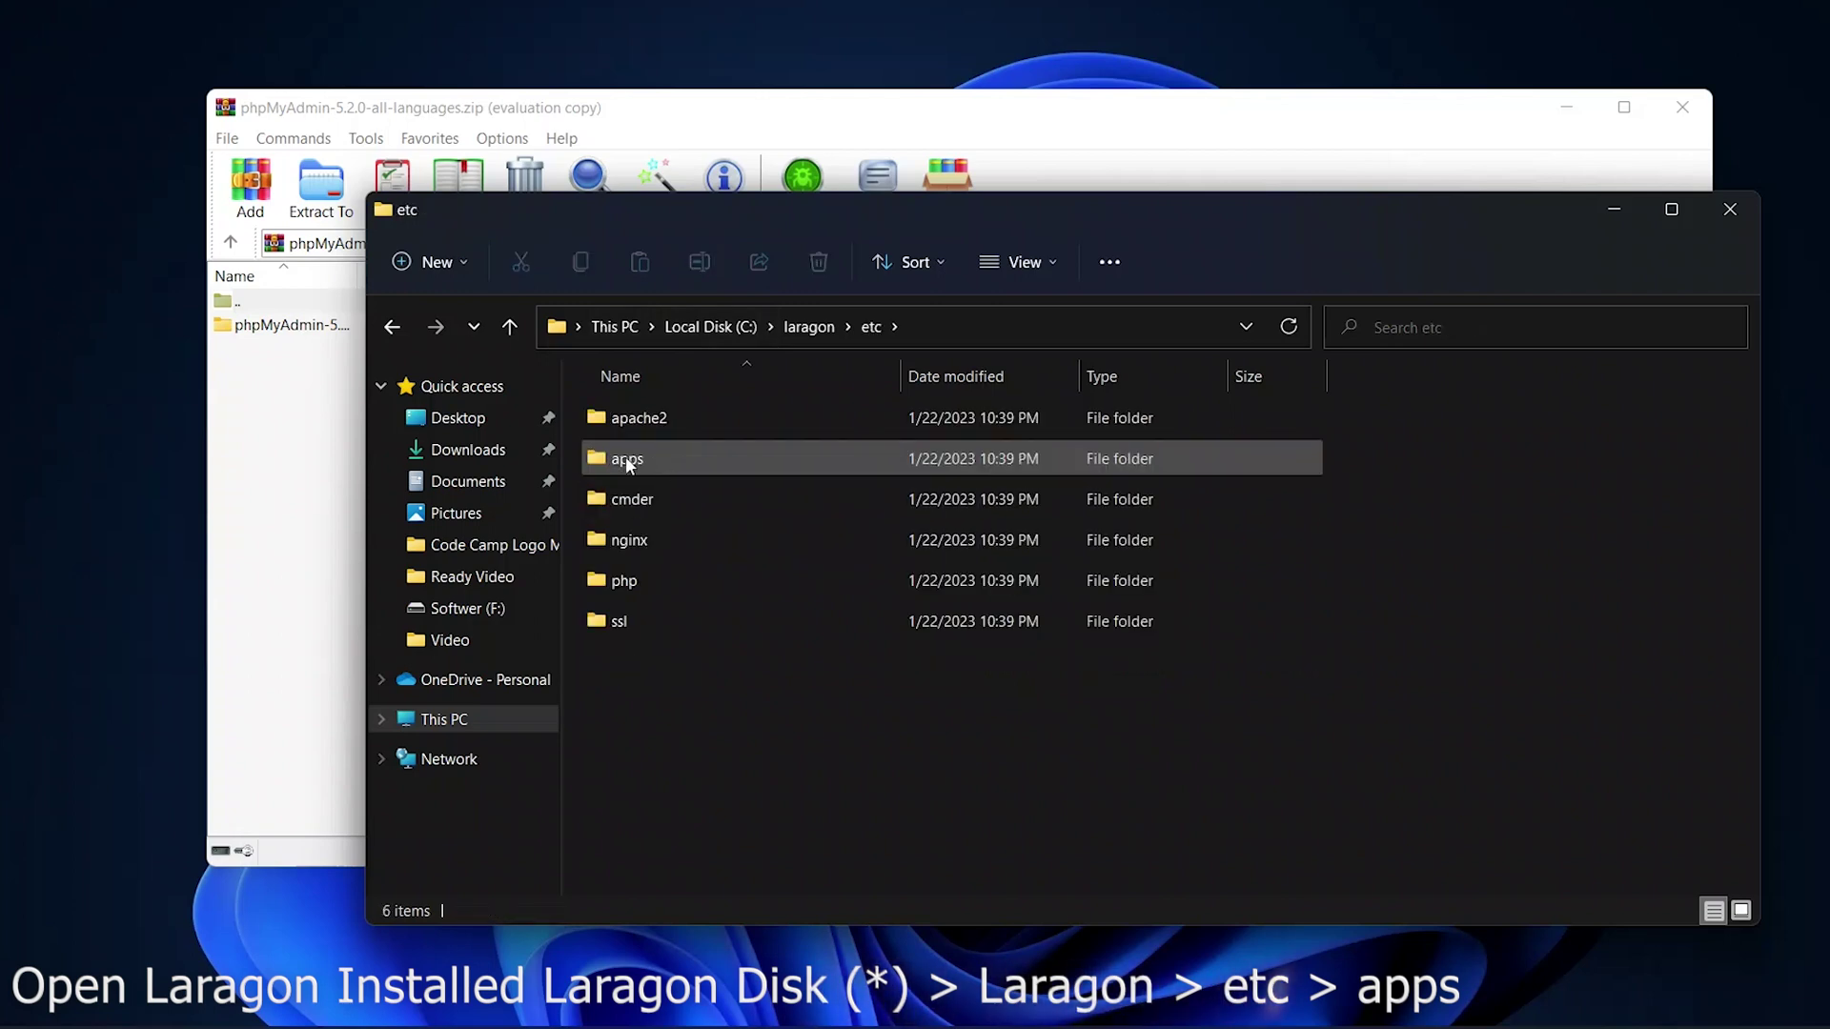
{"action": "left_click", "coordinate": [648, 459]}
{"action": "double_click", "coordinate": [648, 458]}
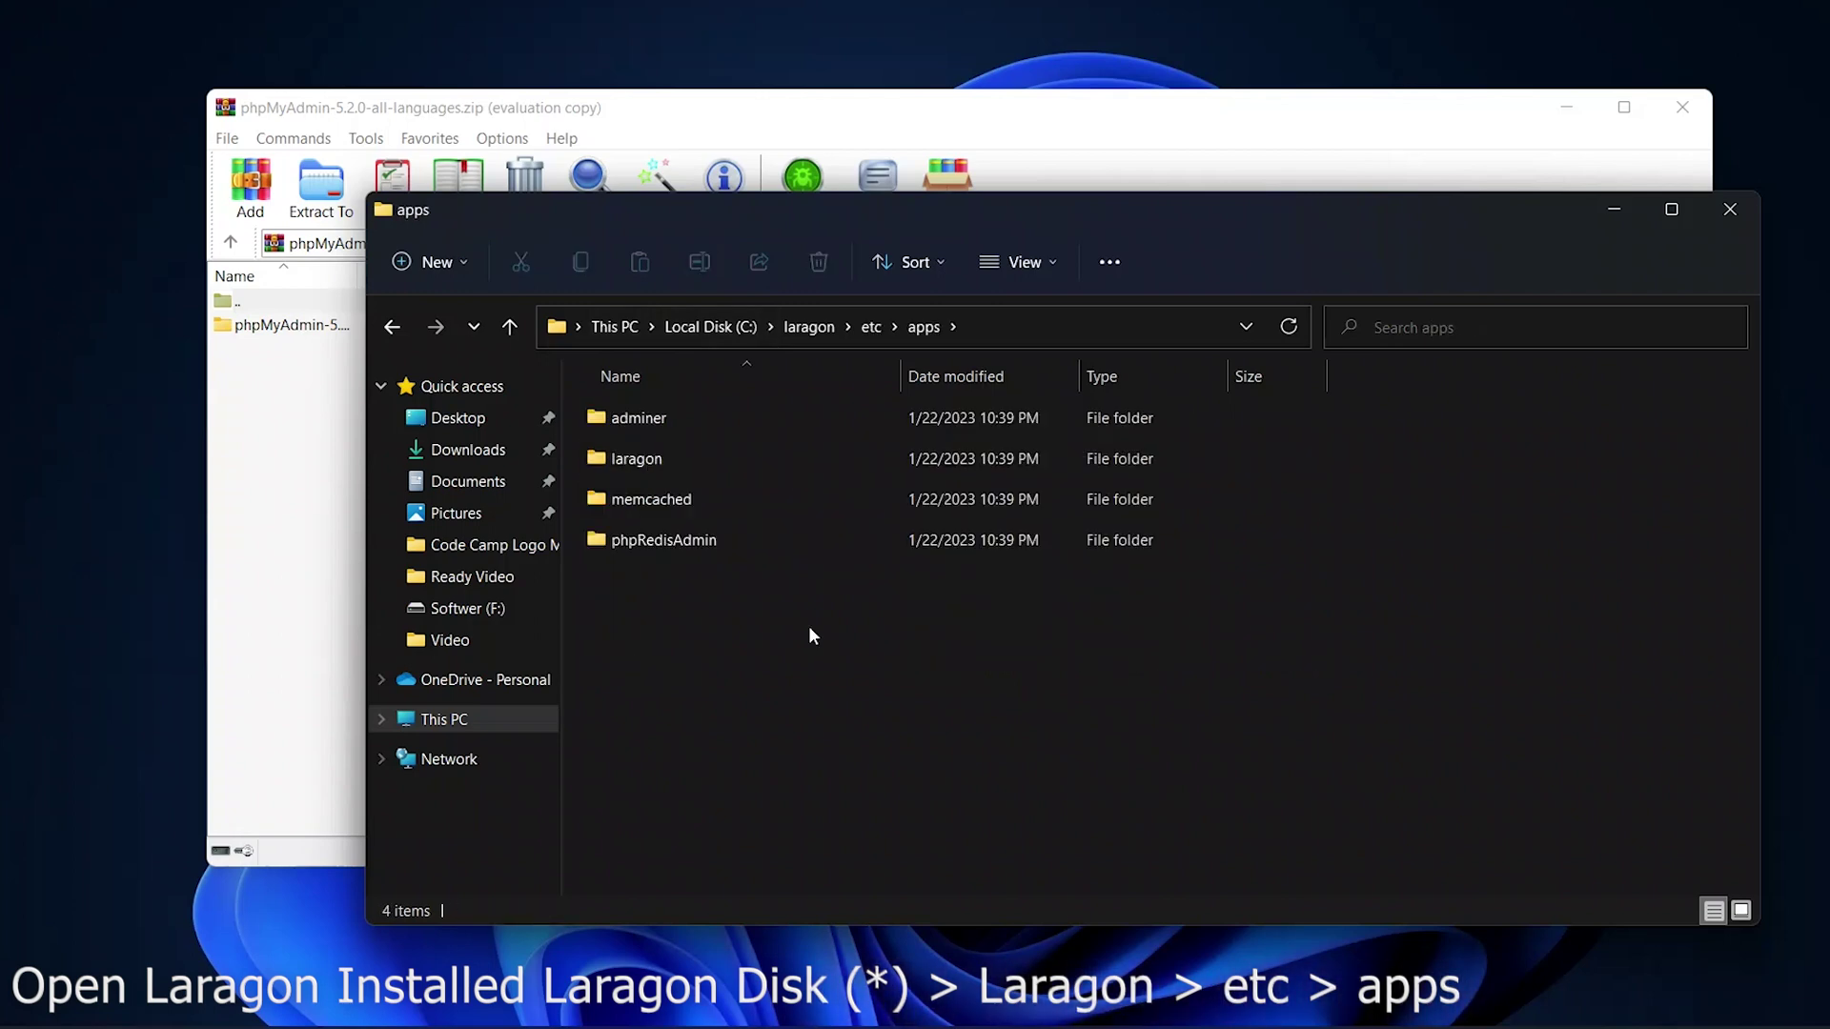
Step: Arrange the archive and apps windows side by side and extract the phpMyAdmin-5.2.0-all-languages folder into the apps folder
{"action": "left_click_drag", "start_coordinate": [840, 217], "coordinate": [1189, 210]}
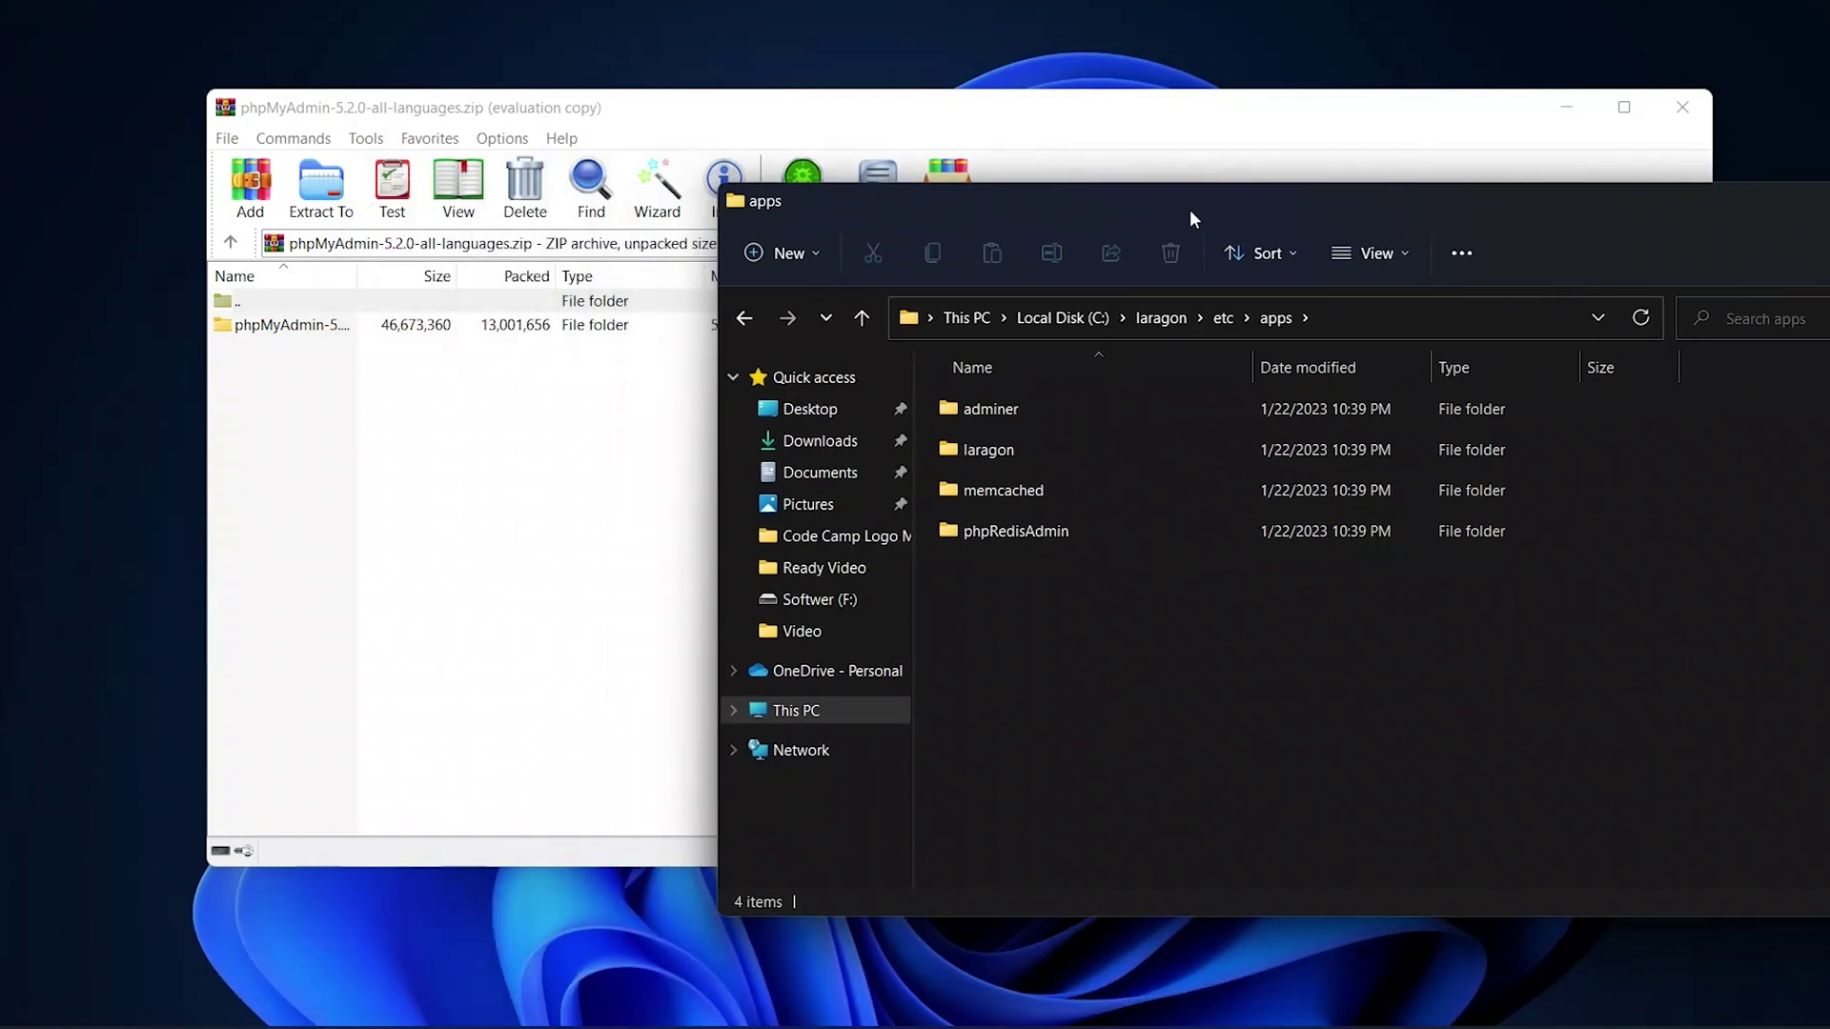
{"action": "left_click", "coordinate": [380, 326]}
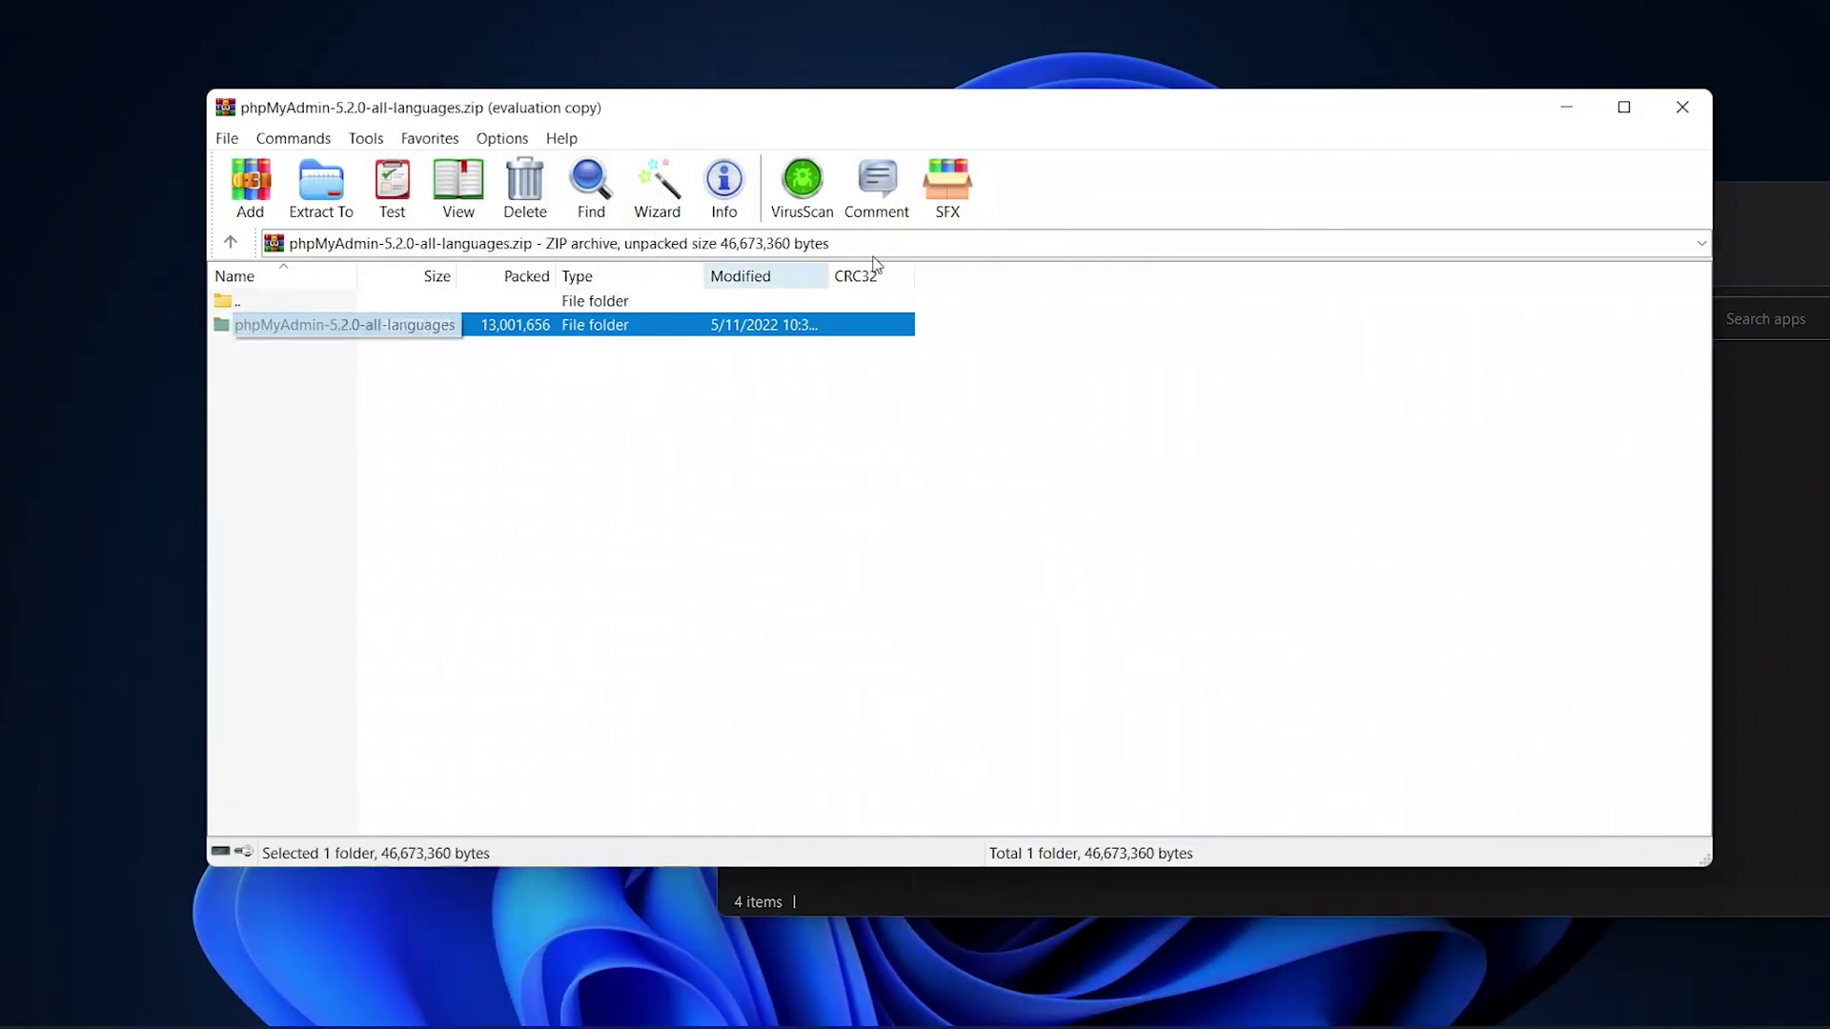
{"action": "left_click_drag", "start_coordinate": [1712, 523], "coordinate": [871, 523]}
{"action": "left_click_drag", "start_coordinate": [1372, 217], "coordinate": [1518, 122]}
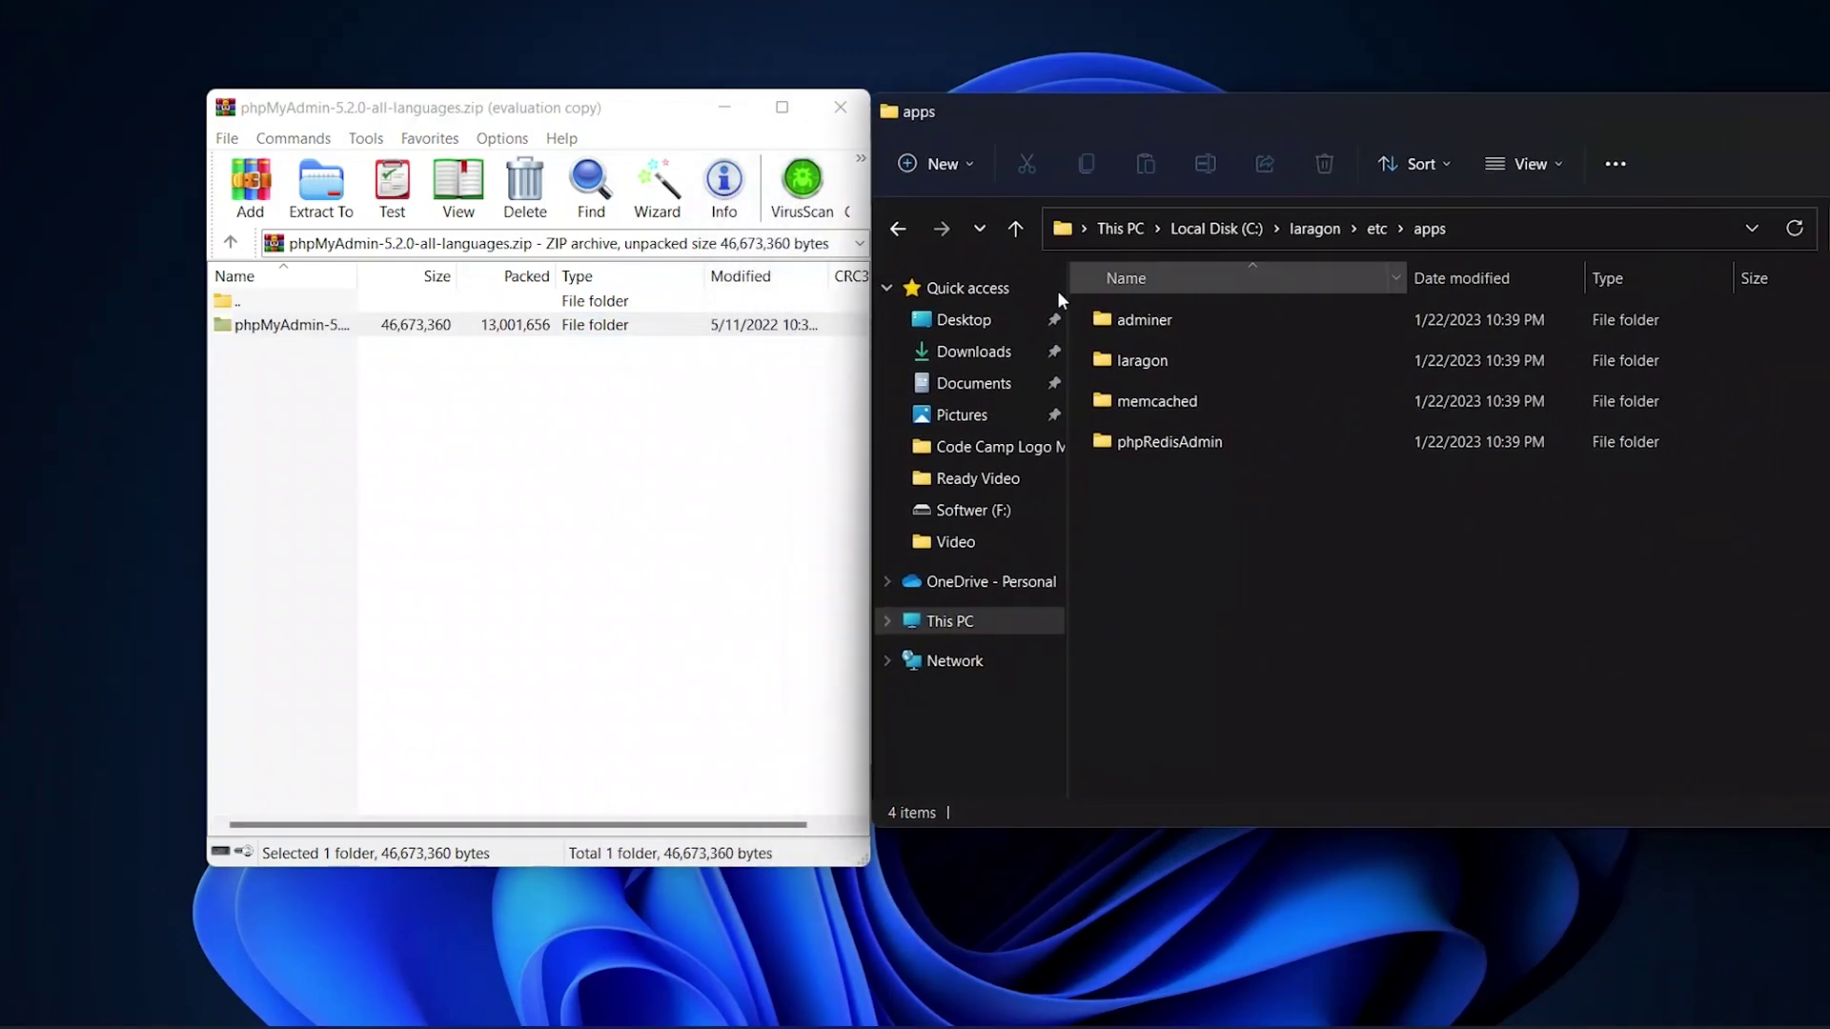
{"action": "left_click", "coordinate": [284, 329]}
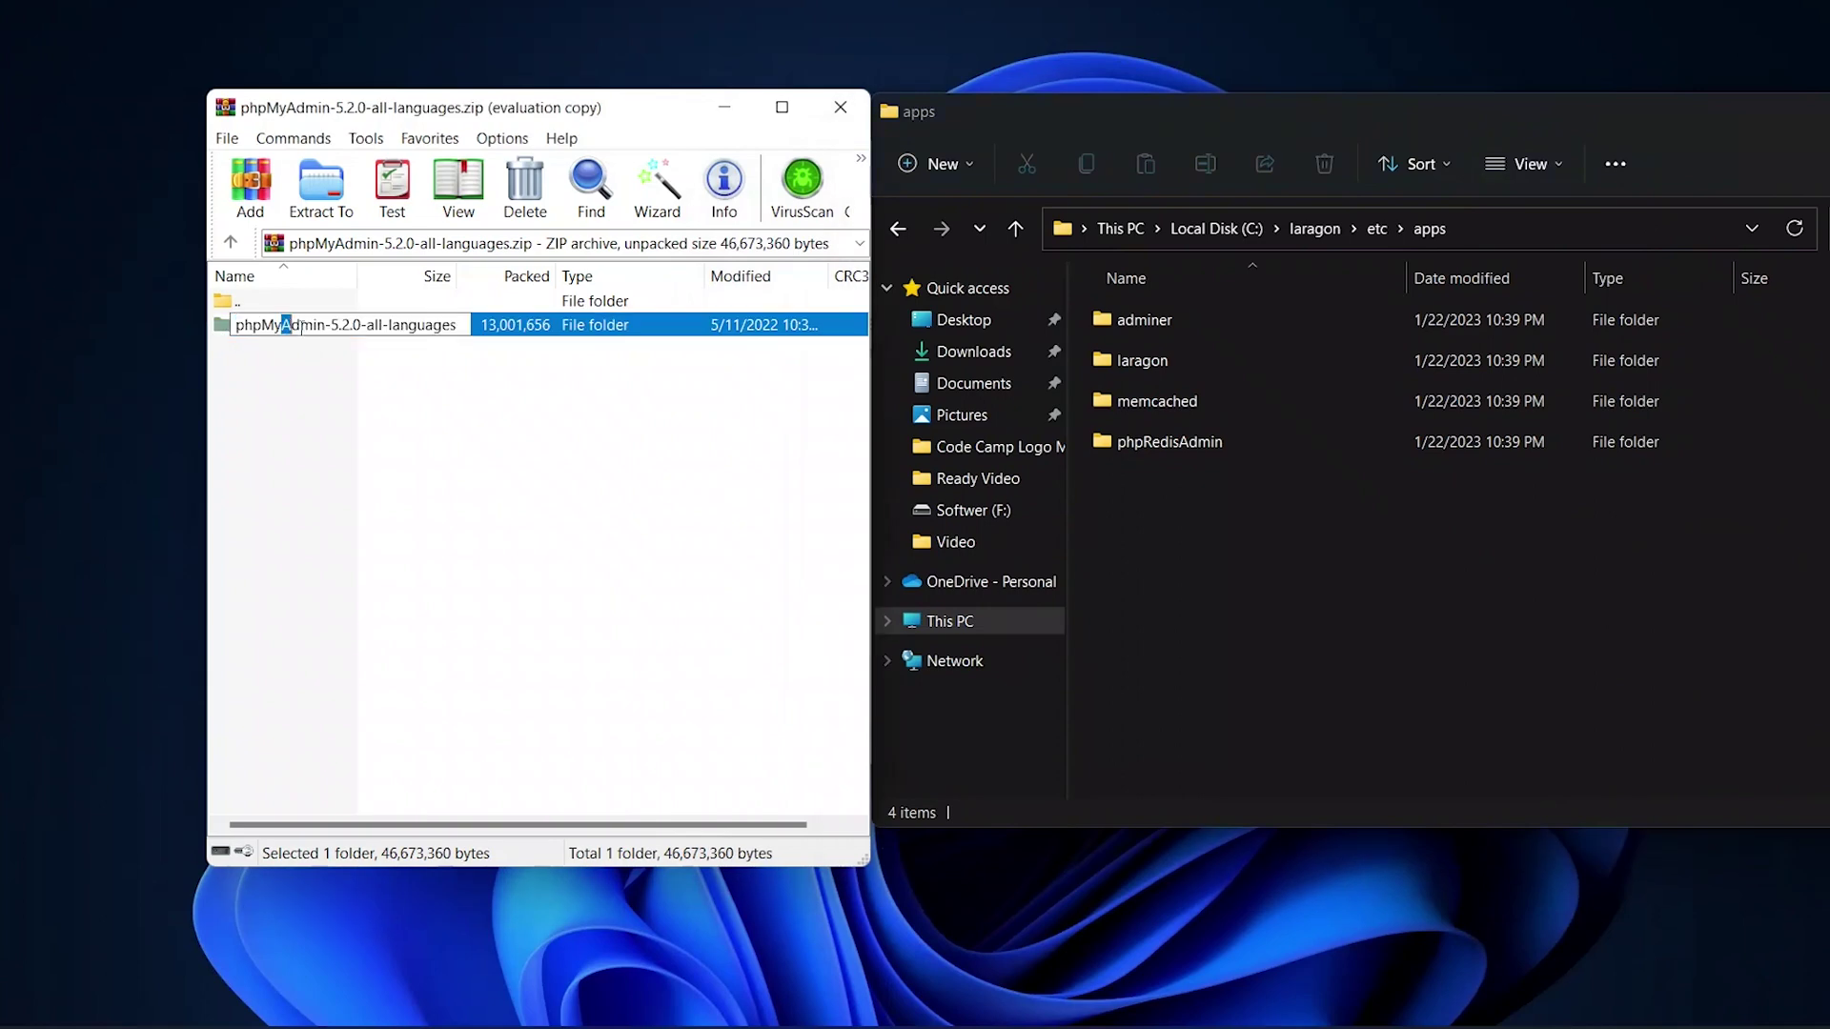
{"action": "left_click", "coordinate": [380, 422]}
{"action": "left_click", "coordinate": [343, 334]}
{"action": "left_click_drag", "start_coordinate": [343, 333], "coordinate": [1197, 512]}
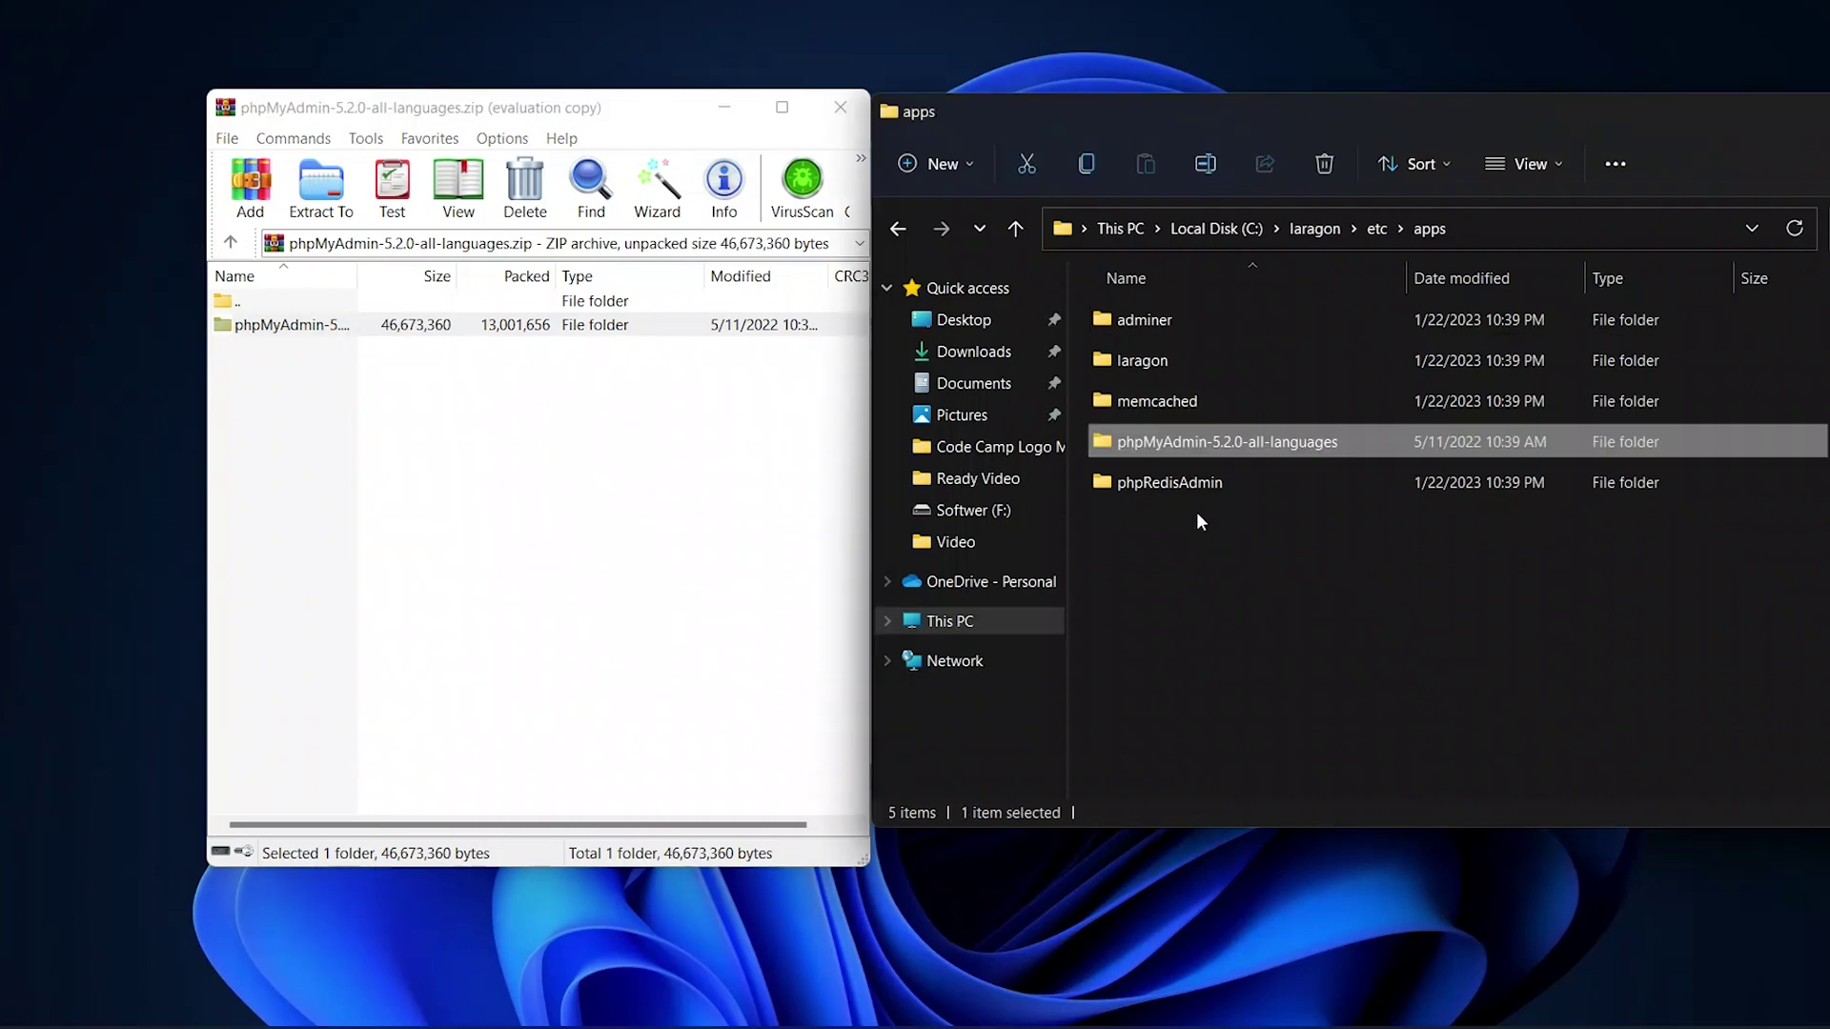
Step: Look through the extracted phpMyAdmin-5.2.0-all-languages folder, return to apps and rename the folder to phpMyAdmin
{"action": "double_click", "coordinate": [1200, 444]}
{"action": "scroll", "coordinate": [1233, 728], "scroll_direction": "down", "scroll_amount": 2}
{"action": "scroll", "coordinate": [1233, 728], "scroll_direction": "down", "scroll_amount": 3}
{"action": "scroll", "coordinate": [1233, 728], "scroll_direction": "up", "scroll_amount": 7}
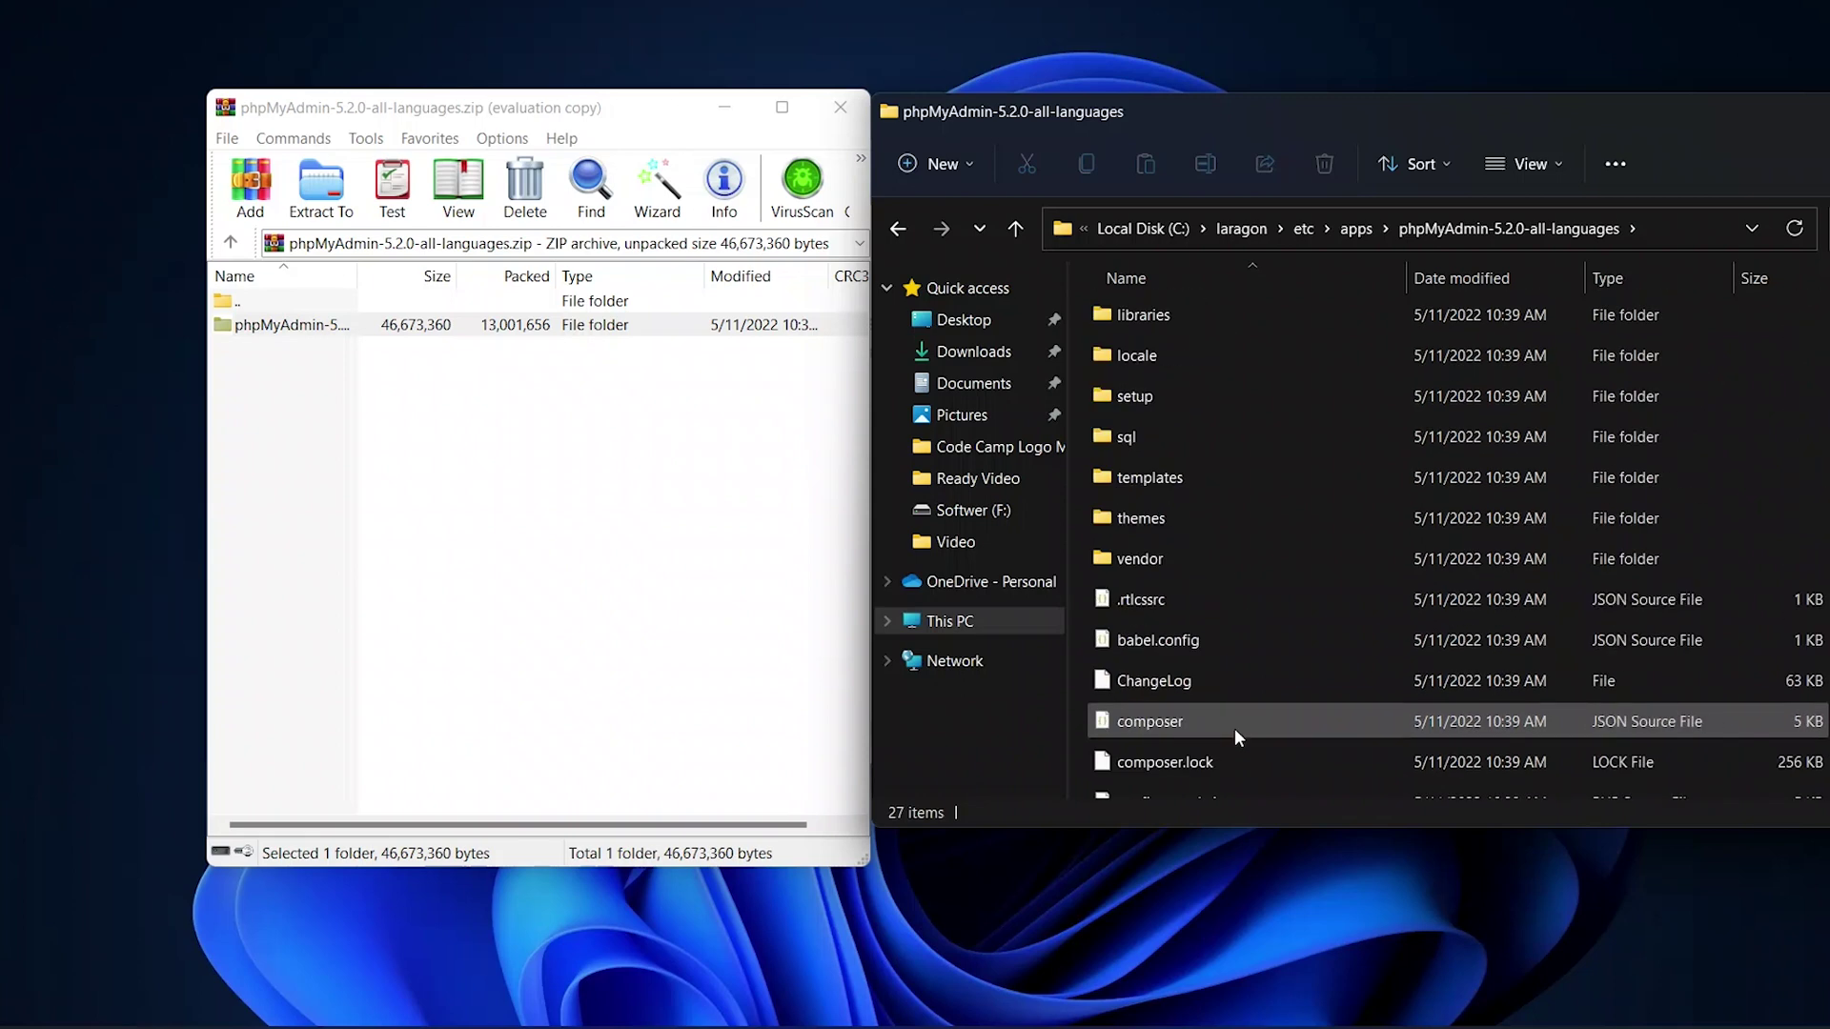
{"action": "left_click", "coordinate": [1014, 230]}
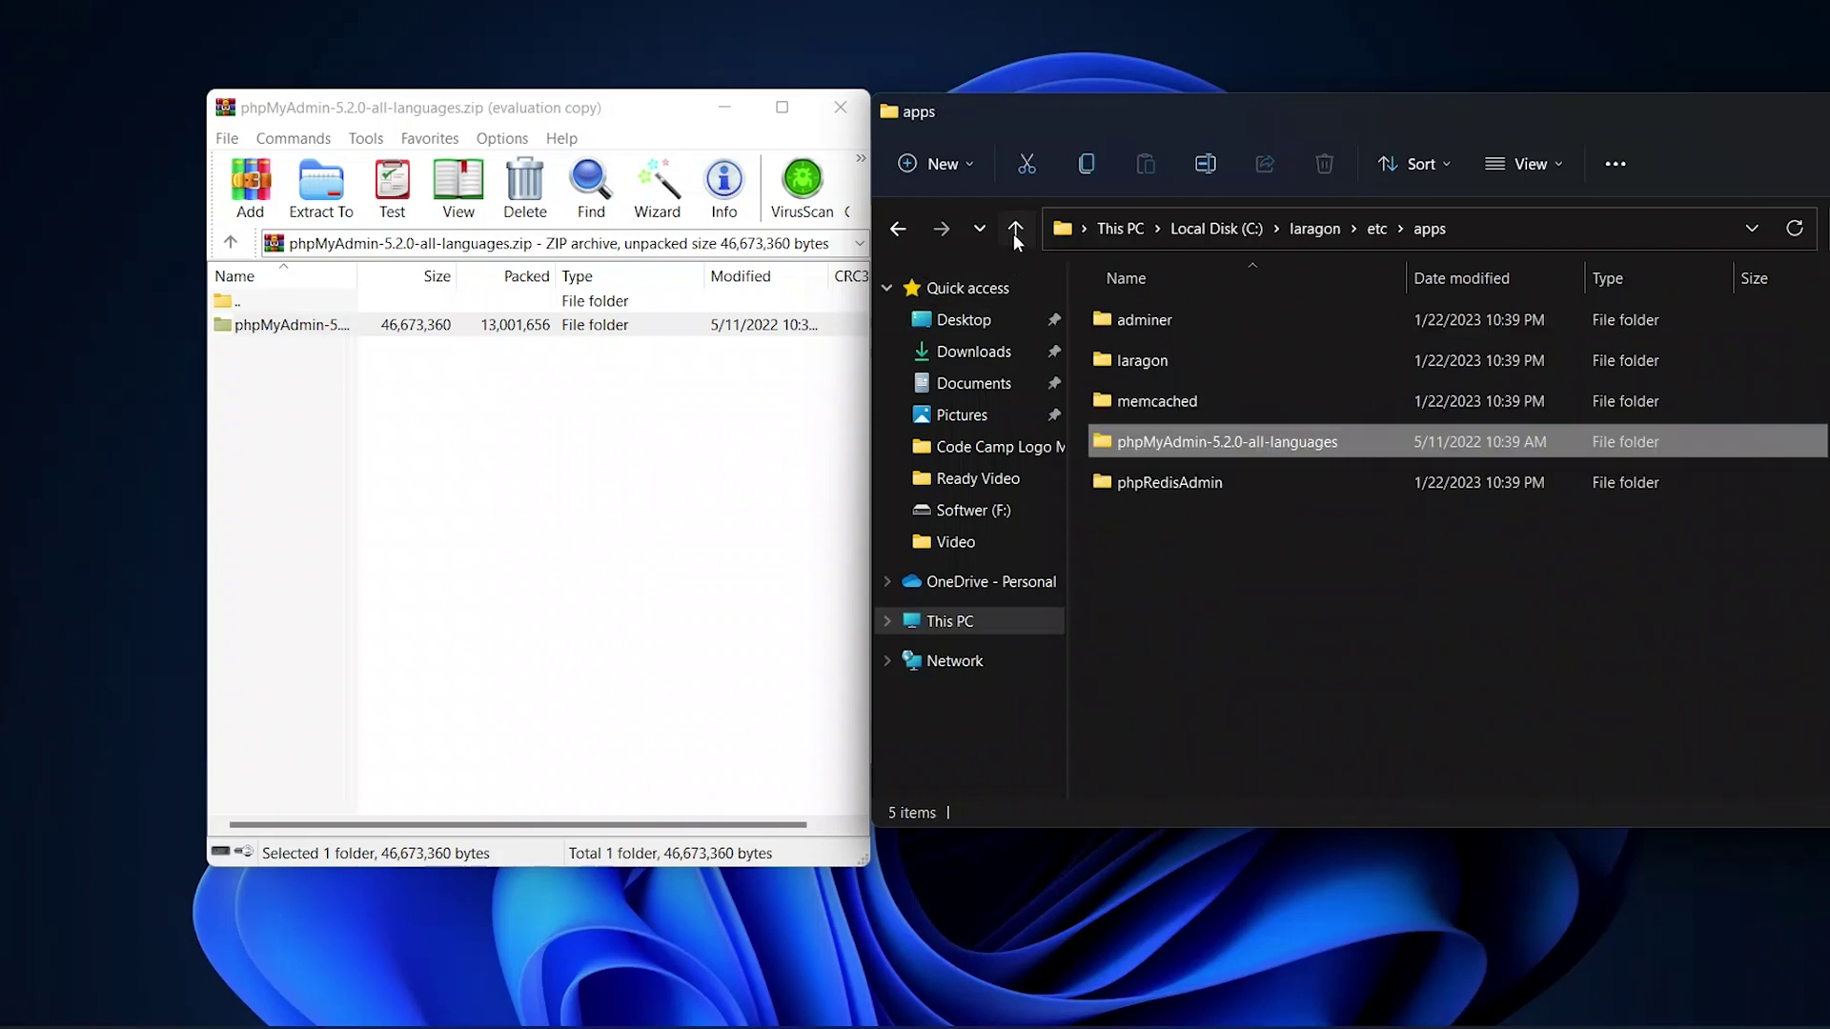
{"action": "left_click", "coordinate": [1190, 438]}
{"action": "left_click", "coordinate": [1209, 441]}
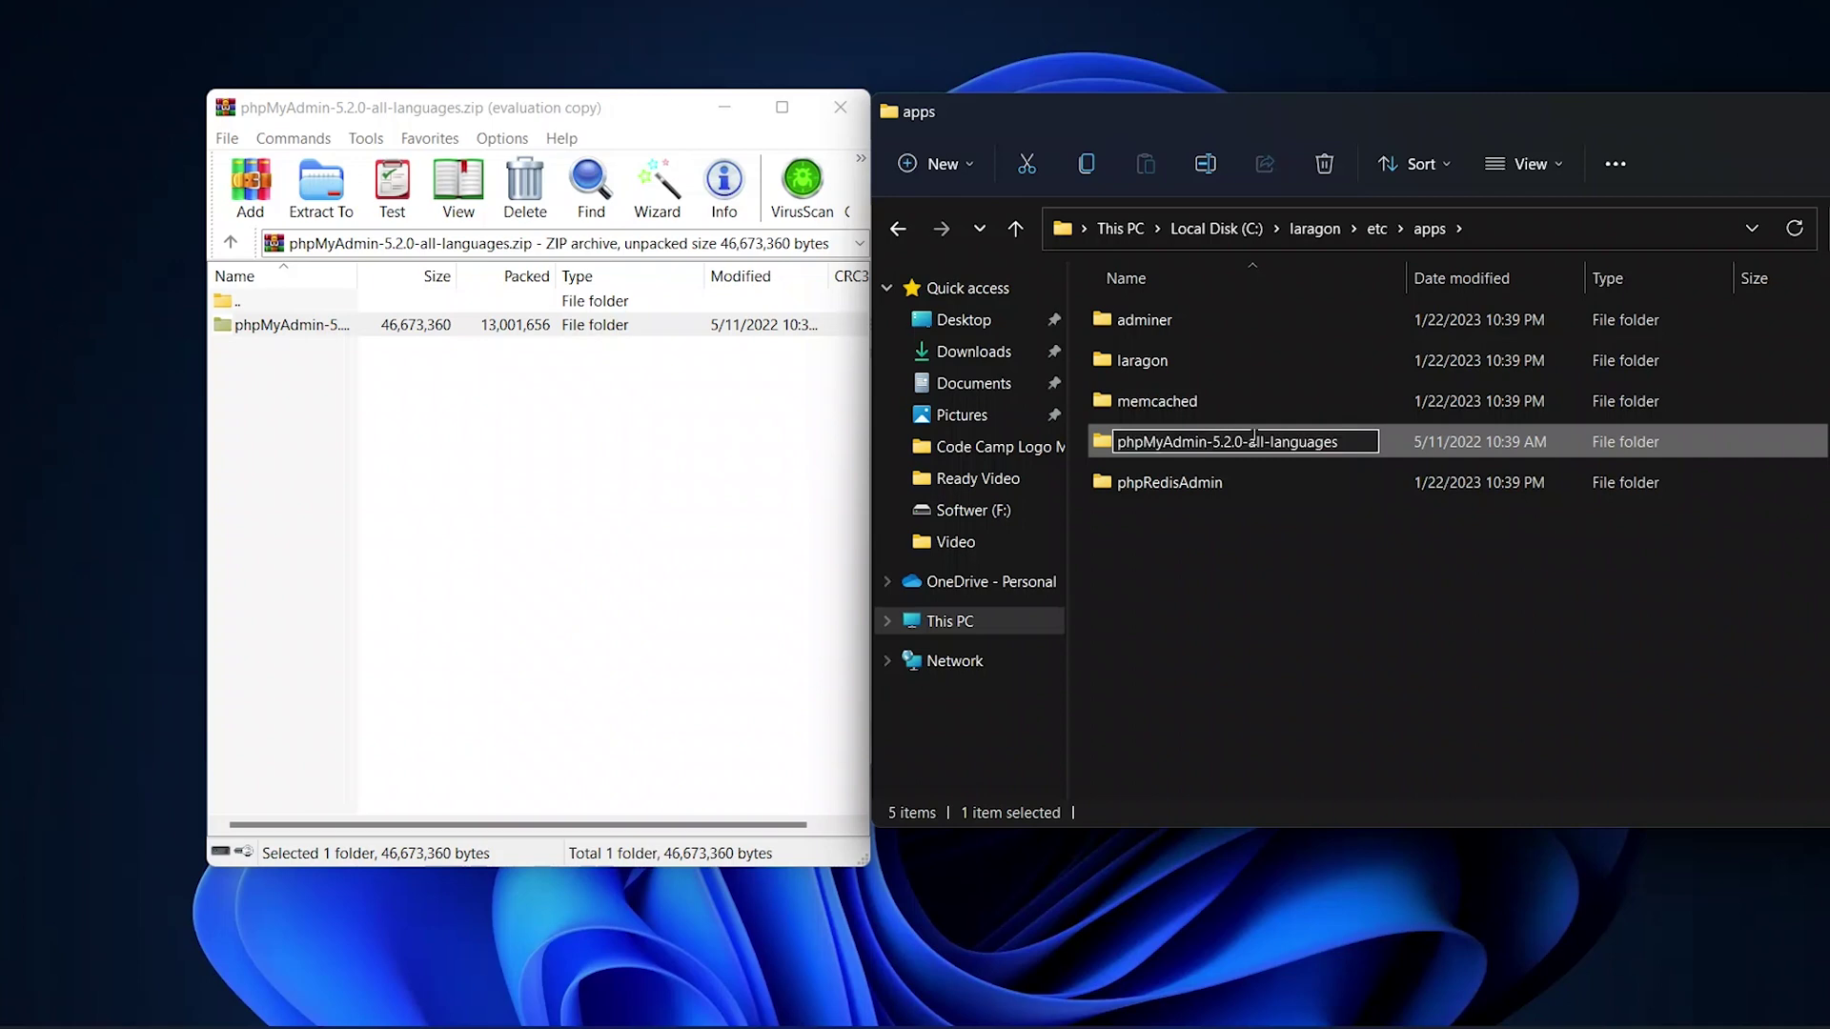
{"action": "left_click_drag", "start_coordinate": [1352, 443], "coordinate": [1215, 437]}
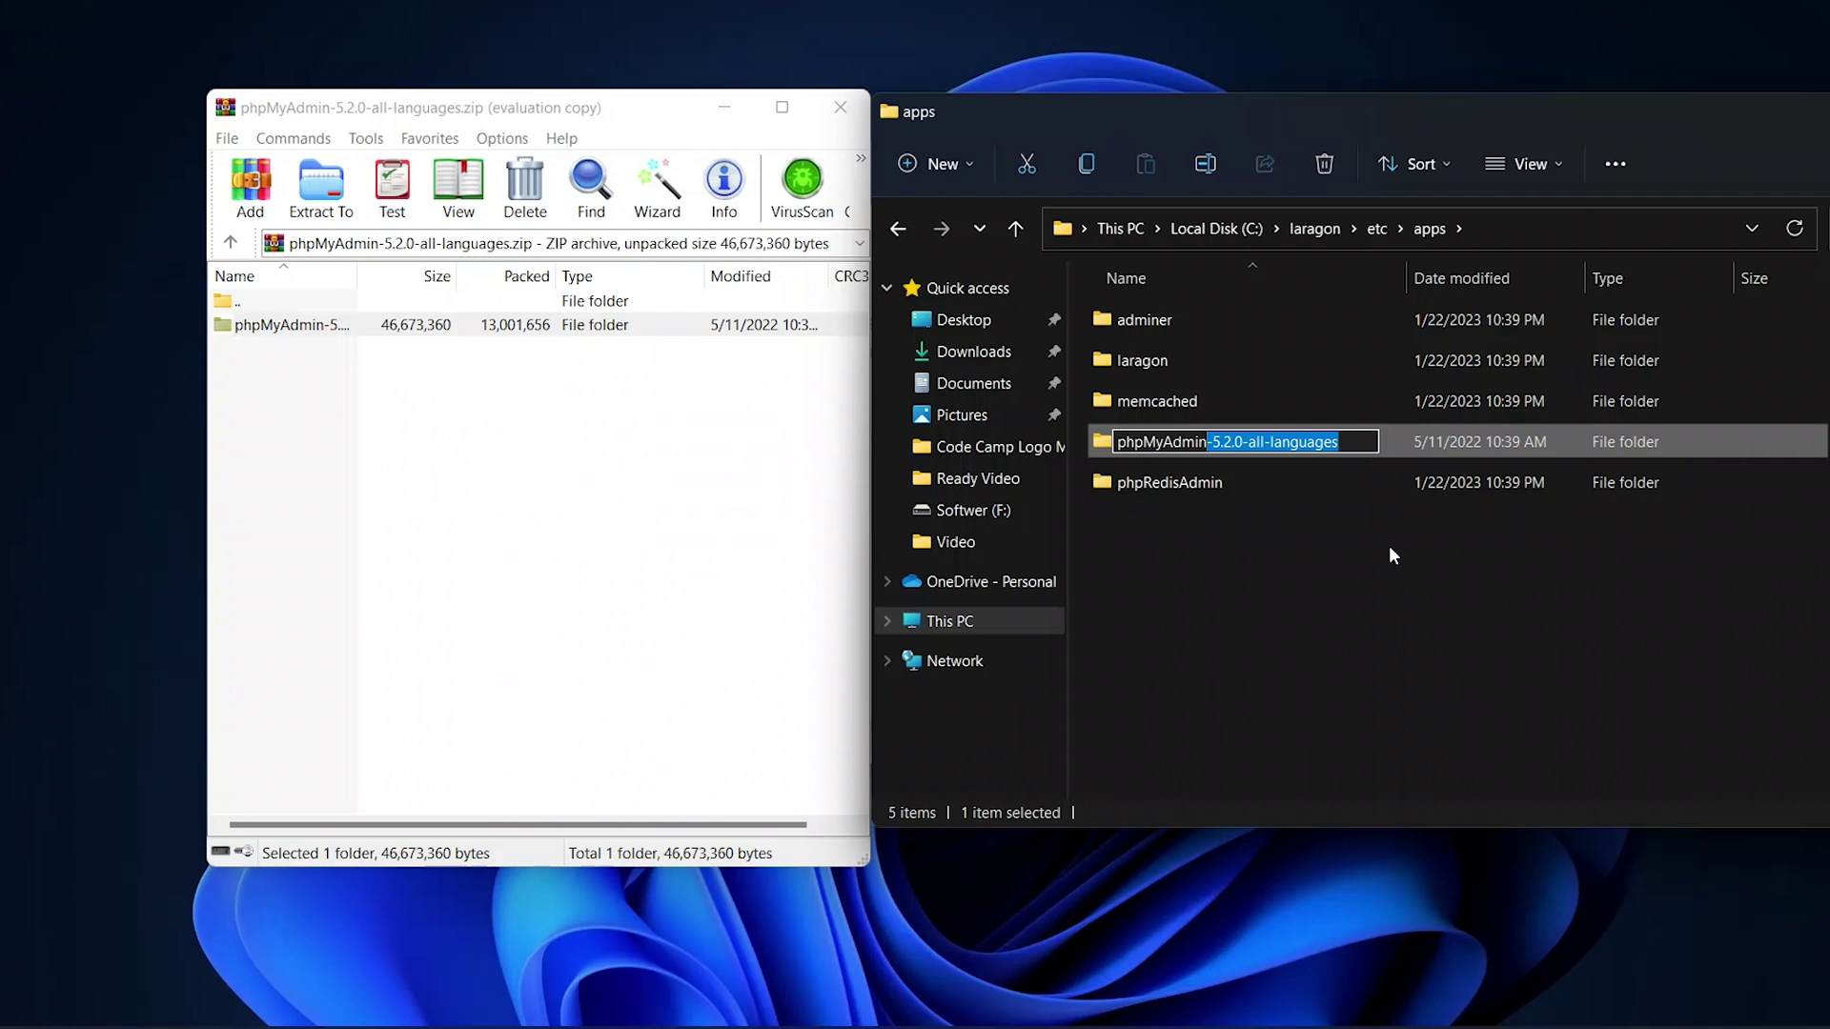
{"action": "key", "text": "BackSpace"}
{"action": "key", "text": "Return"}
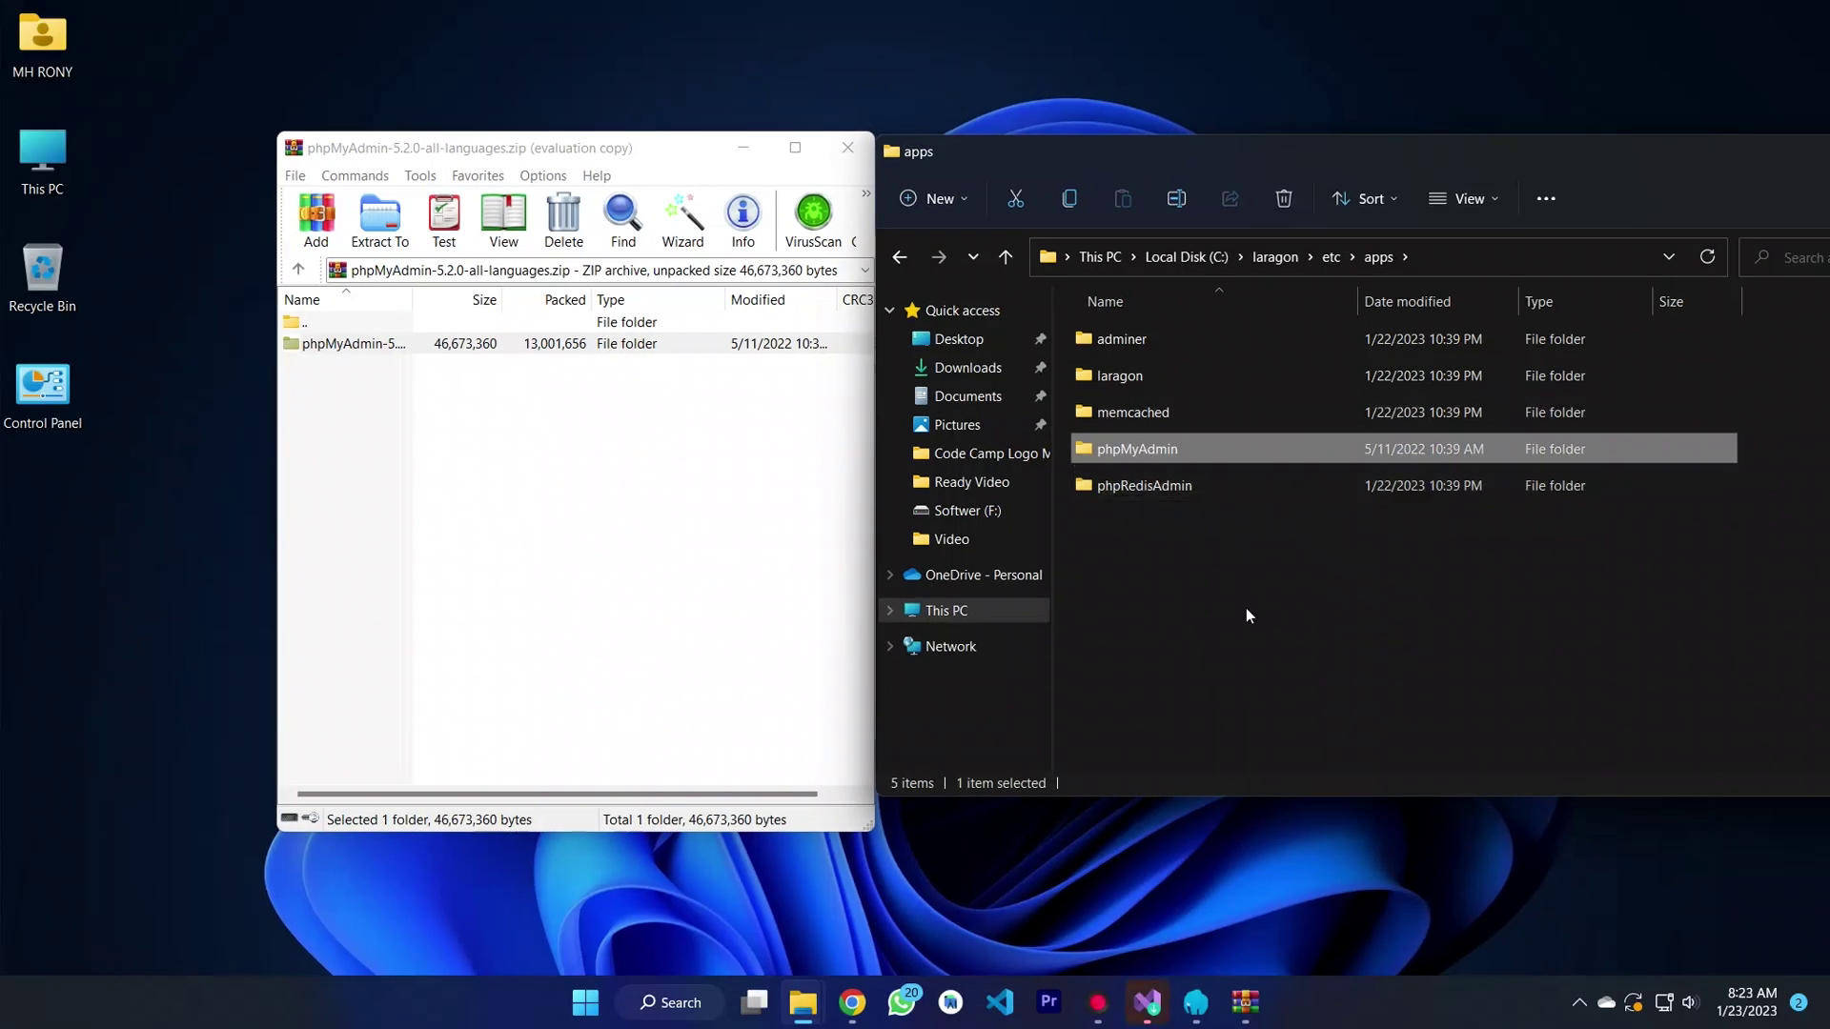
{"action": "left_click", "coordinate": [1256, 637]}
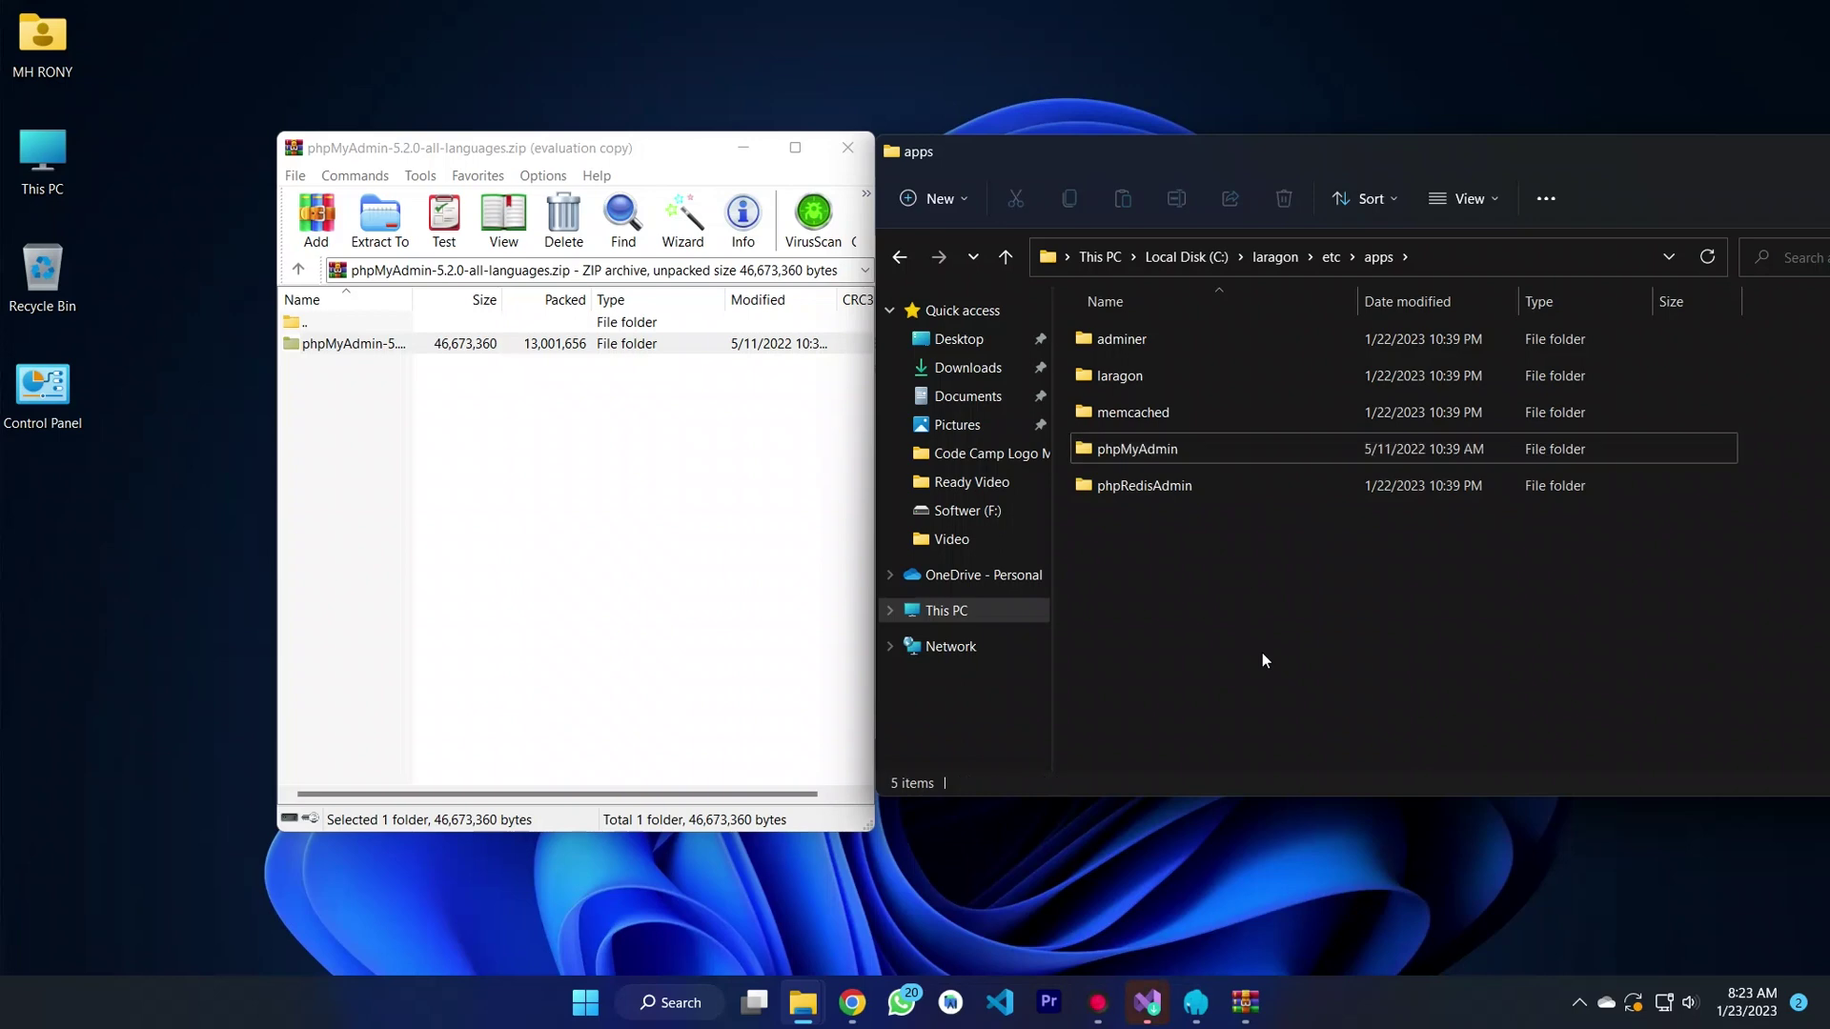
Step: Close the phpMyAdmin archive window and dismiss the Laragon notification about virtual hosts
{"action": "left_click", "coordinate": [637, 435]}
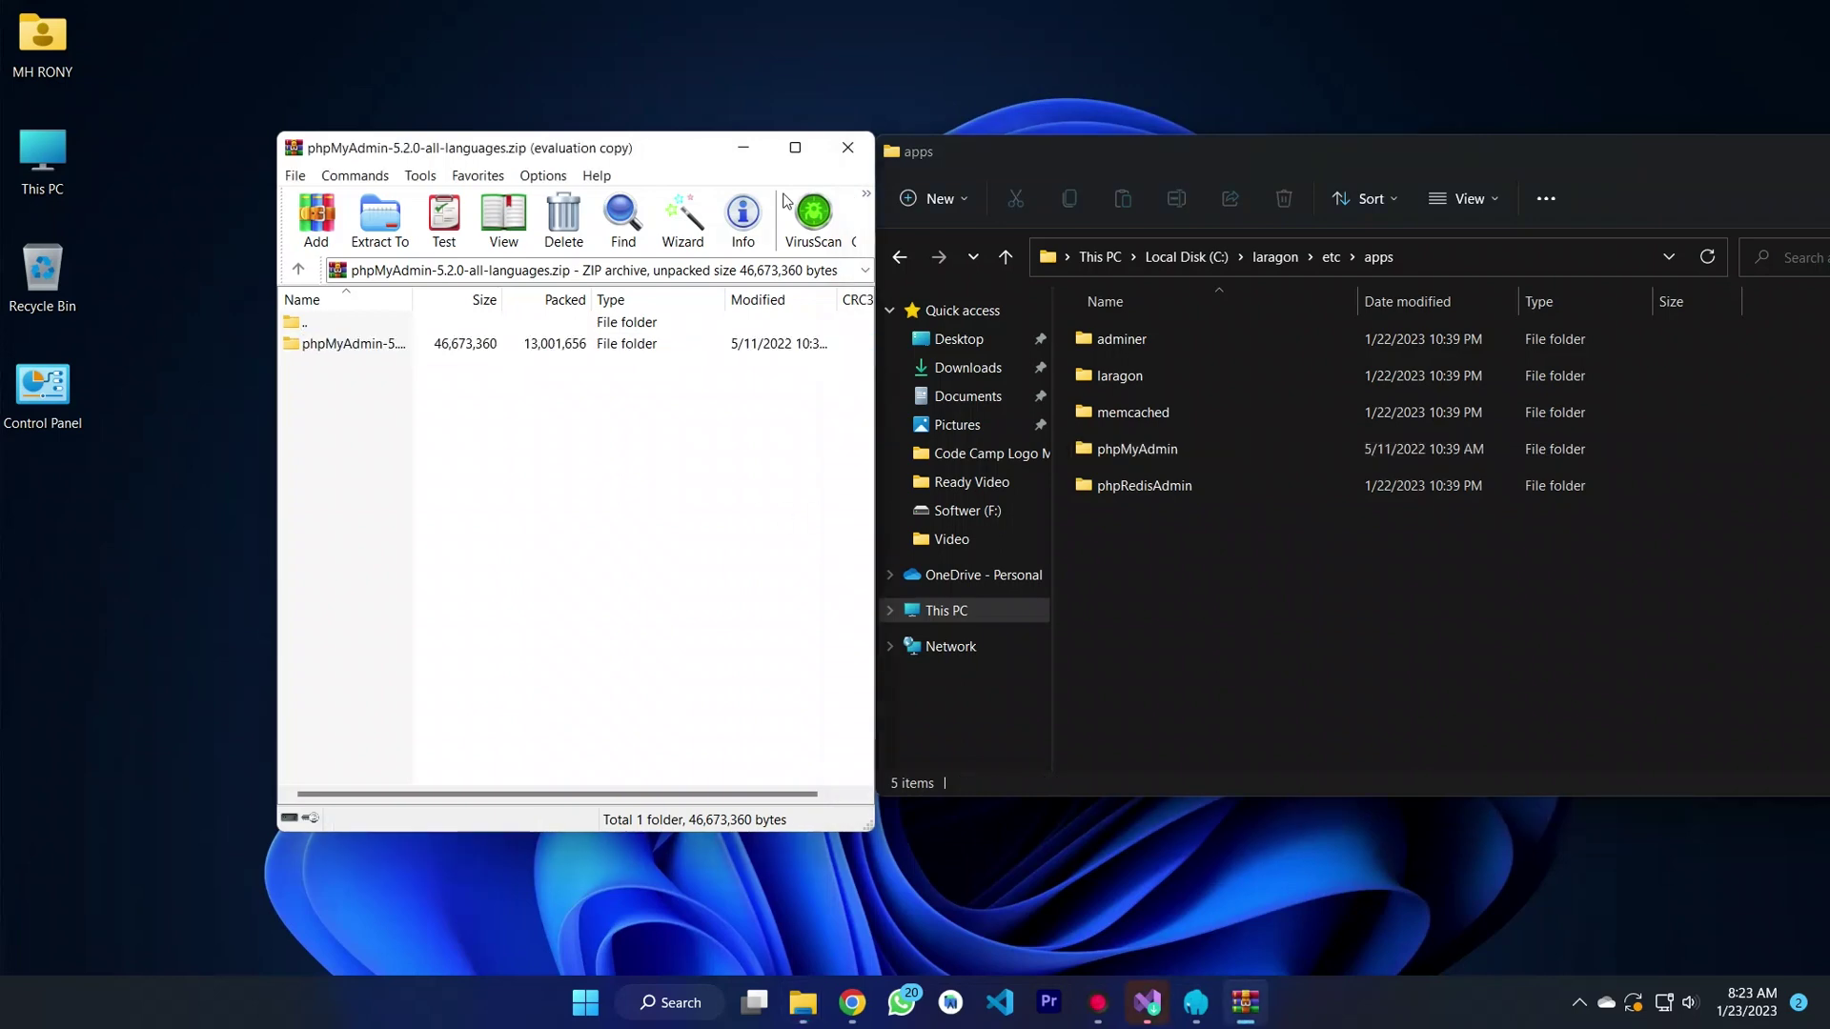
{"action": "left_click", "coordinate": [845, 148]}
{"action": "left_click", "coordinate": [631, 437]}
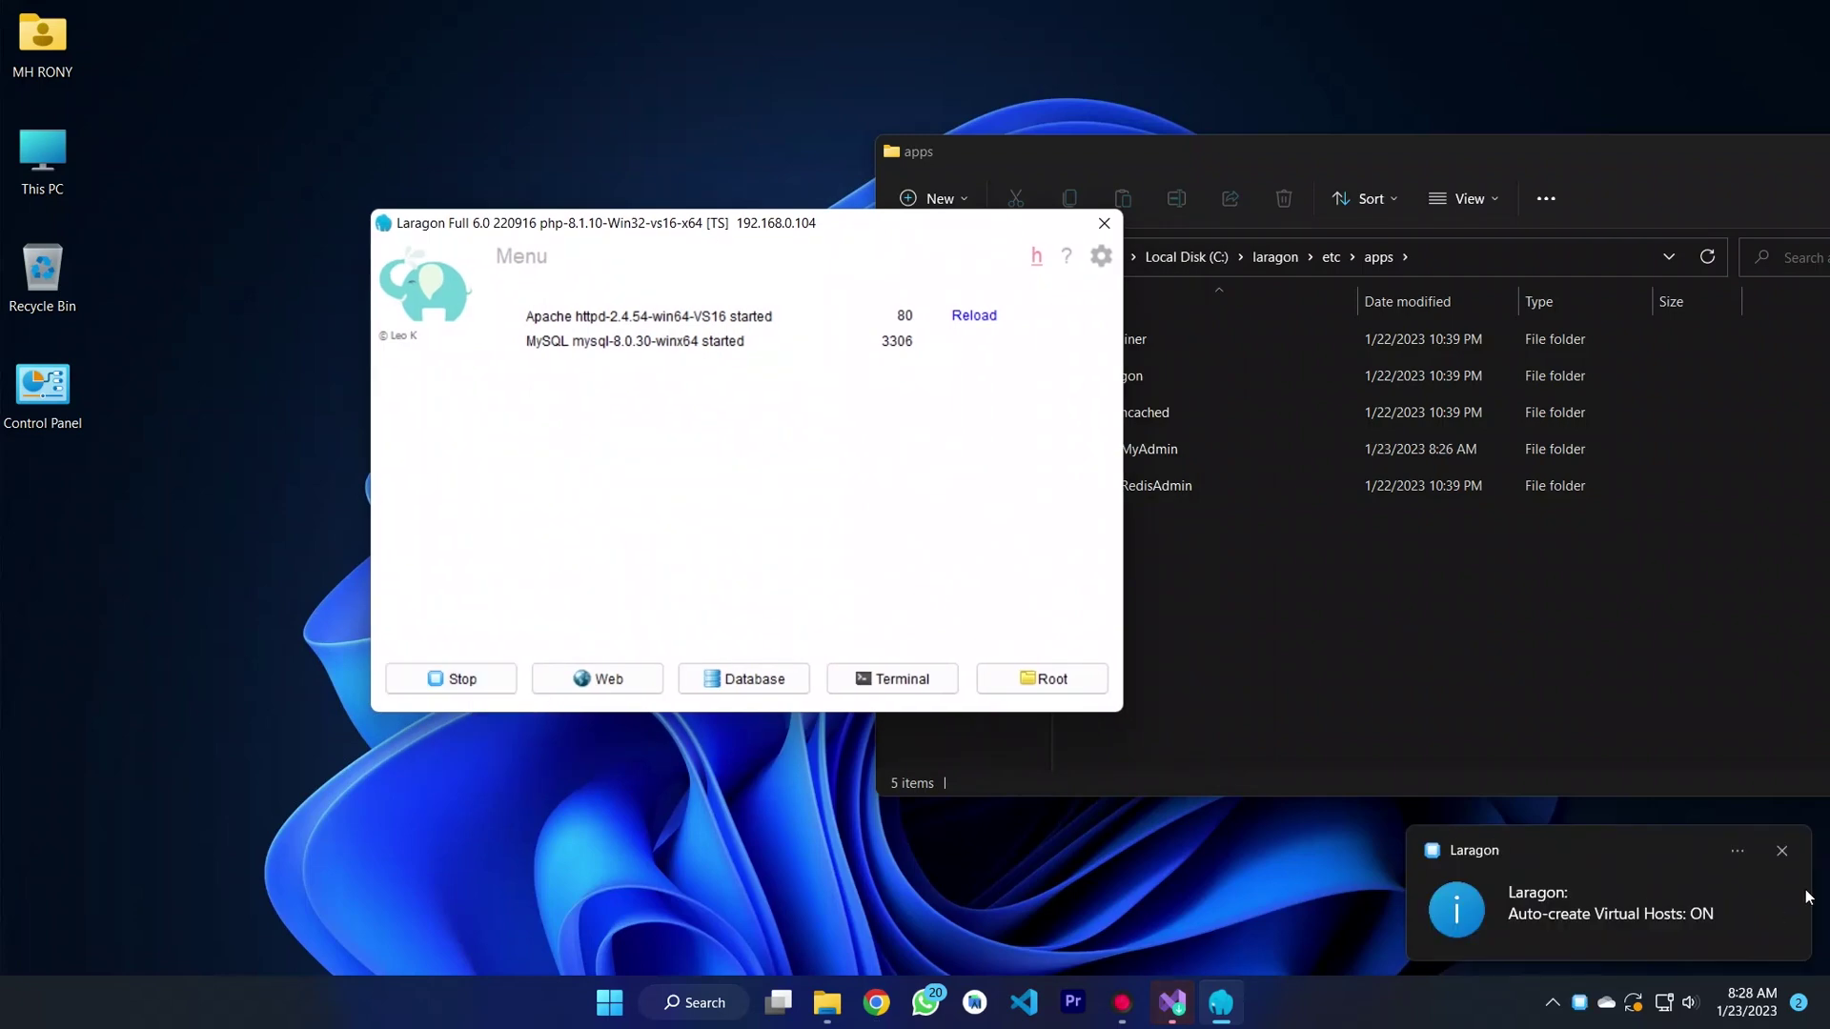
{"action": "left_click", "coordinate": [1786, 853]}
Step: Switch to Chrome and load localhost/phpmyadmin
{"action": "left_click", "coordinate": [877, 1002]}
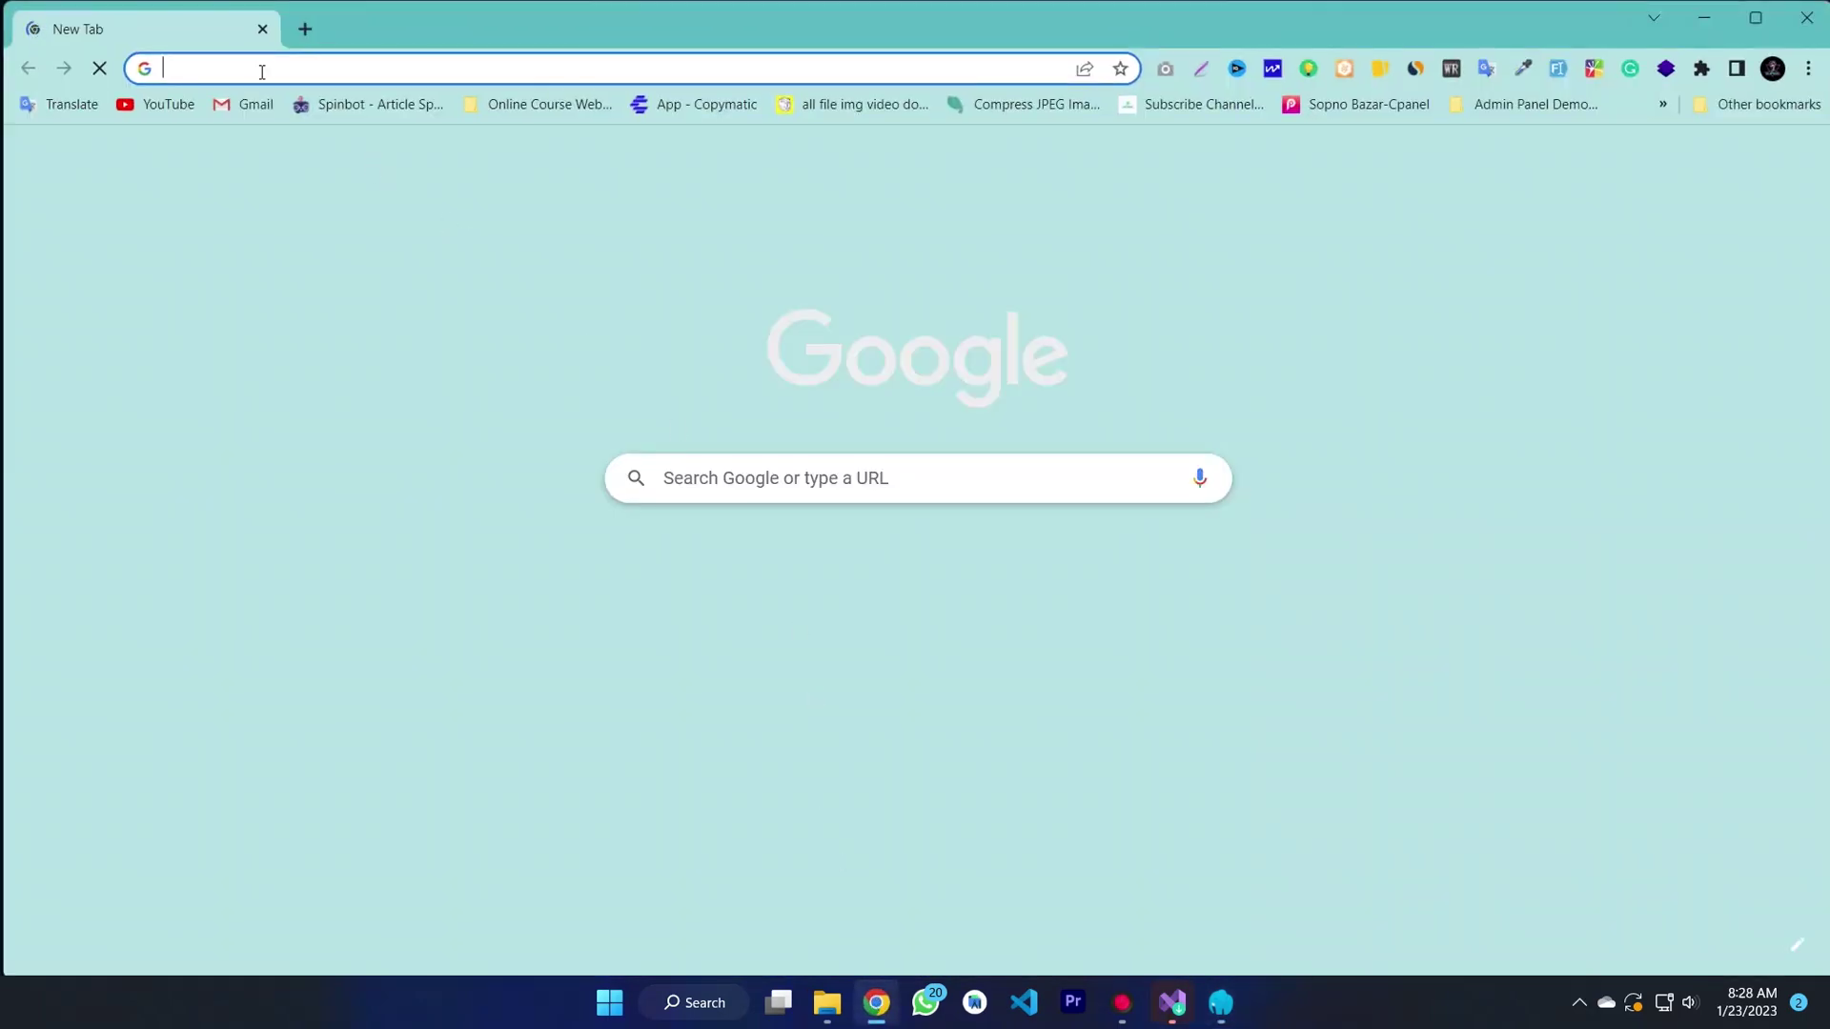
{"action": "left_click", "coordinate": [262, 71]}
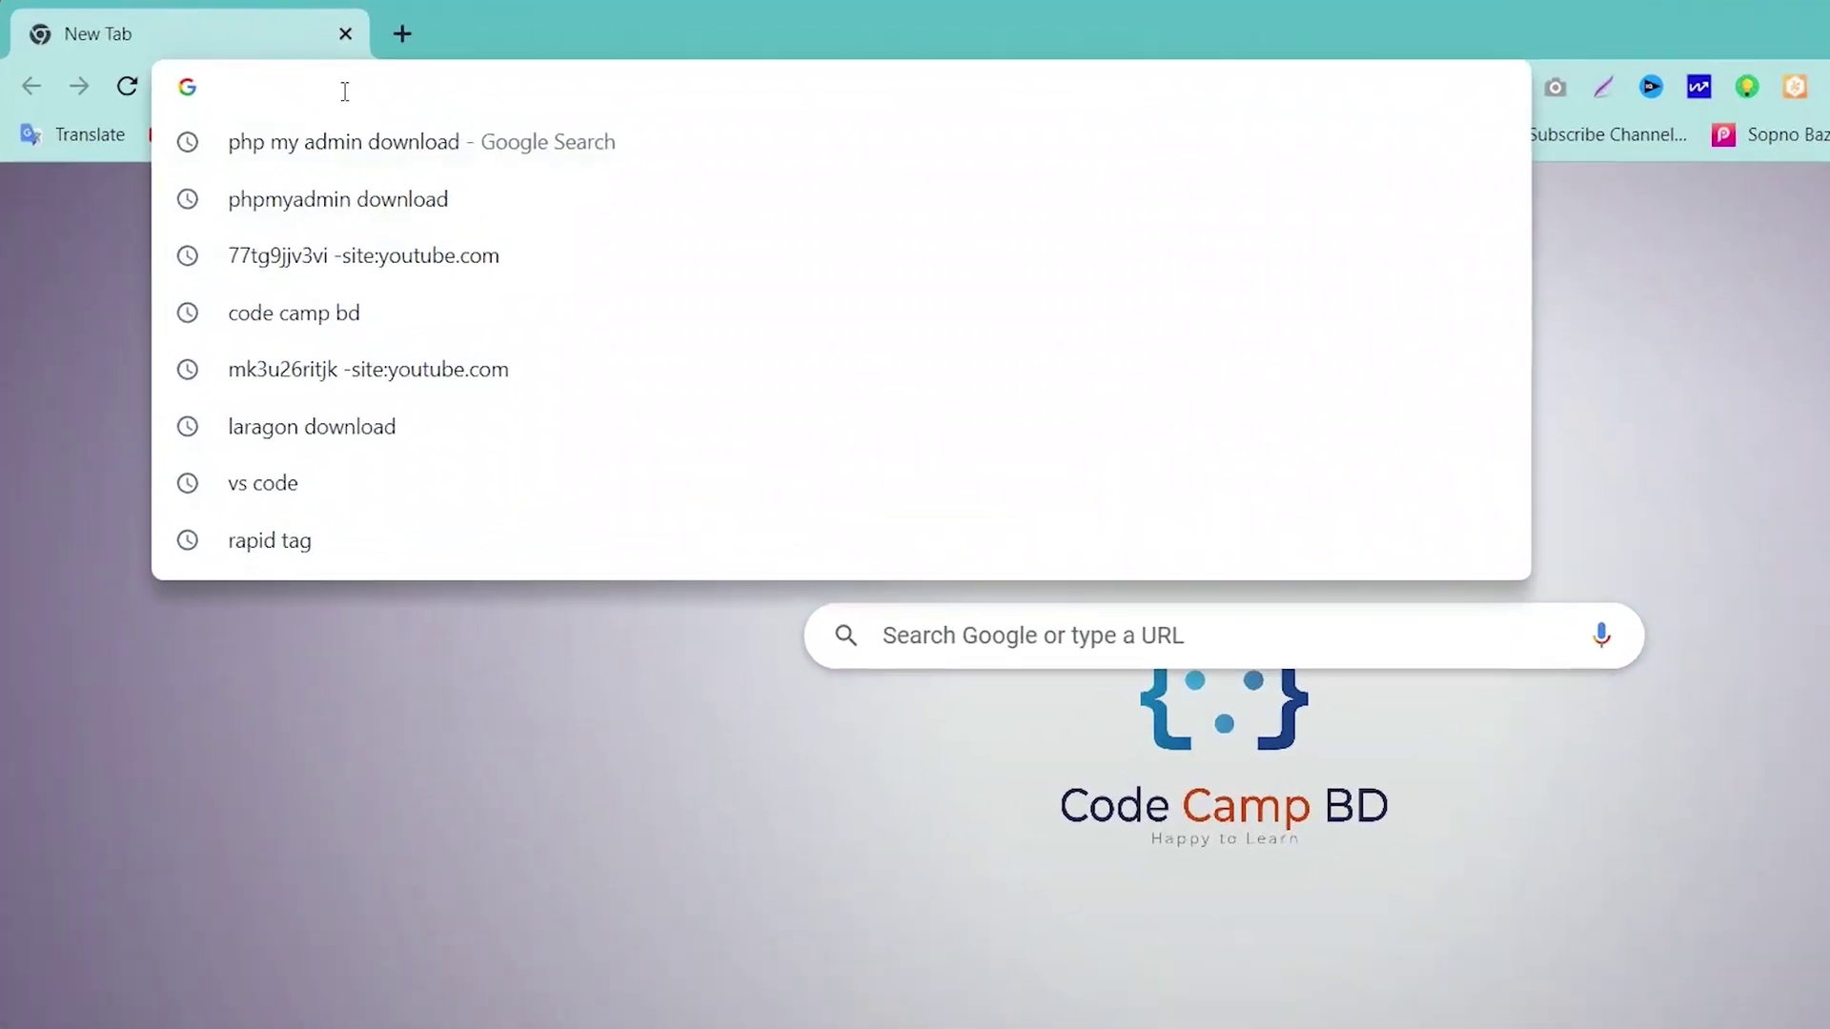
{"action": "type", "text": "l"}
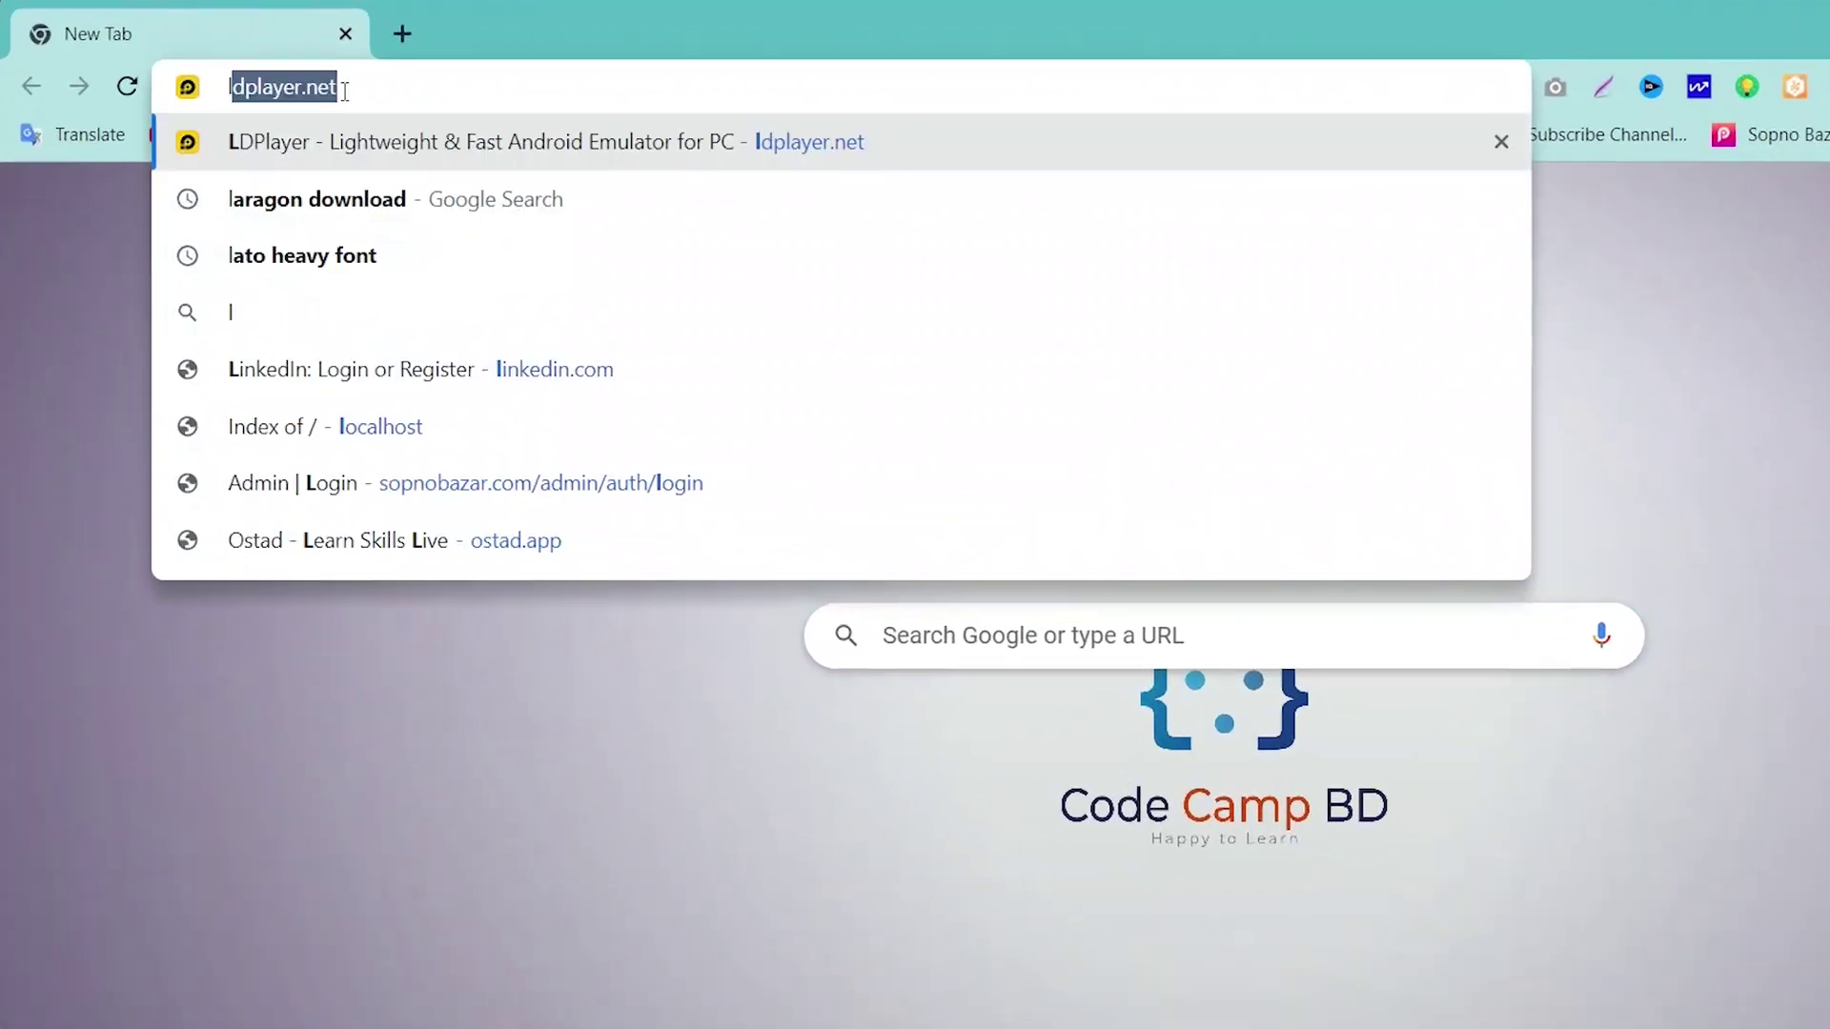
{"action": "type", "text": "ocal"}
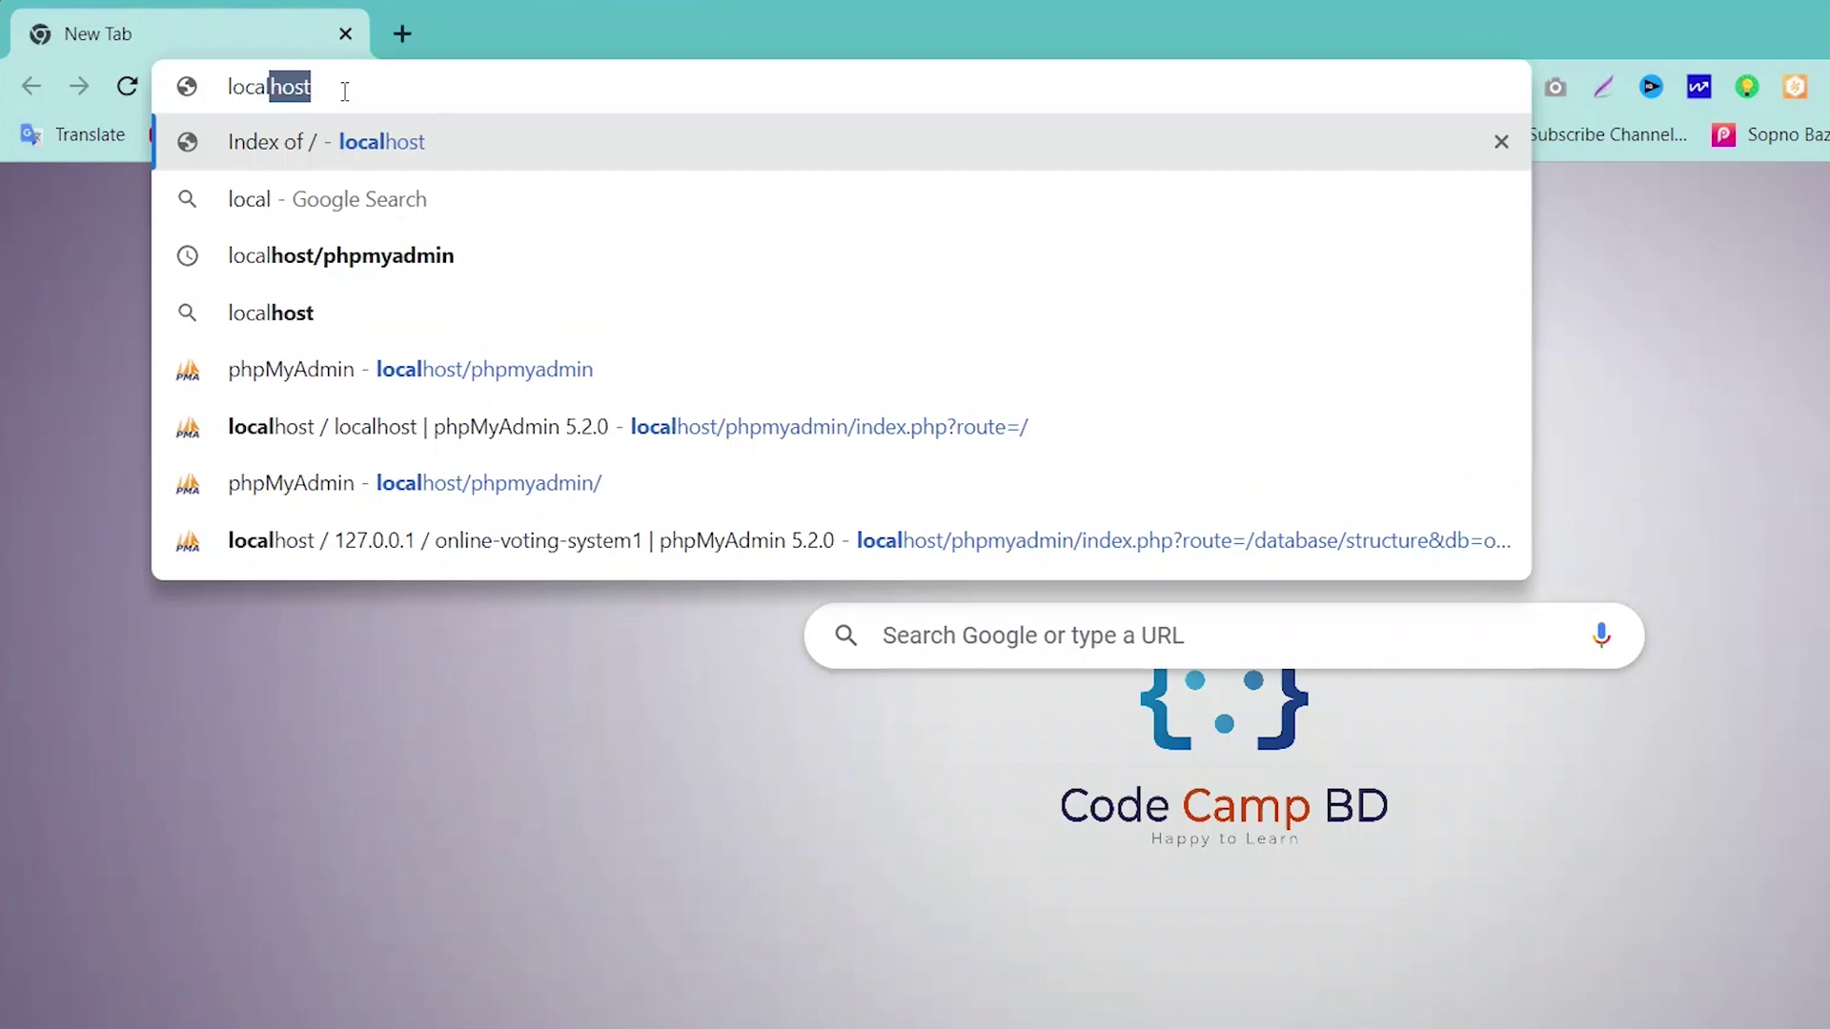
{"action": "type", "text": "host/"}
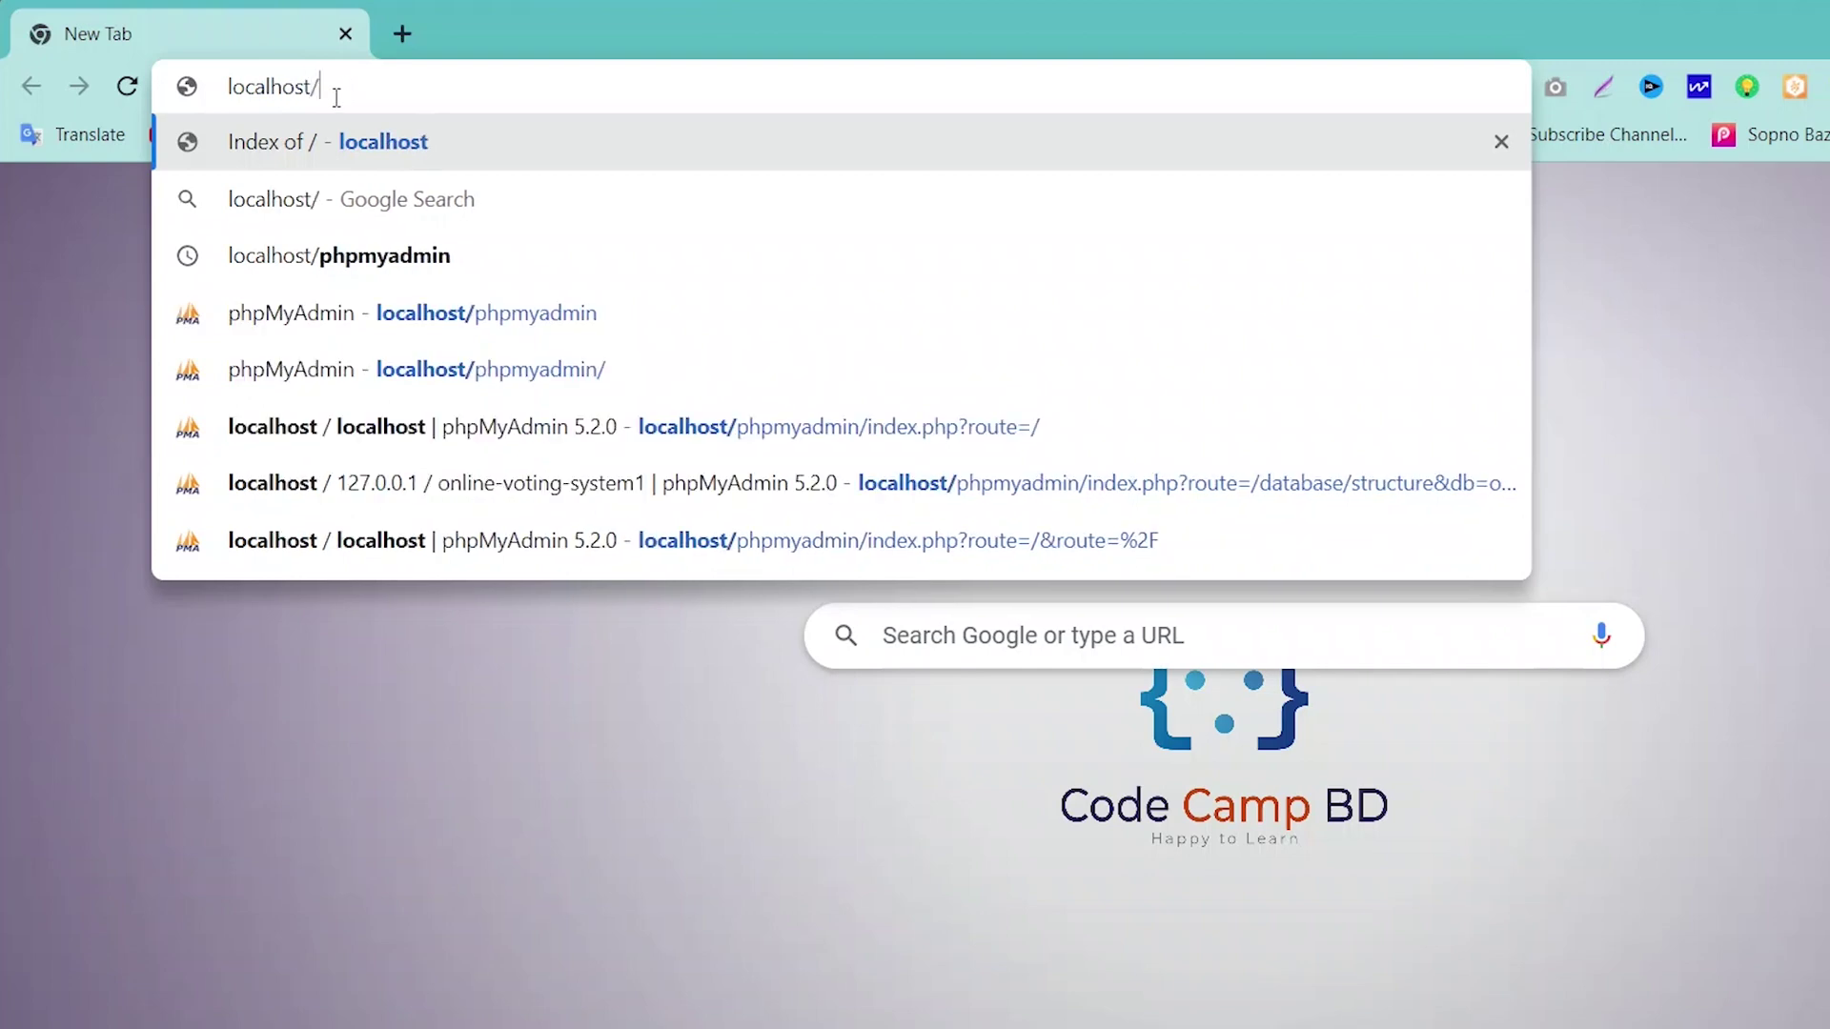
{"action": "type", "text": "phpmyad"}
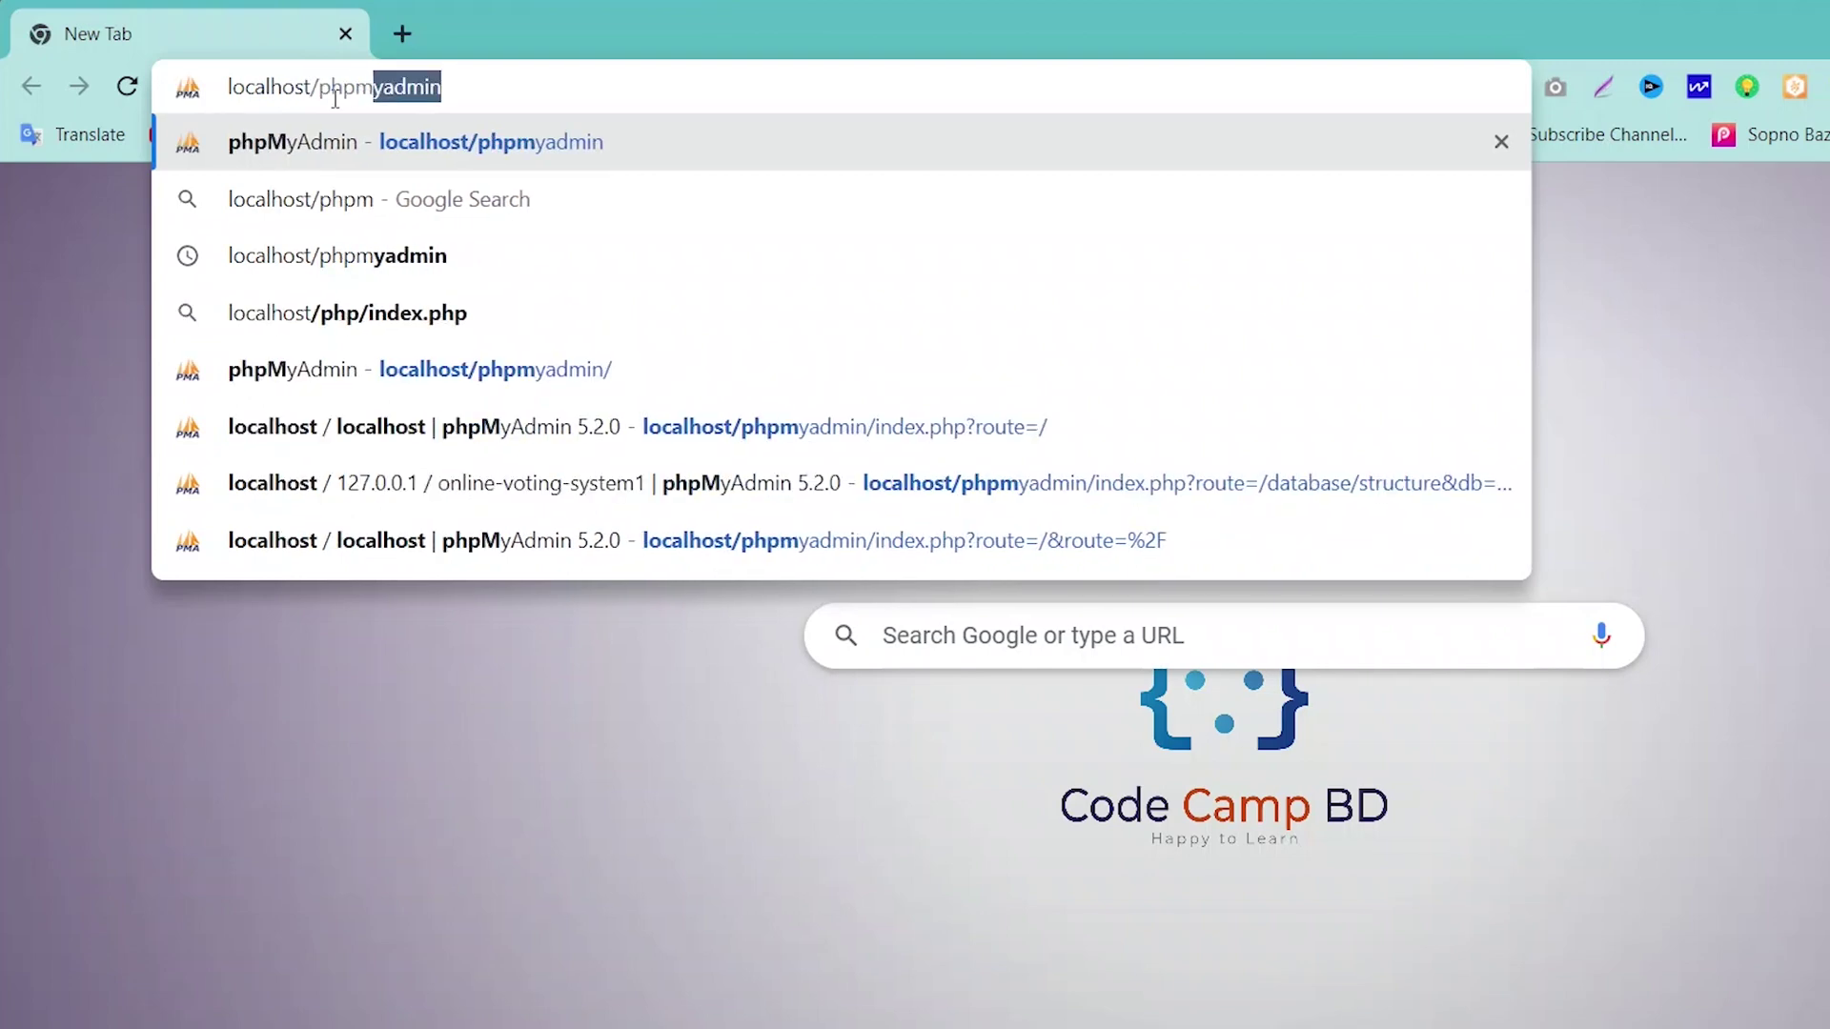
{"action": "type", "text": "min"}
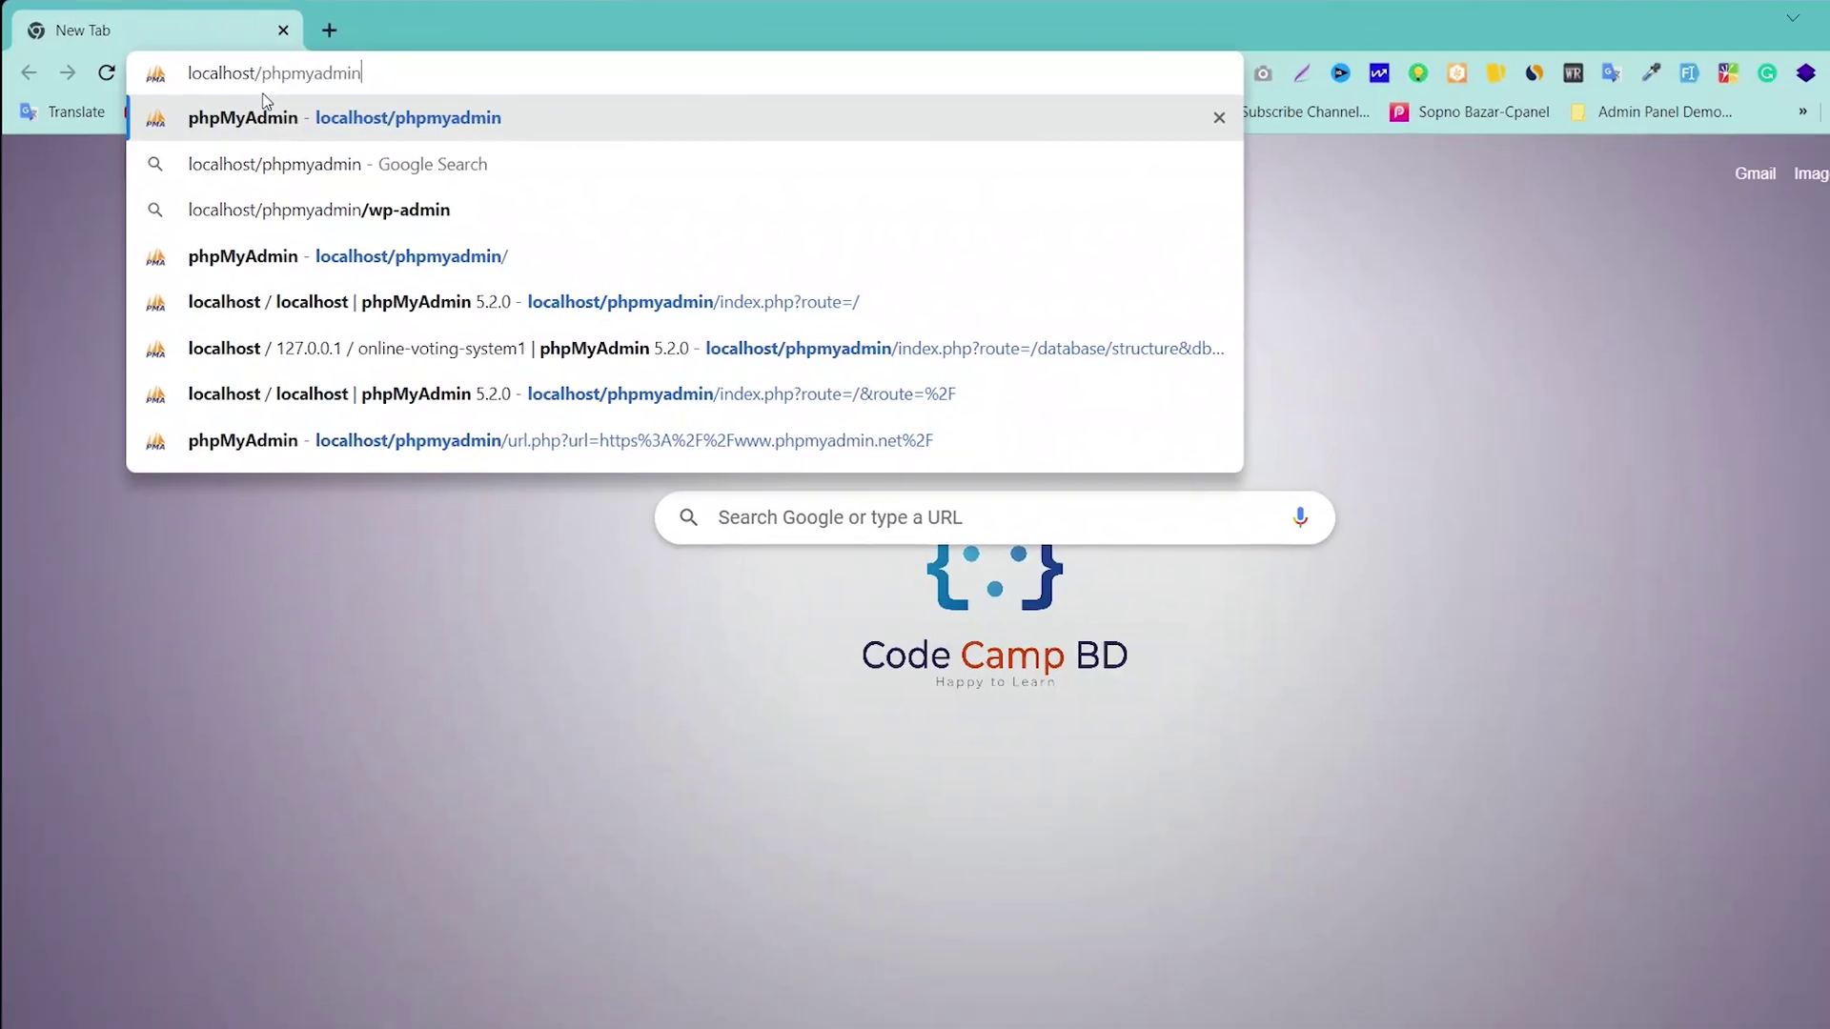
{"action": "key", "text": "Return"}
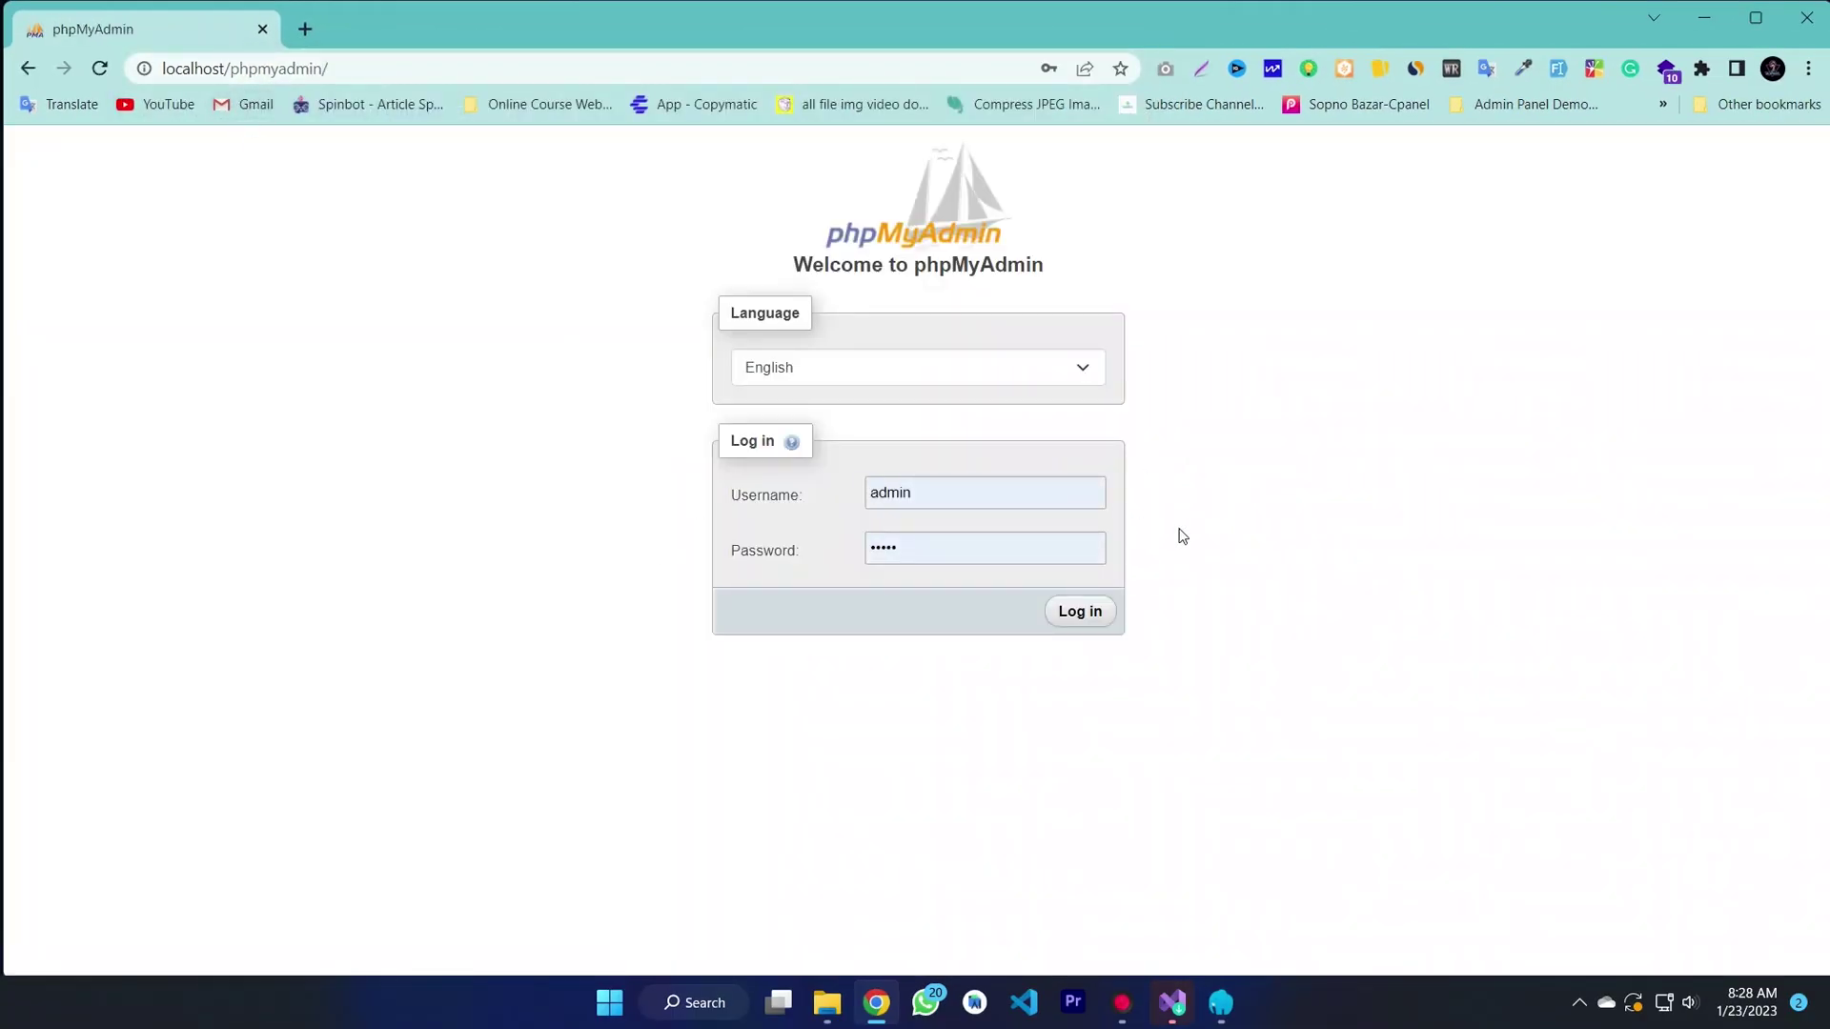
Step: Switch to Laragon, stop its services and try to reset and generate a random password for the MySQL root account
{"action": "left_click", "coordinate": [1221, 1003]}
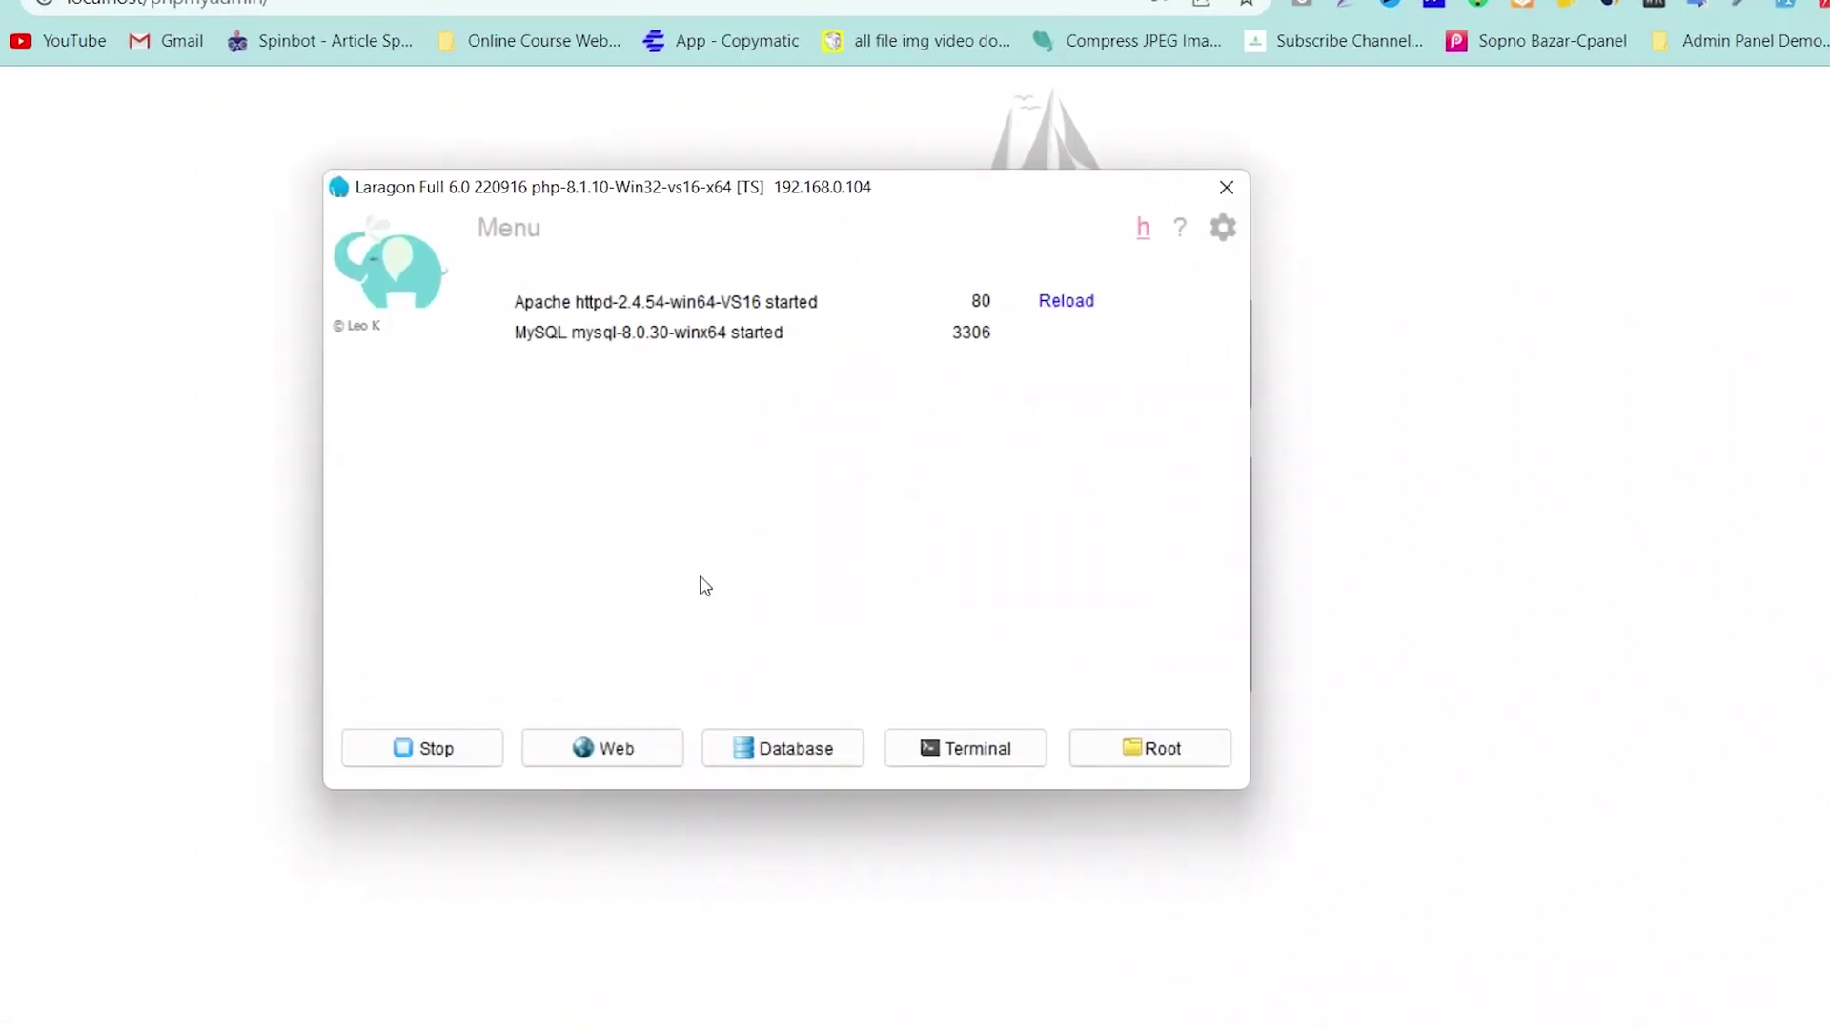
{"action": "left_click", "coordinate": [429, 772]}
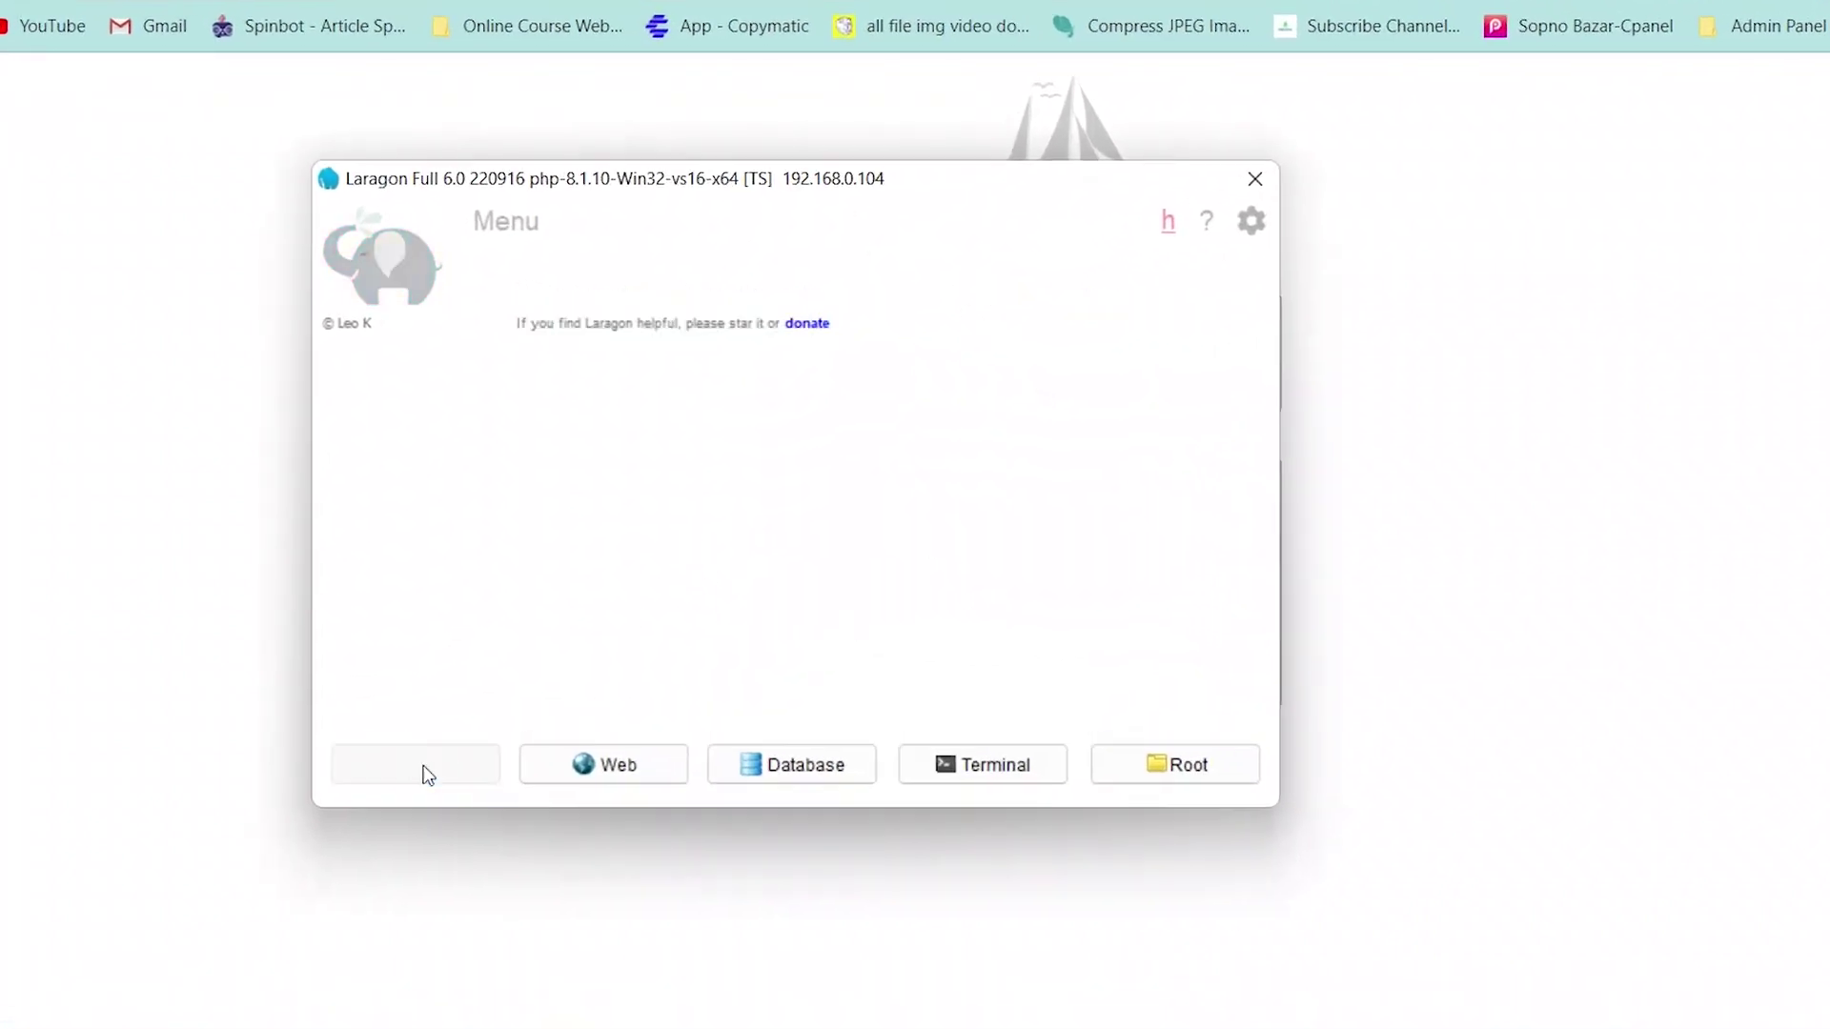
{"action": "right_click", "coordinate": [723, 455]}
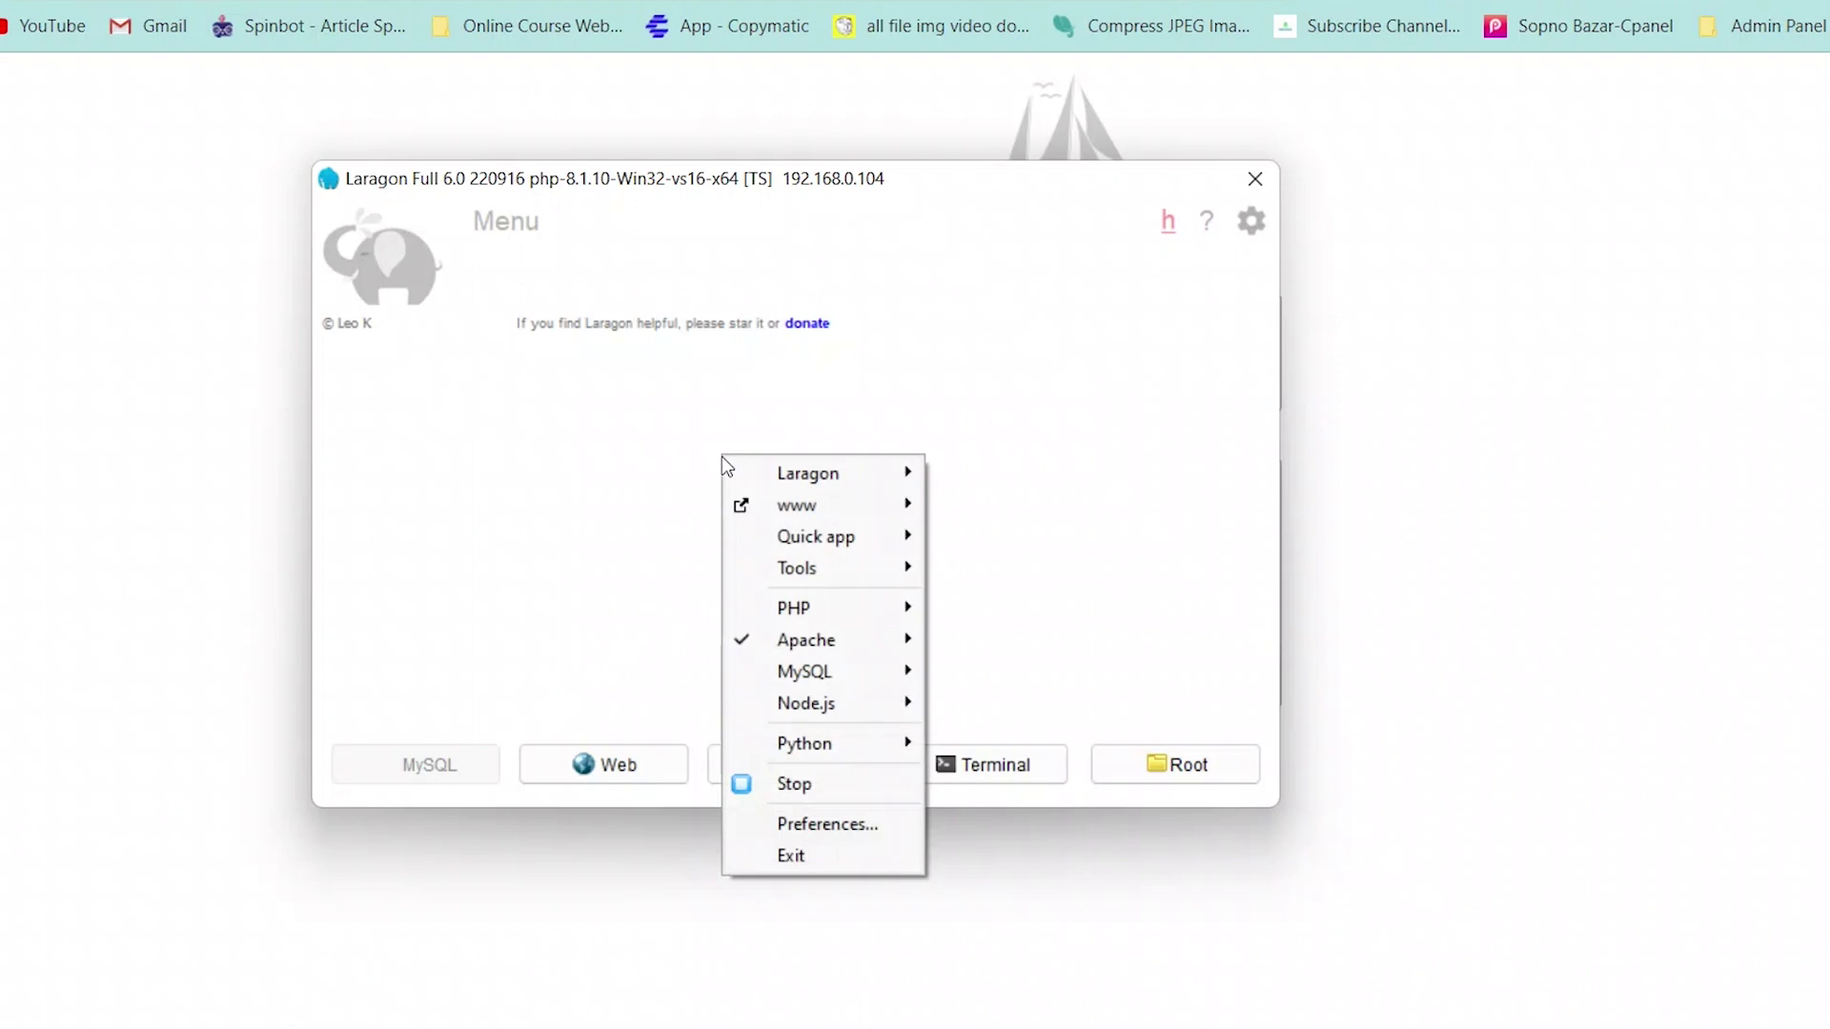
{"action": "mouse_move", "coordinate": [877, 667]}
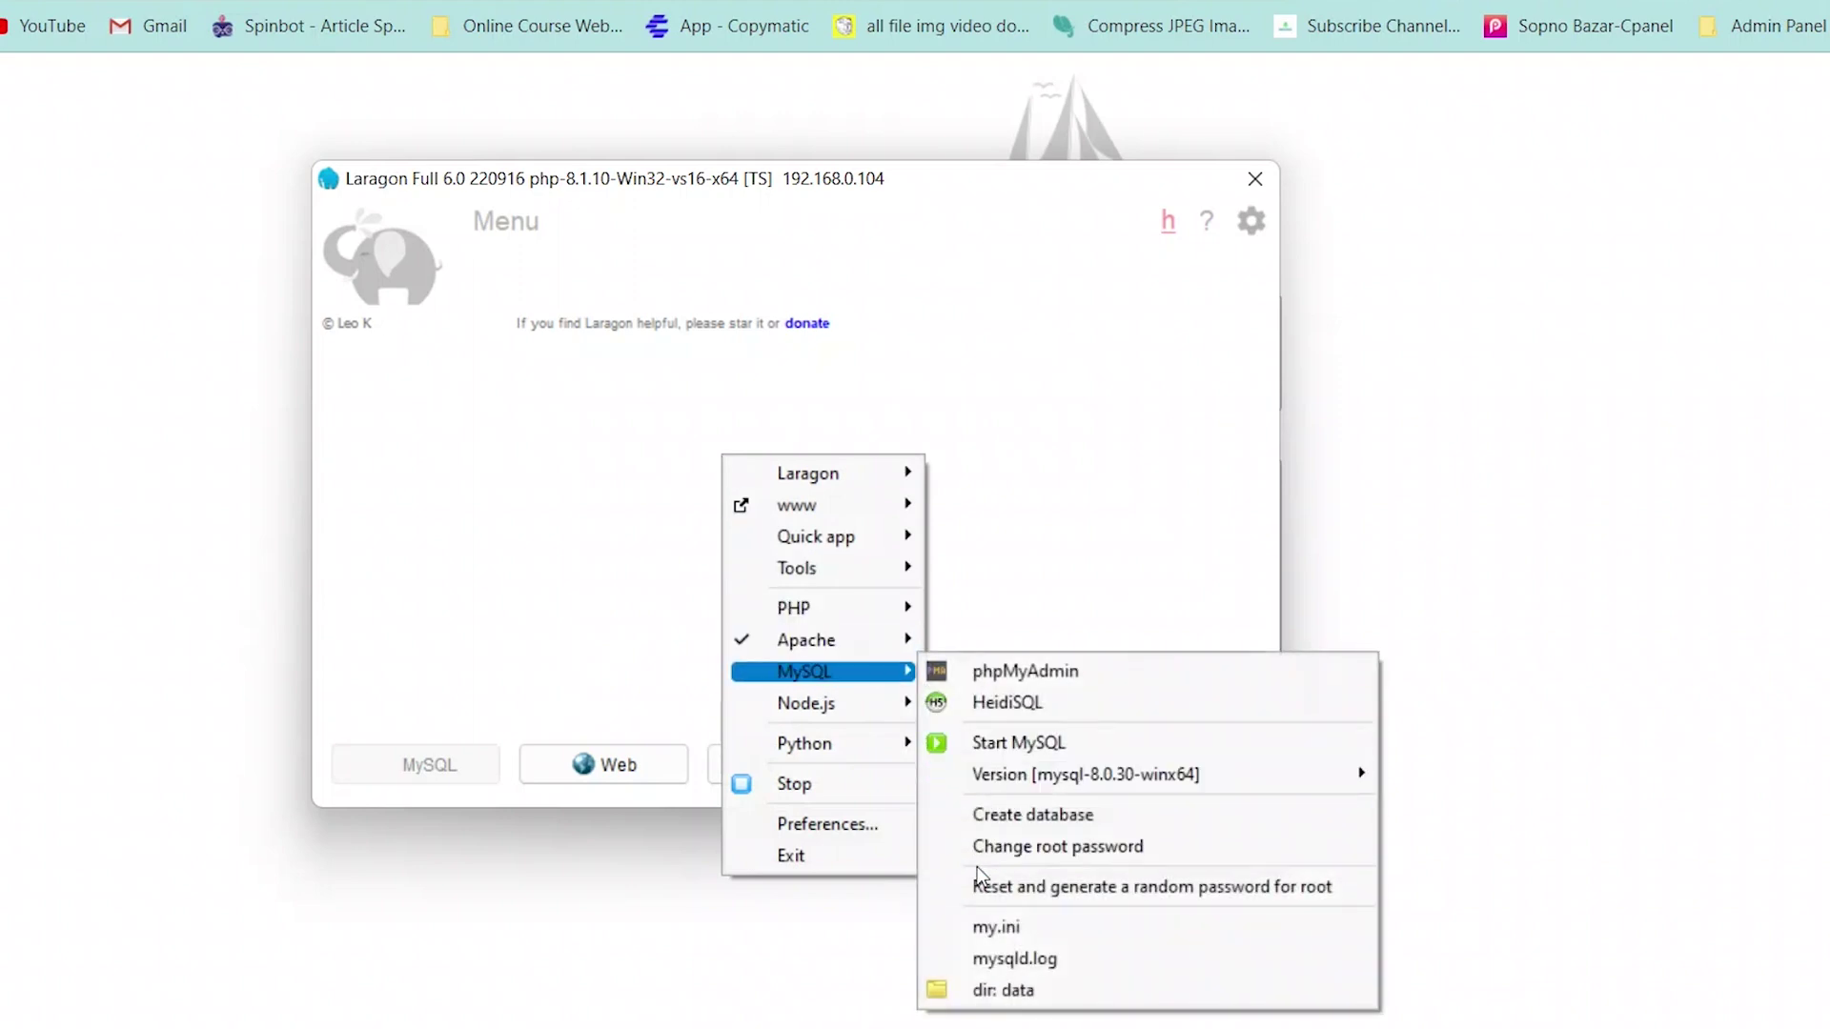
{"action": "left_click", "coordinate": [1039, 889]}
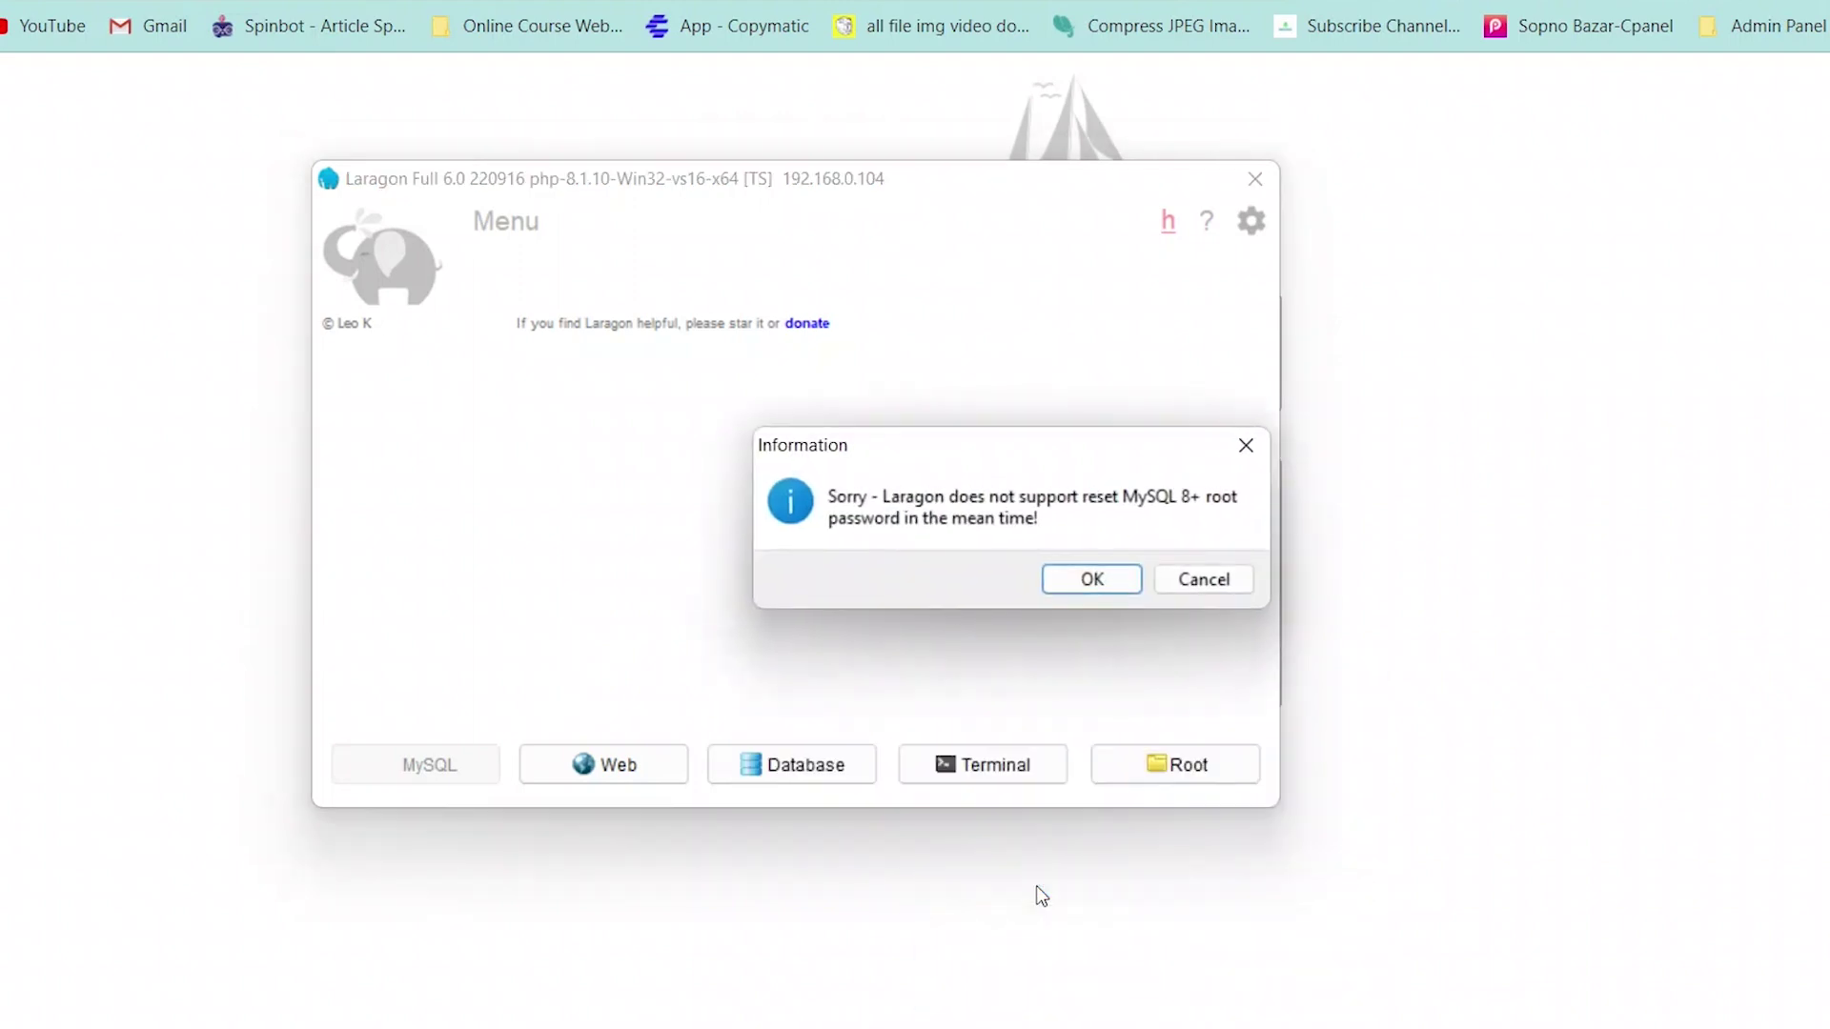
{"action": "left_click", "coordinate": [1094, 580]}
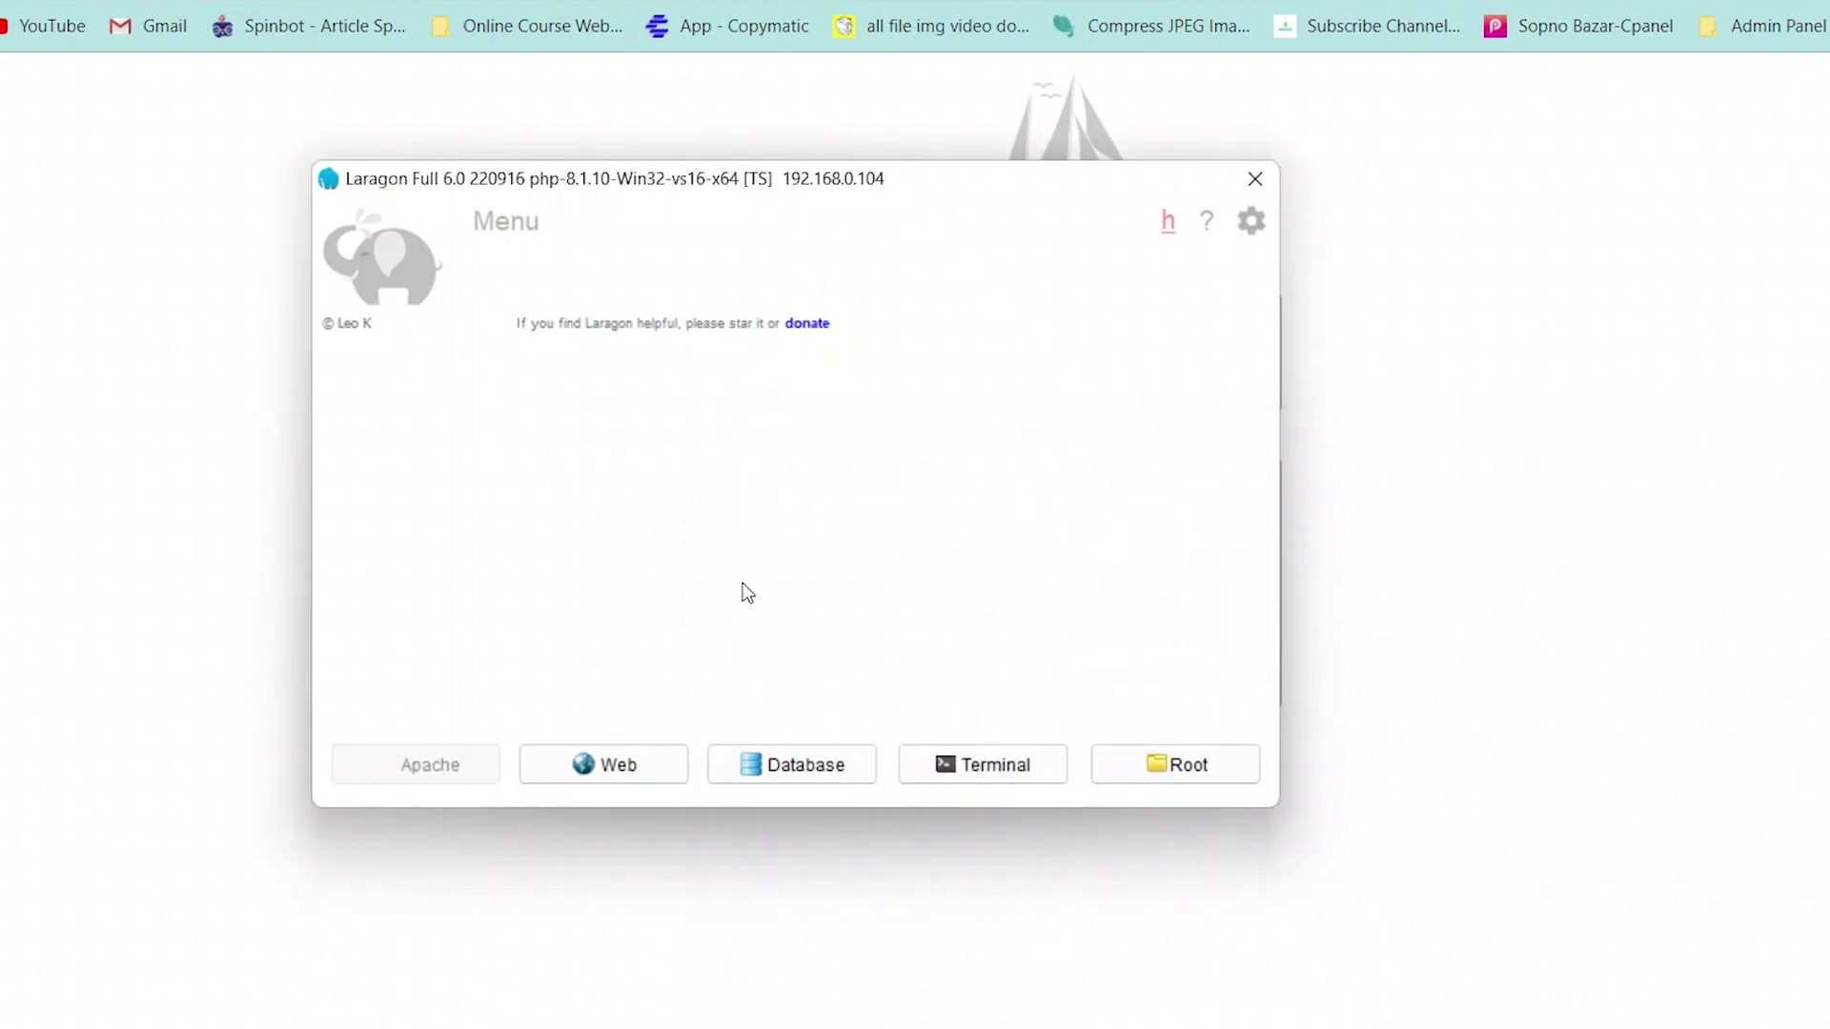
Step: Start Laragon's Apache and MySQL services, then switch to Chrome and log in to phpMyAdmin as root with an empty password
{"action": "left_click", "coordinate": [428, 767]}
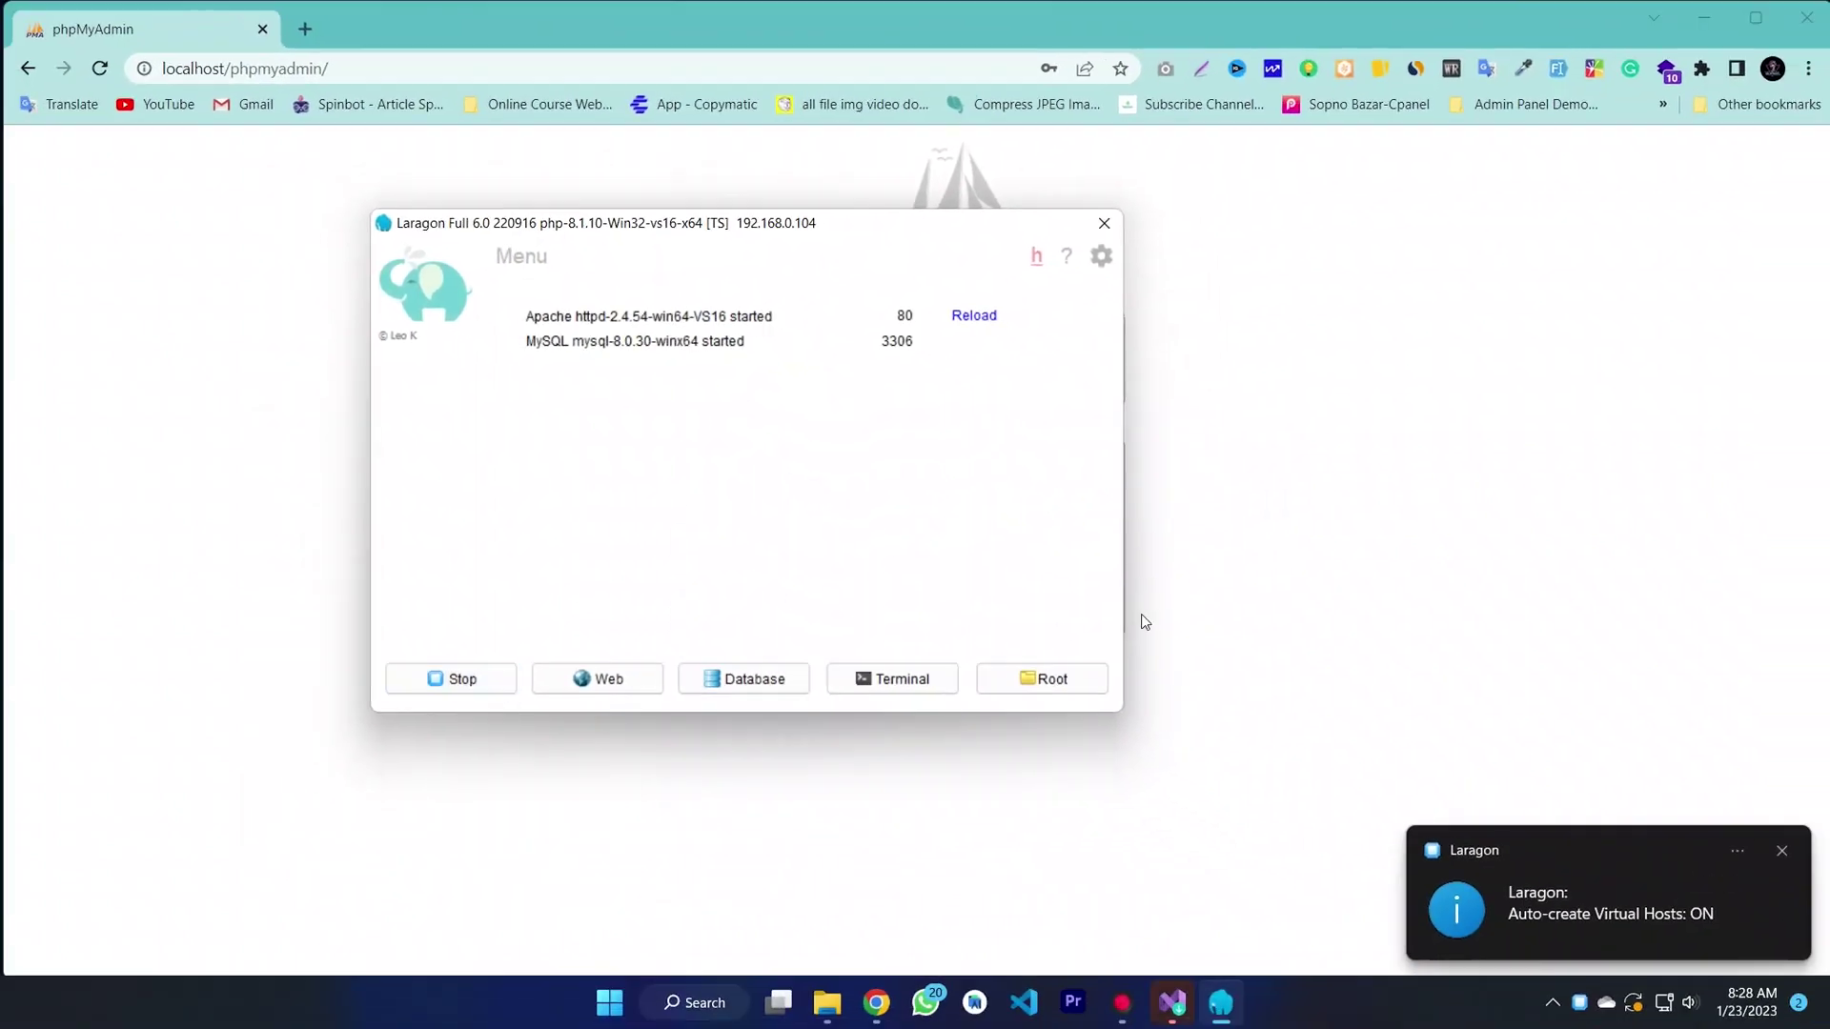
{"action": "left_click", "coordinate": [1300, 601]}
{"action": "double_click", "coordinate": [963, 490]}
{"action": "type", "text": "ro"}
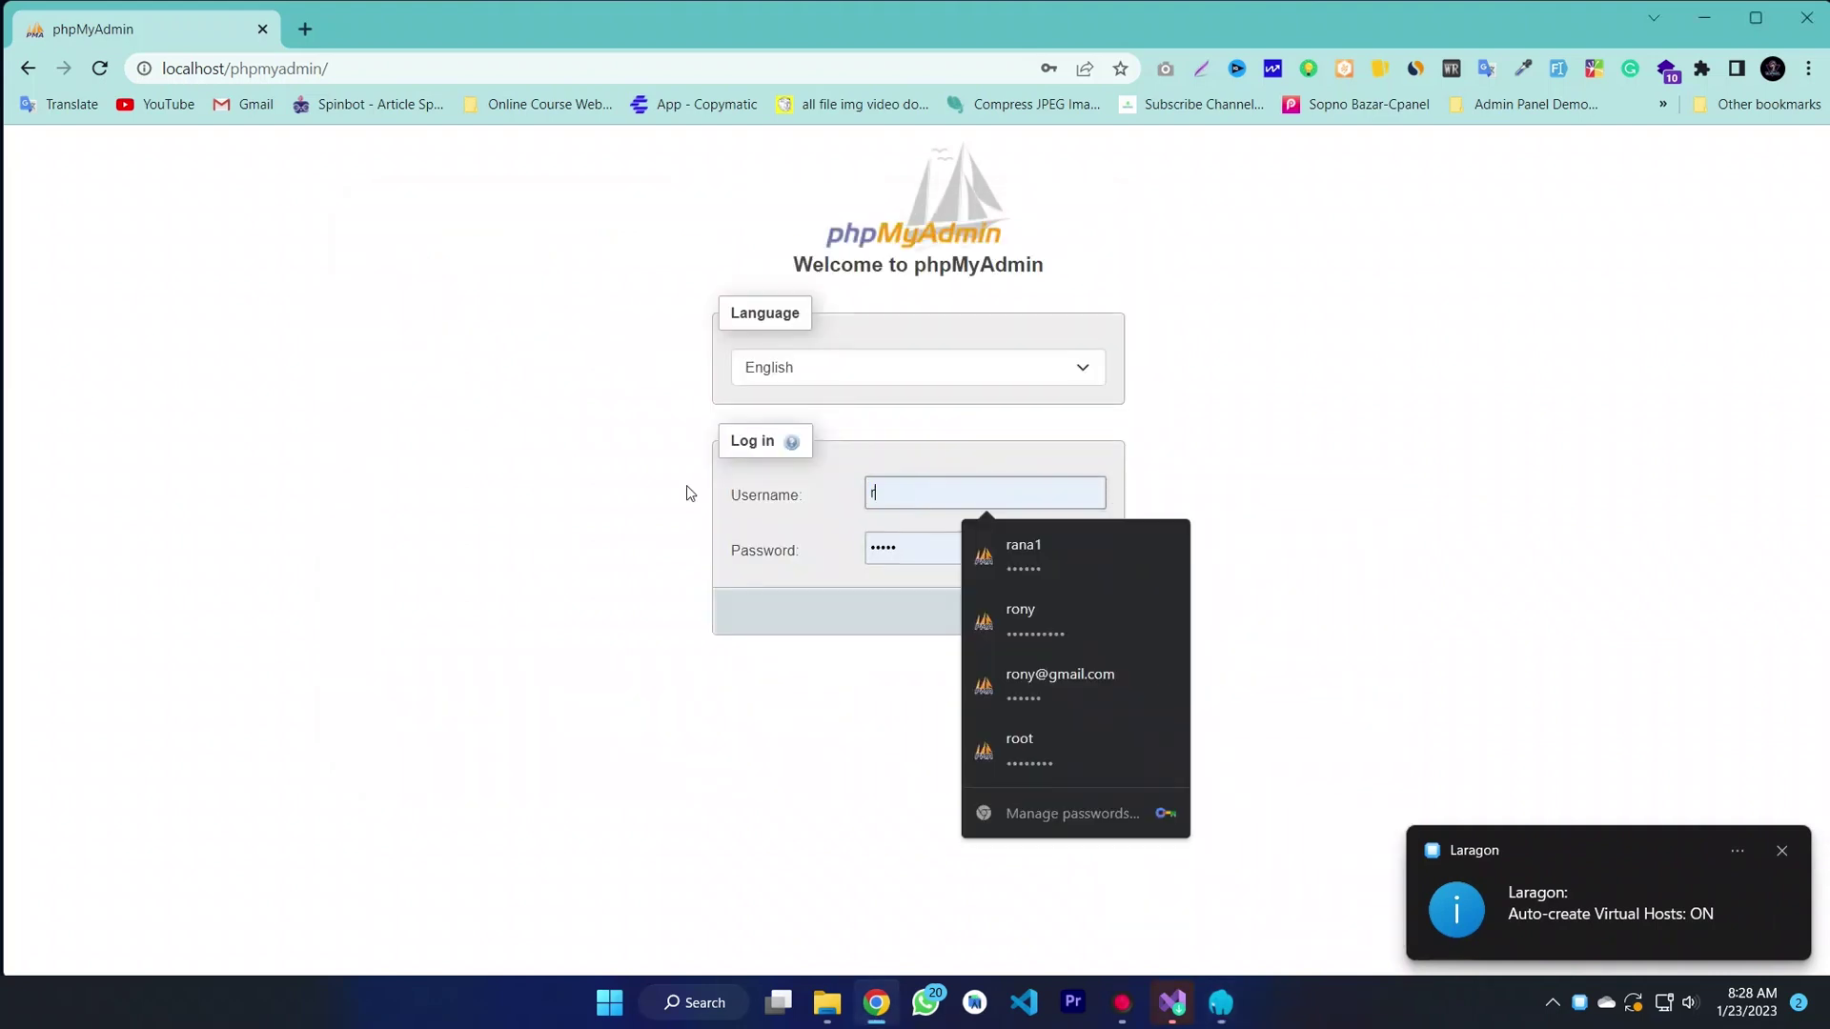
{"action": "type", "text": "ot"}
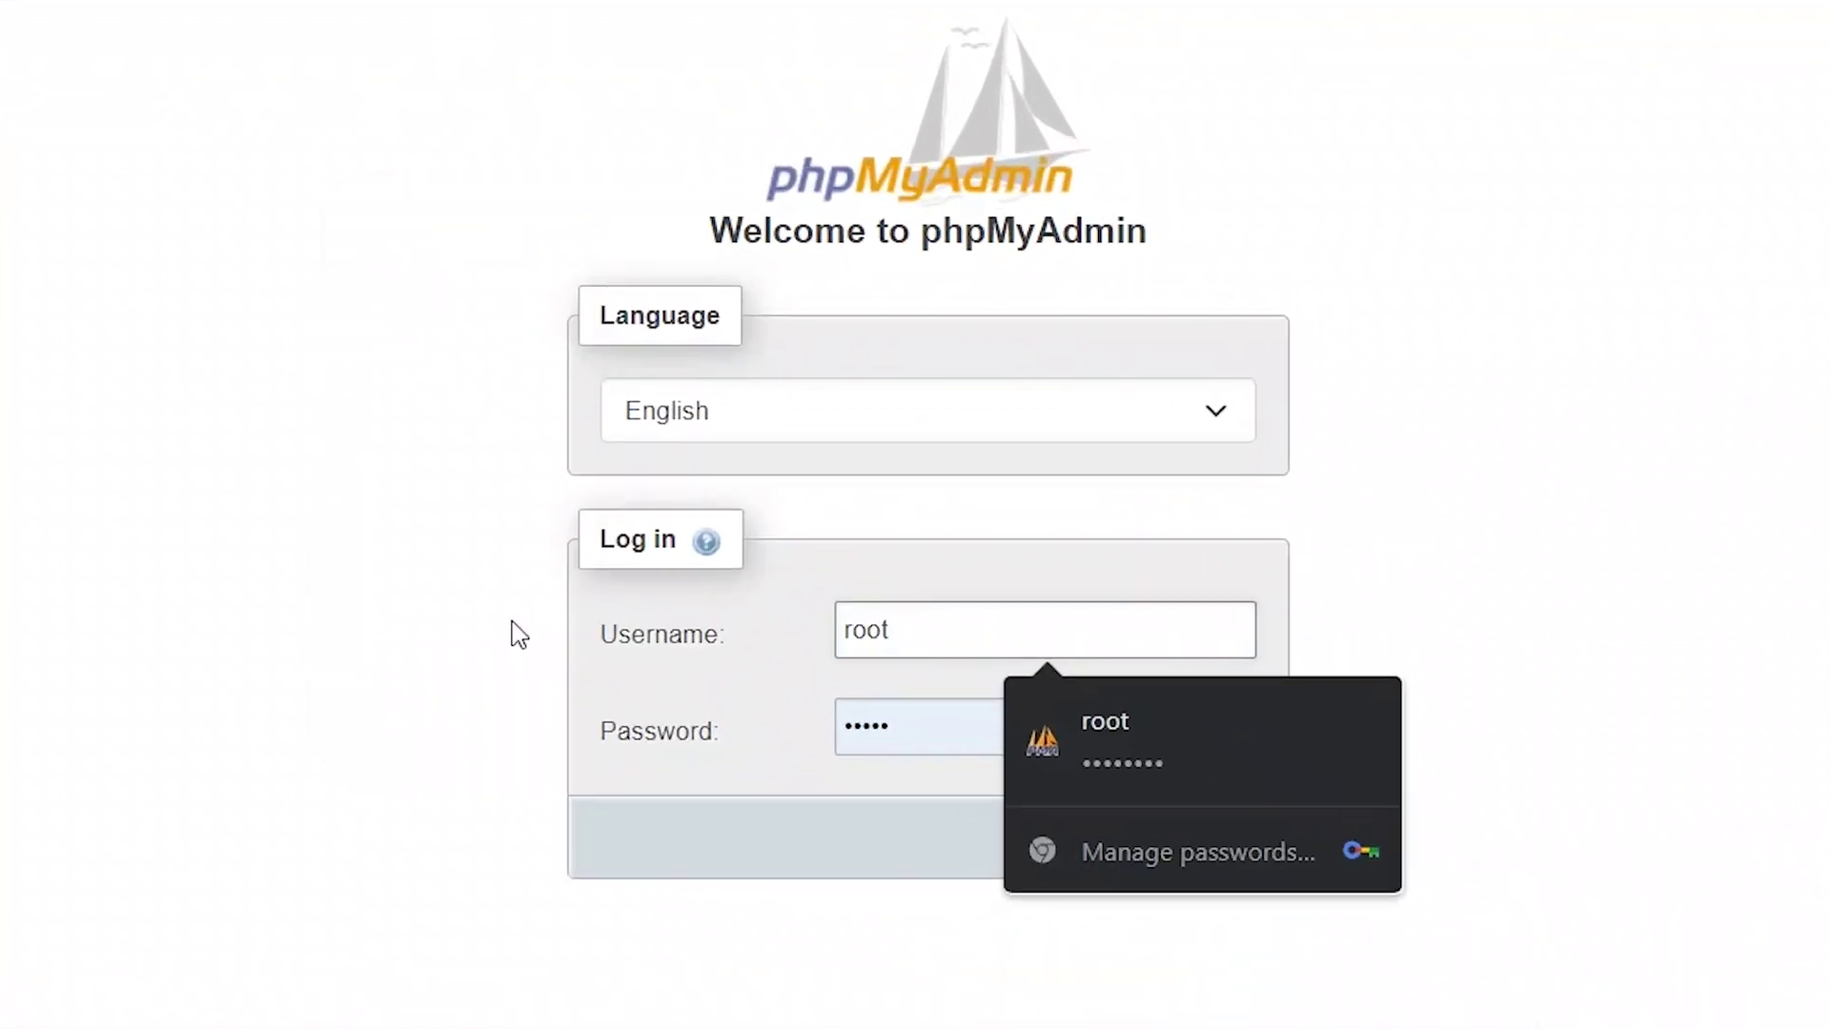
{"action": "double_click", "coordinate": [935, 740]}
{"action": "key", "text": "BackSpace"}
{"action": "left_click", "coordinate": [777, 829]}
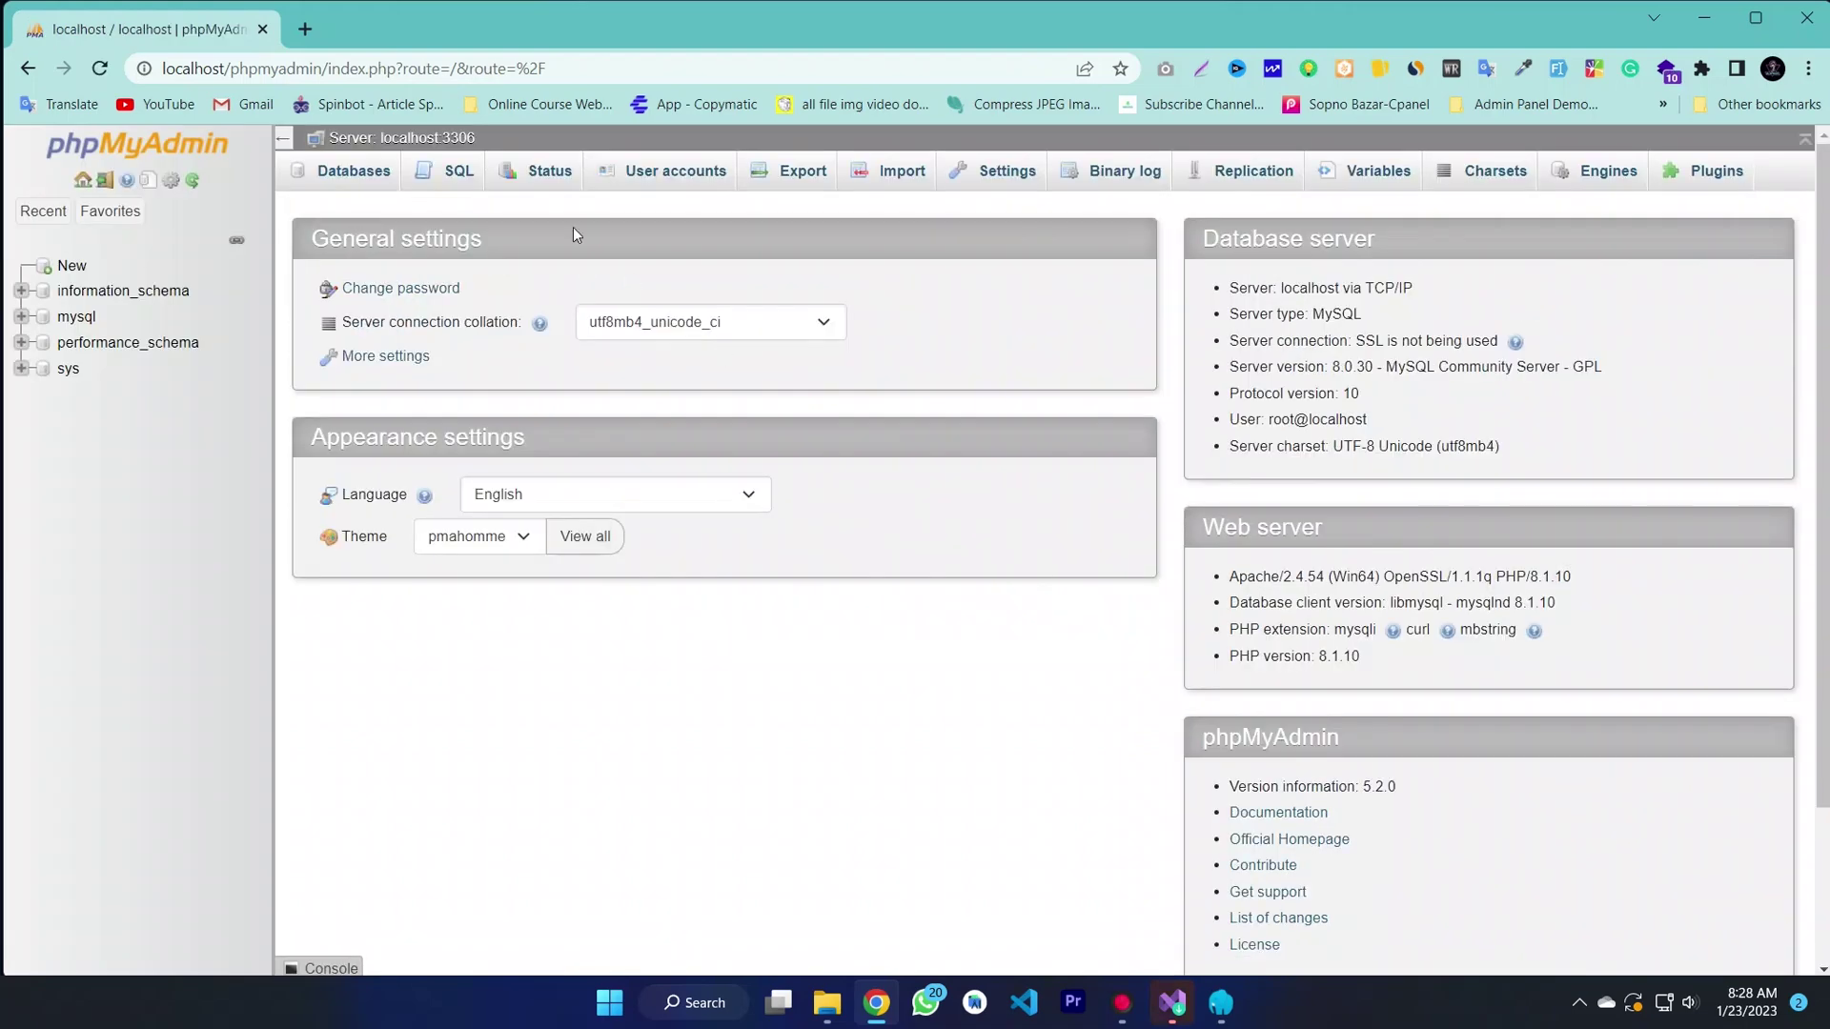
Step: Examine the information_schema database's tables and the information_schema and mysql tree entries, and minimize the browser window
{"action": "left_click", "coordinate": [38, 292]}
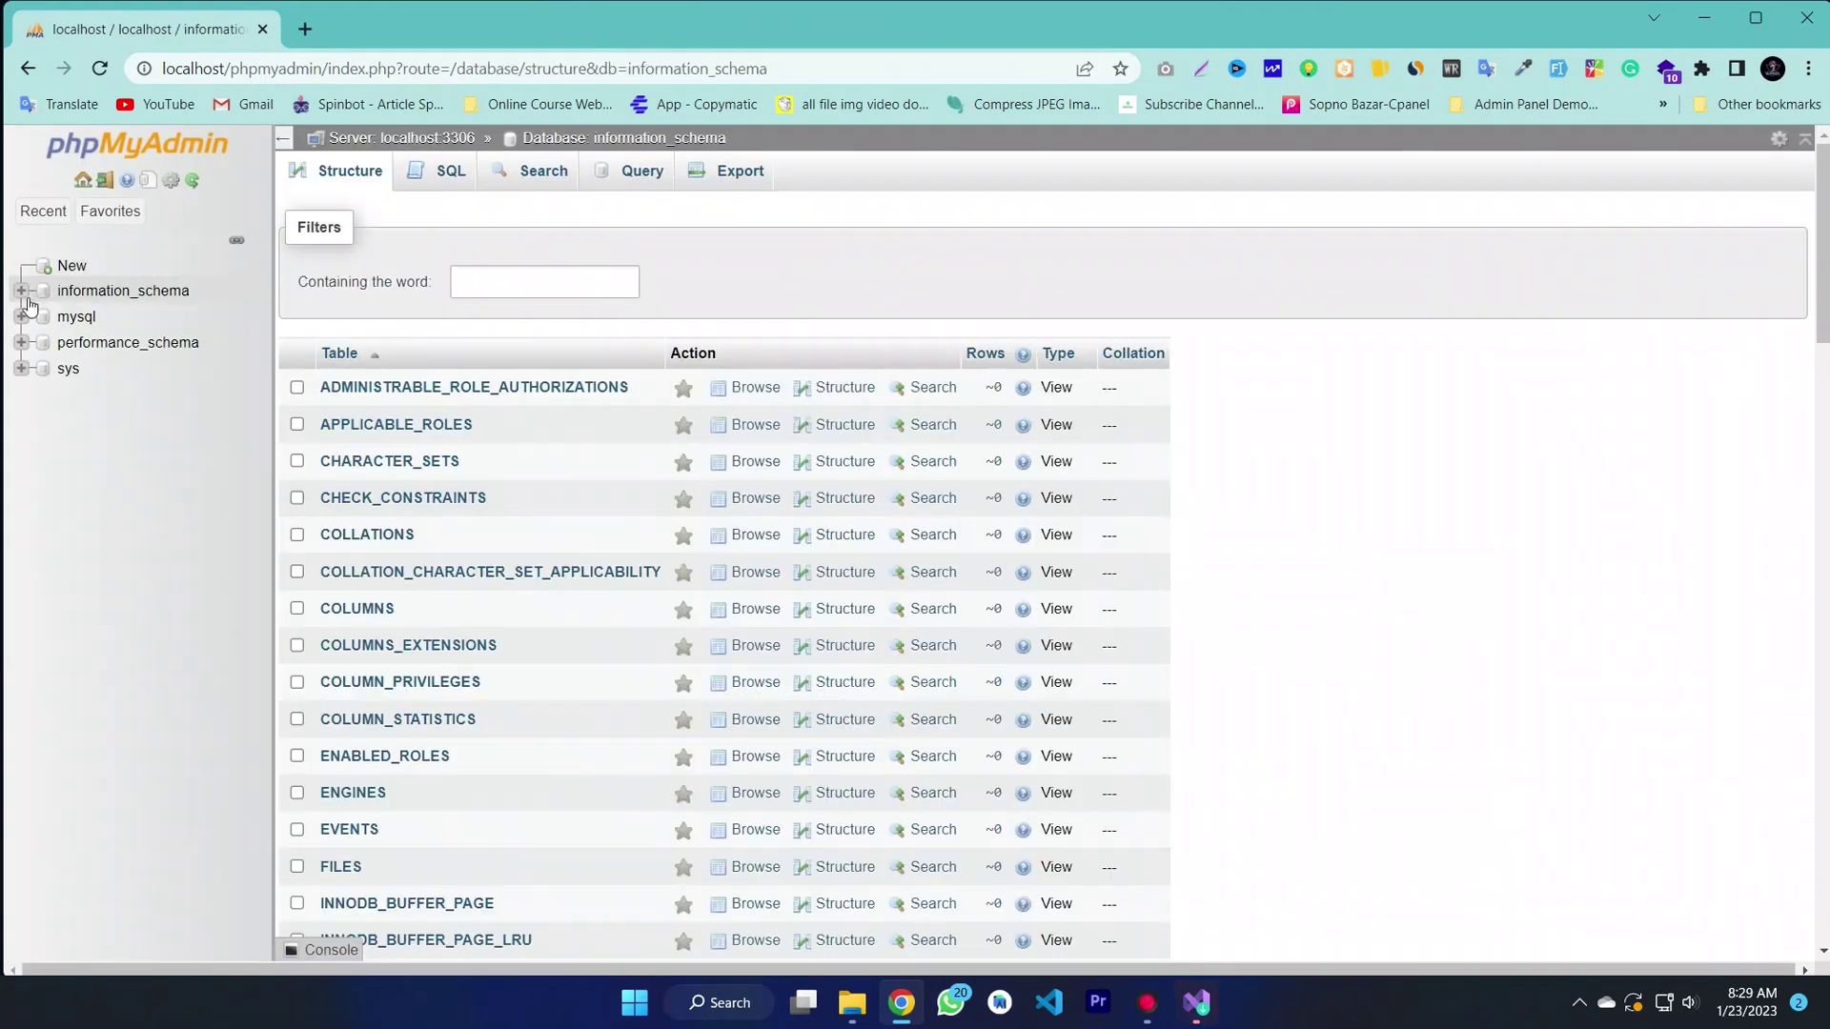
{"action": "left_click", "coordinate": [23, 294]}
{"action": "left_click", "coordinate": [23, 293]}
{"action": "left_click", "coordinate": [23, 317]}
{"action": "left_click", "coordinate": [23, 317]}
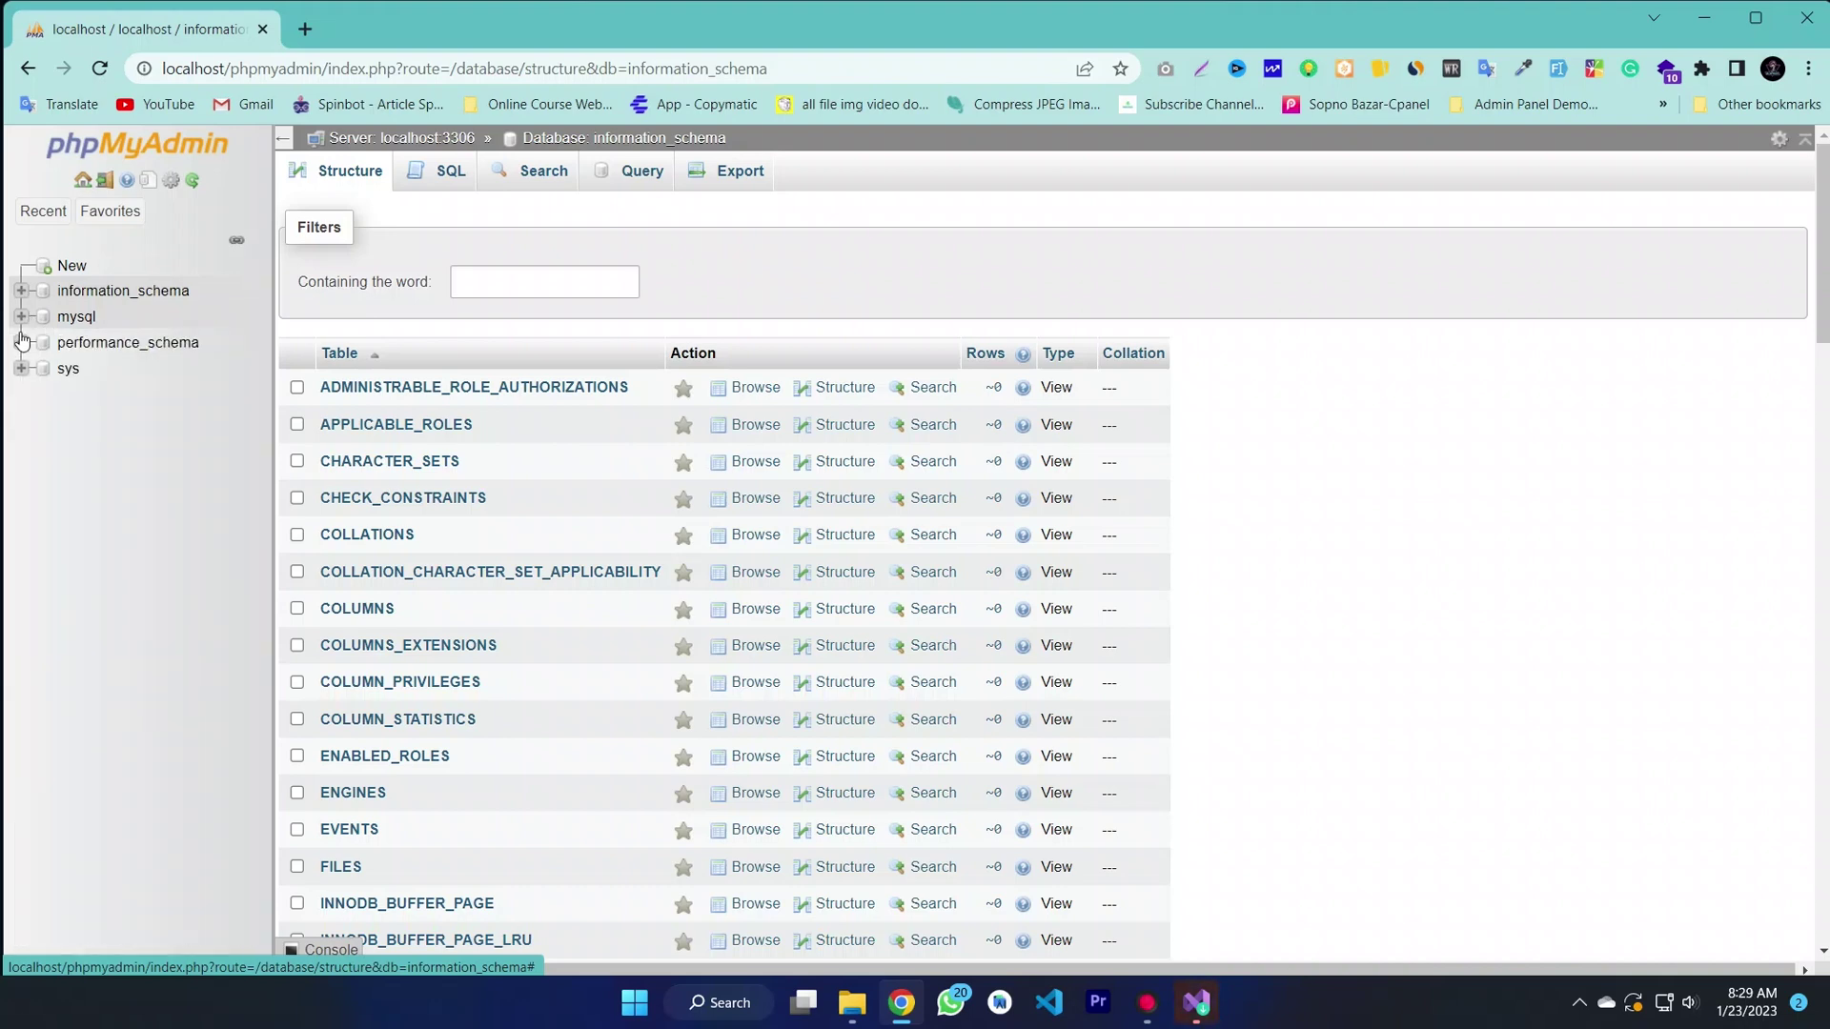
{"action": "left_click", "coordinate": [23, 318]}
{"action": "left_click", "coordinate": [23, 317]}
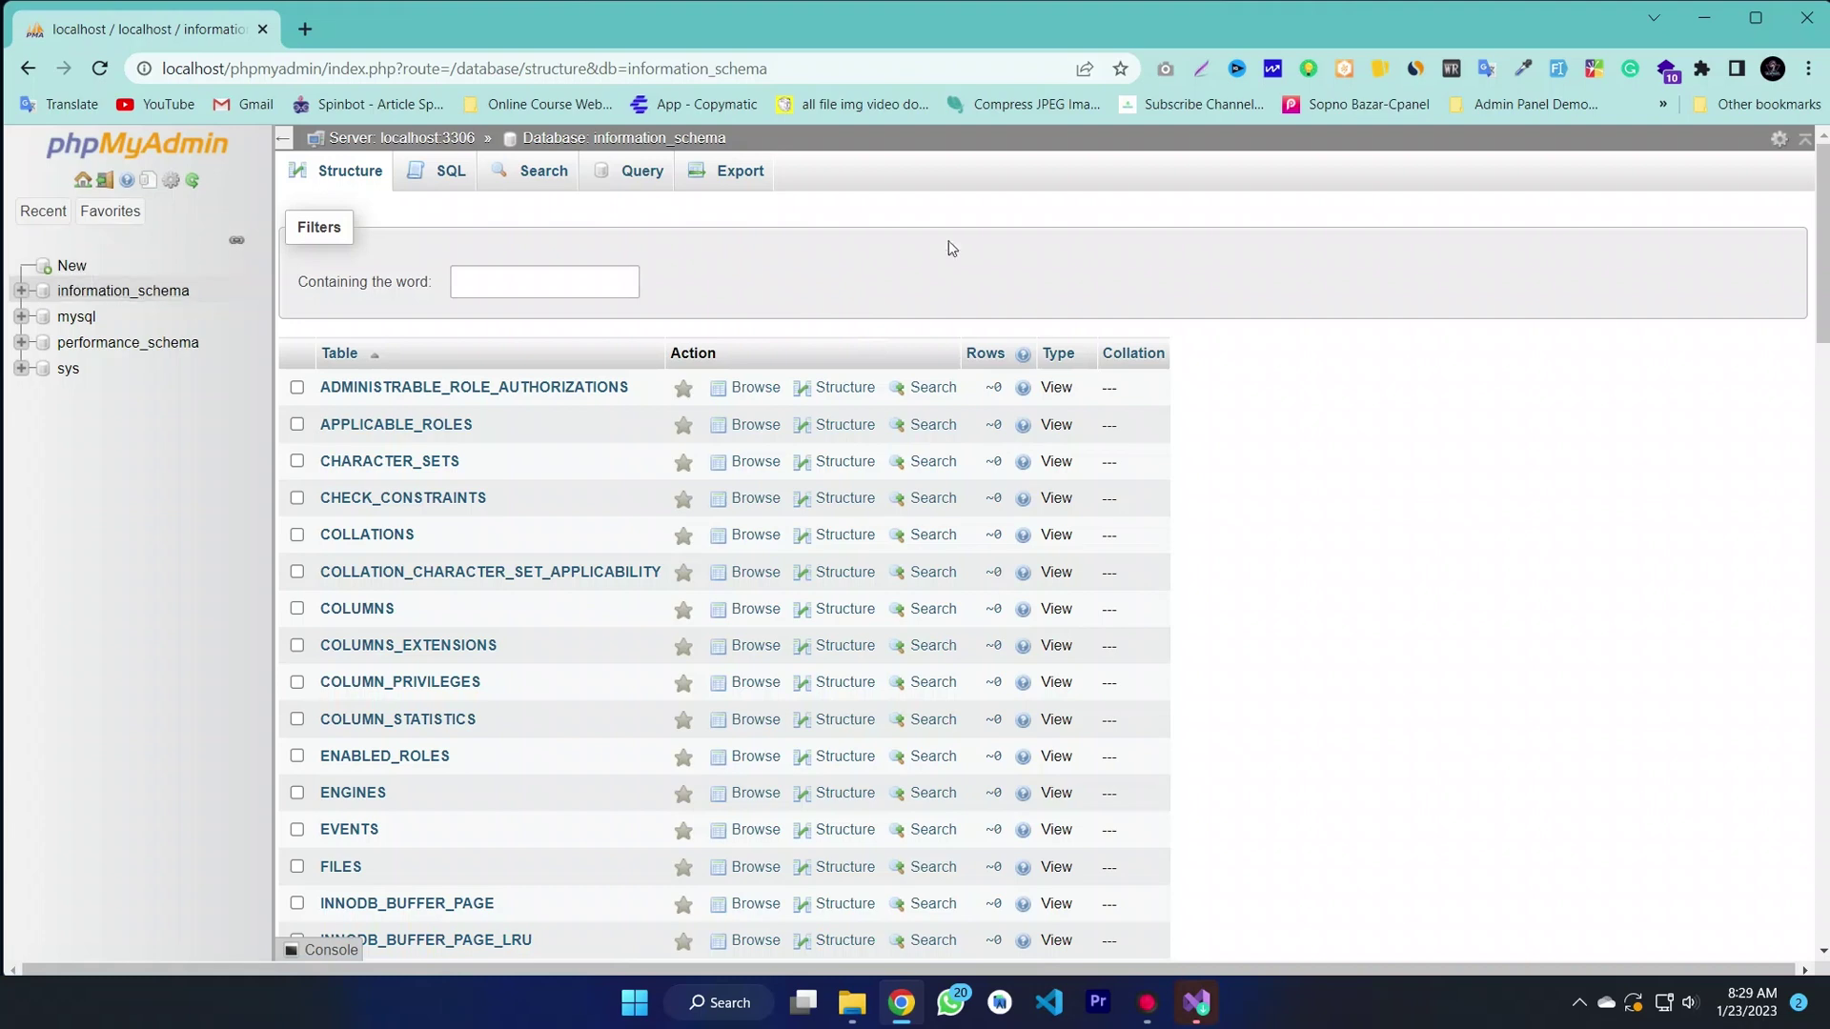
{"action": "left_click", "coordinate": [1703, 18]}
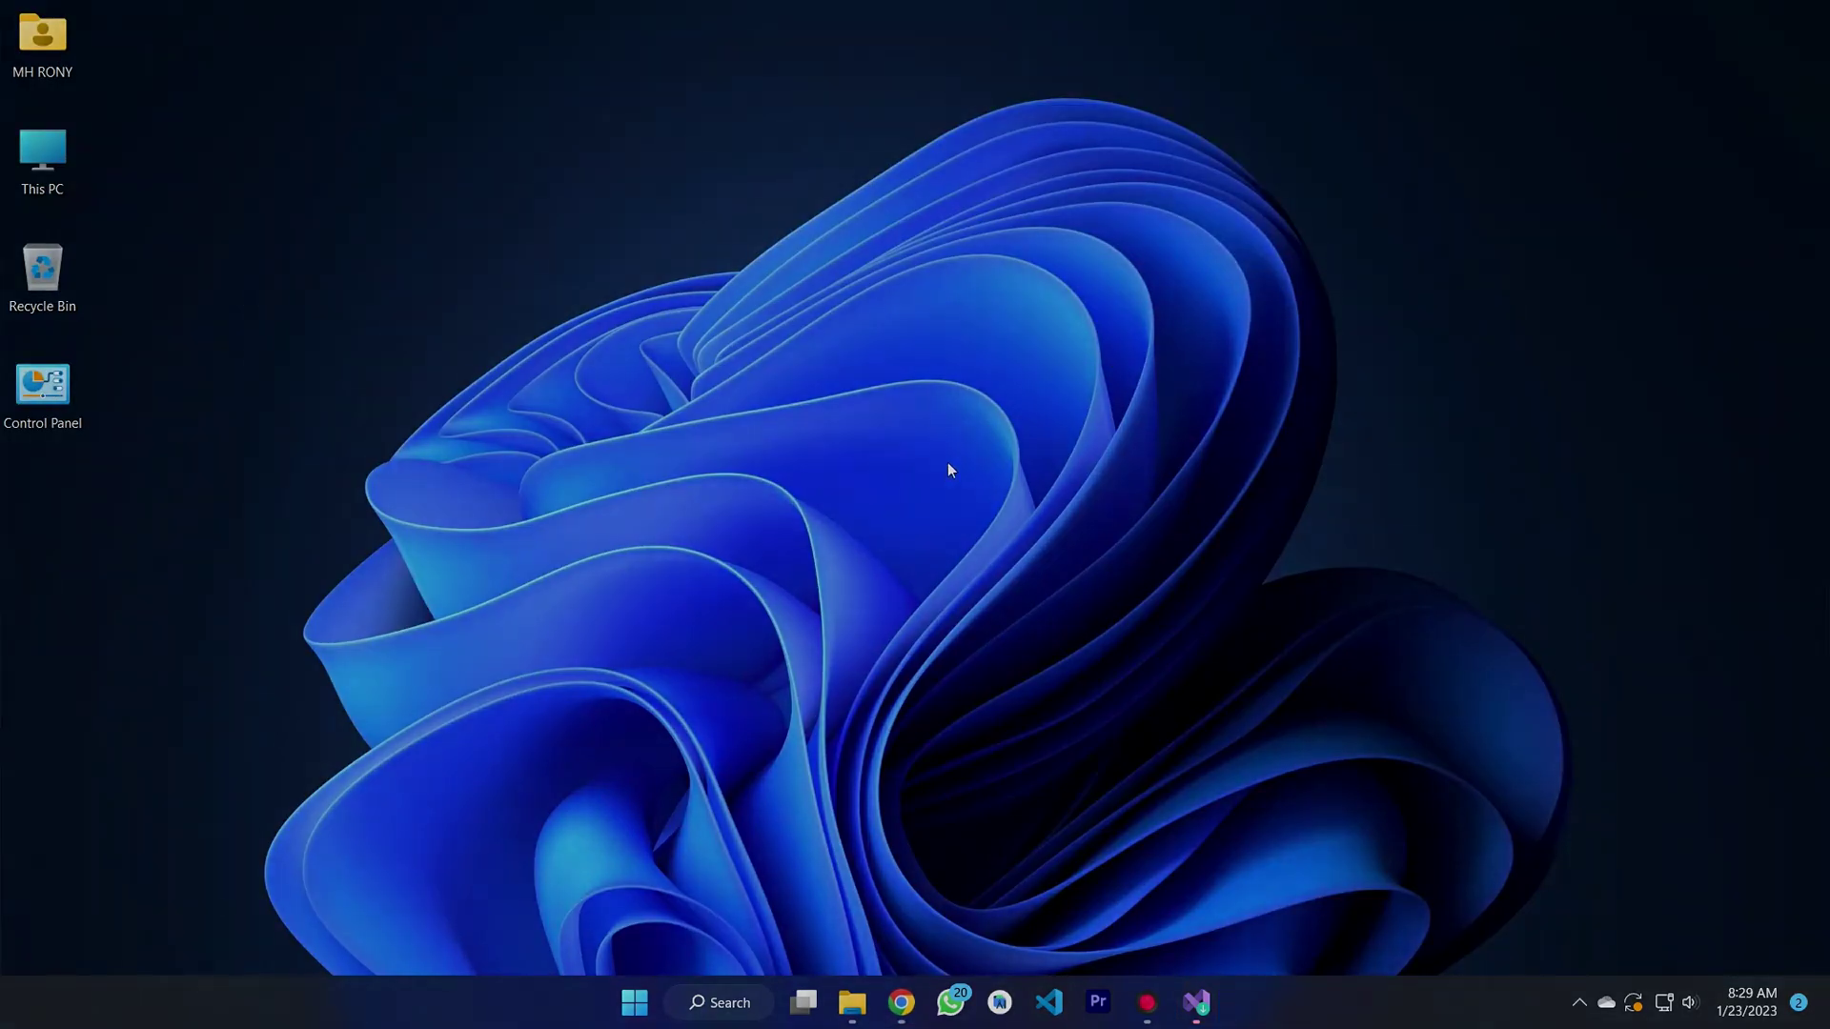